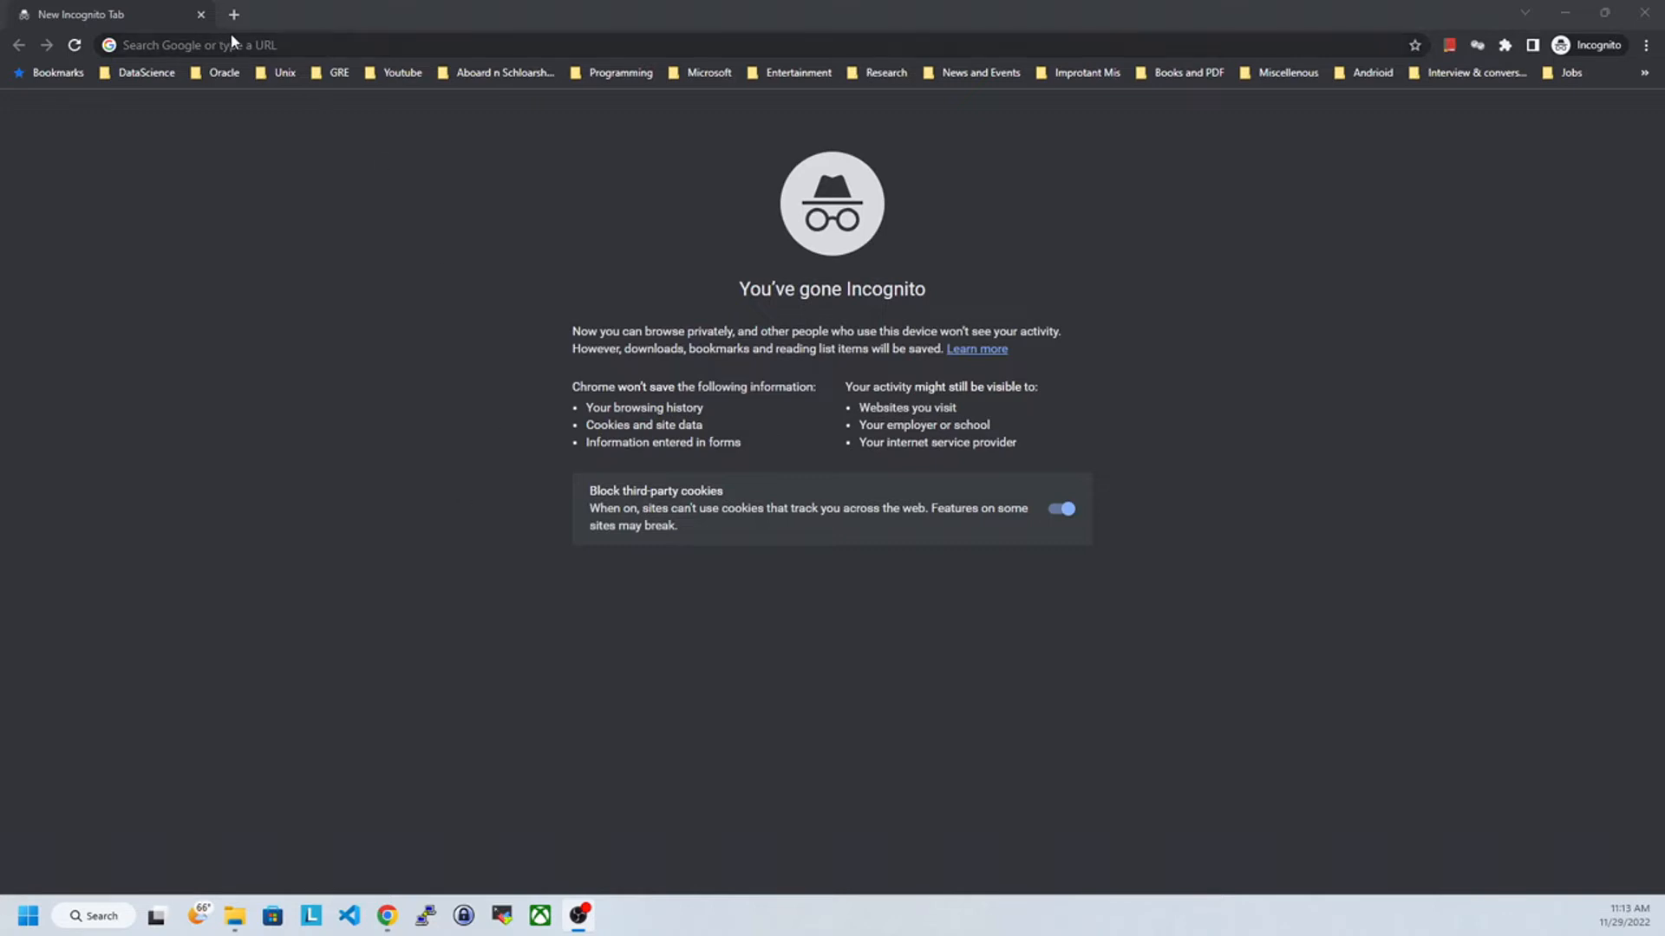
# Search the web for "virtual box oracle".
pyautogui.click(234, 48)
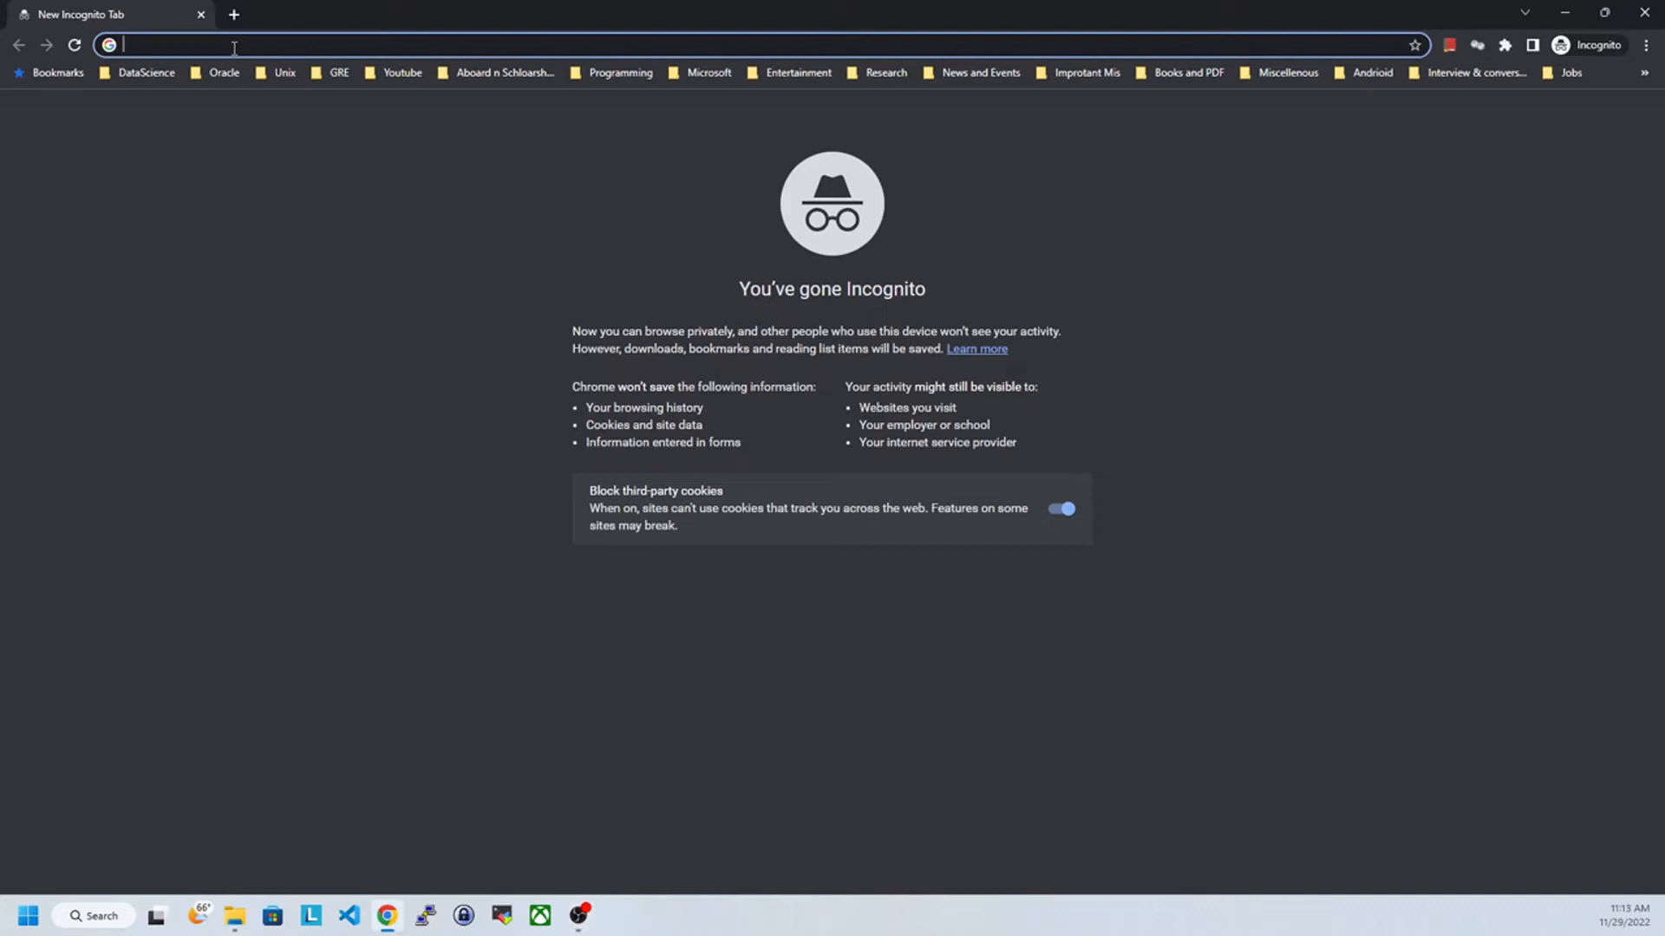
pyautogui.write('vr')
pyautogui.press('BackSpace')
pyautogui.press('BackSpace')
pyautogui.write('virtual')
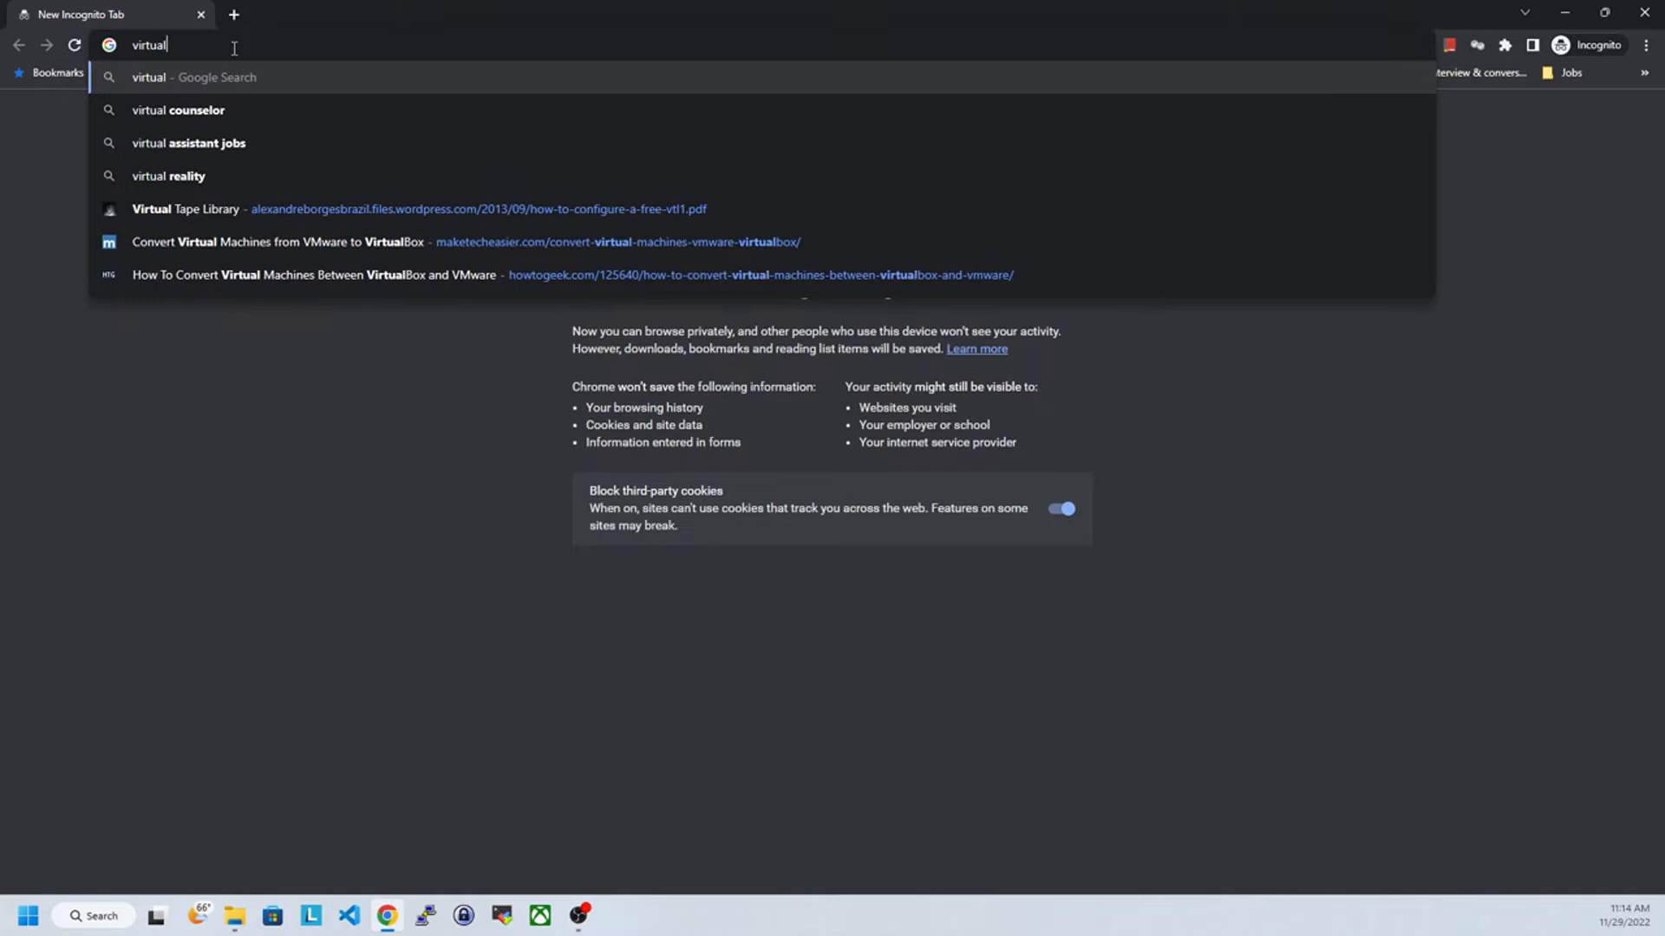
pyautogui.write(' box oracle')
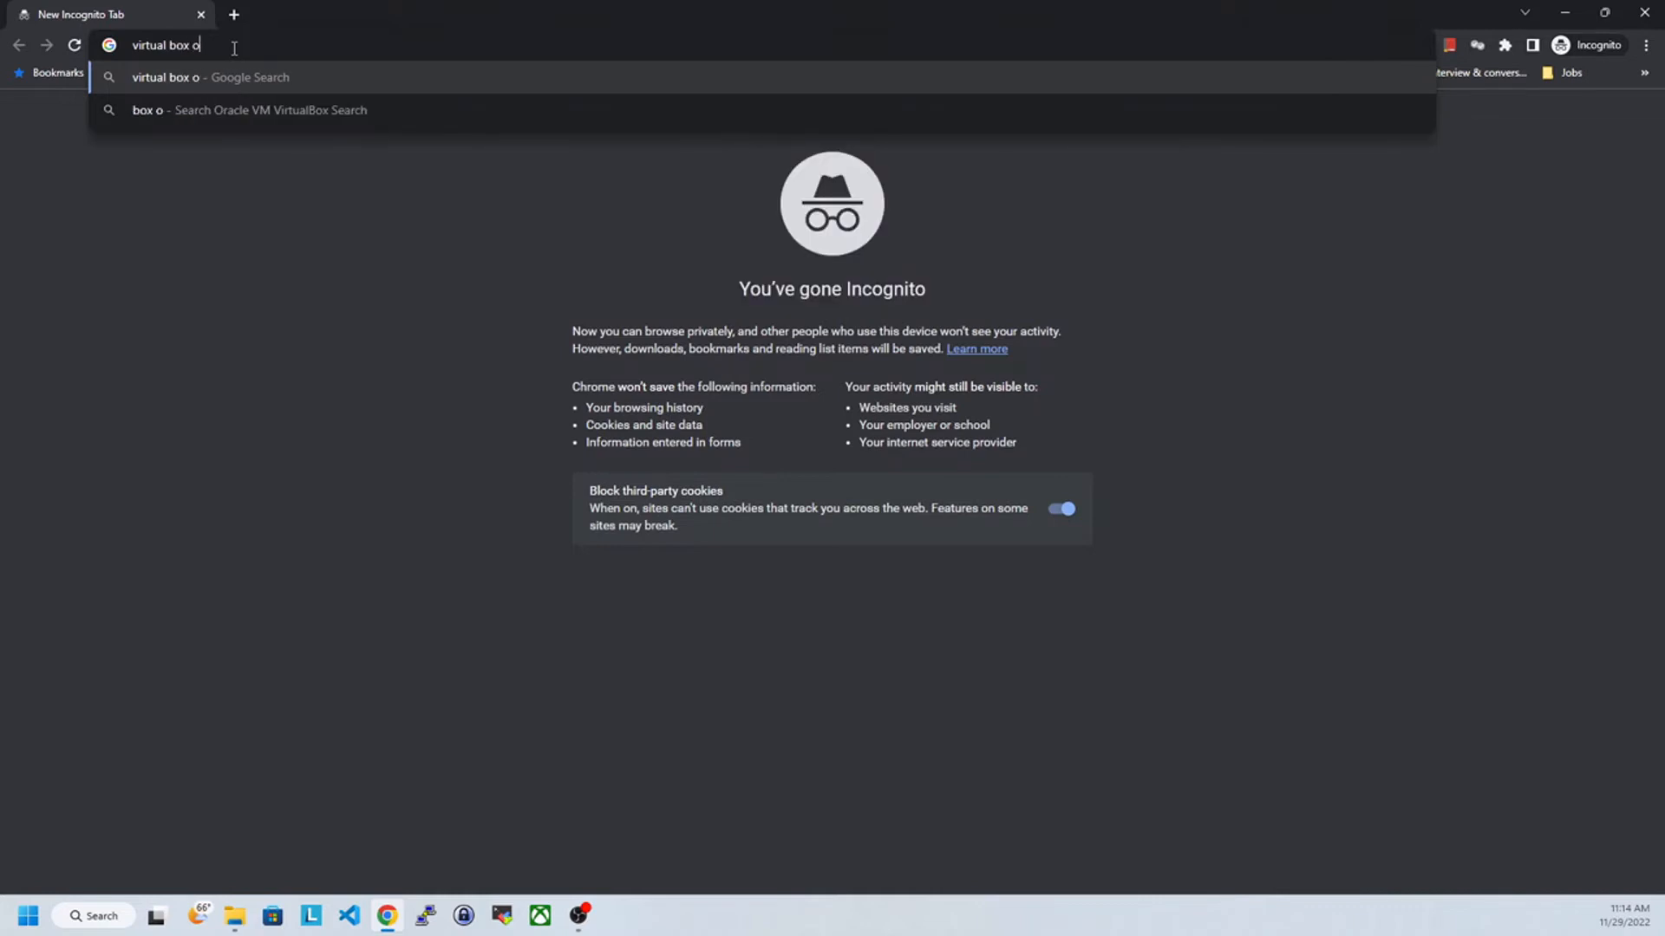
pyautogui.press('Return')
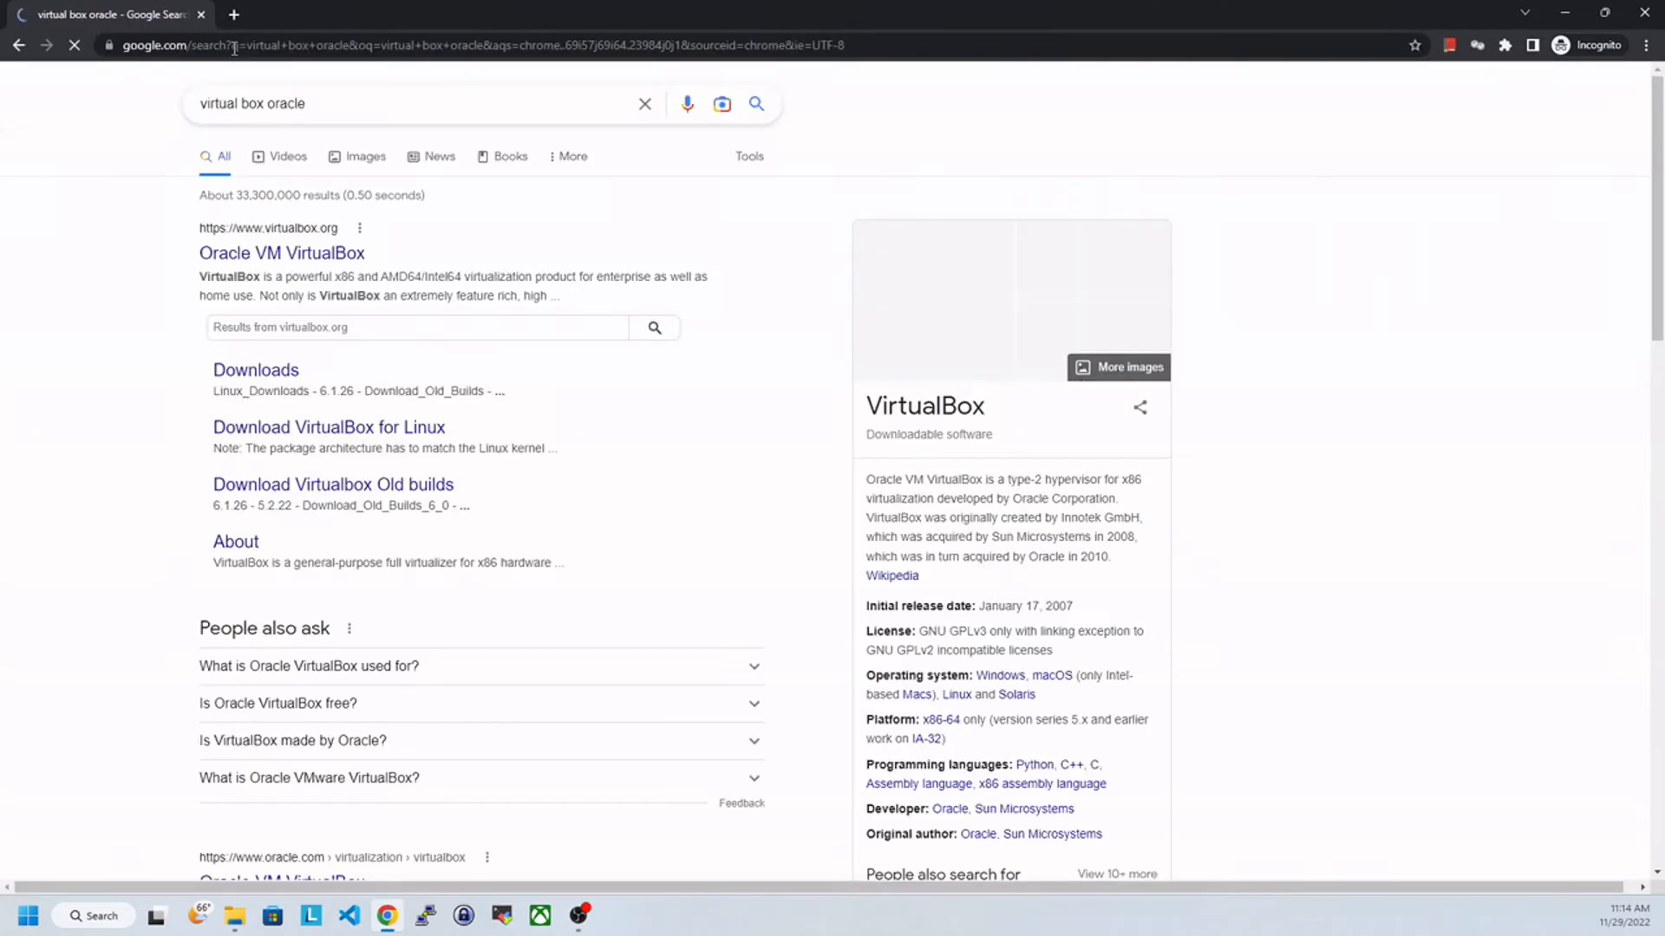
# Open the official Oracle VM VirtualBox website and download the VirtualBox 7.0.4 package for Windows hosts.
pyautogui.click(250, 253)
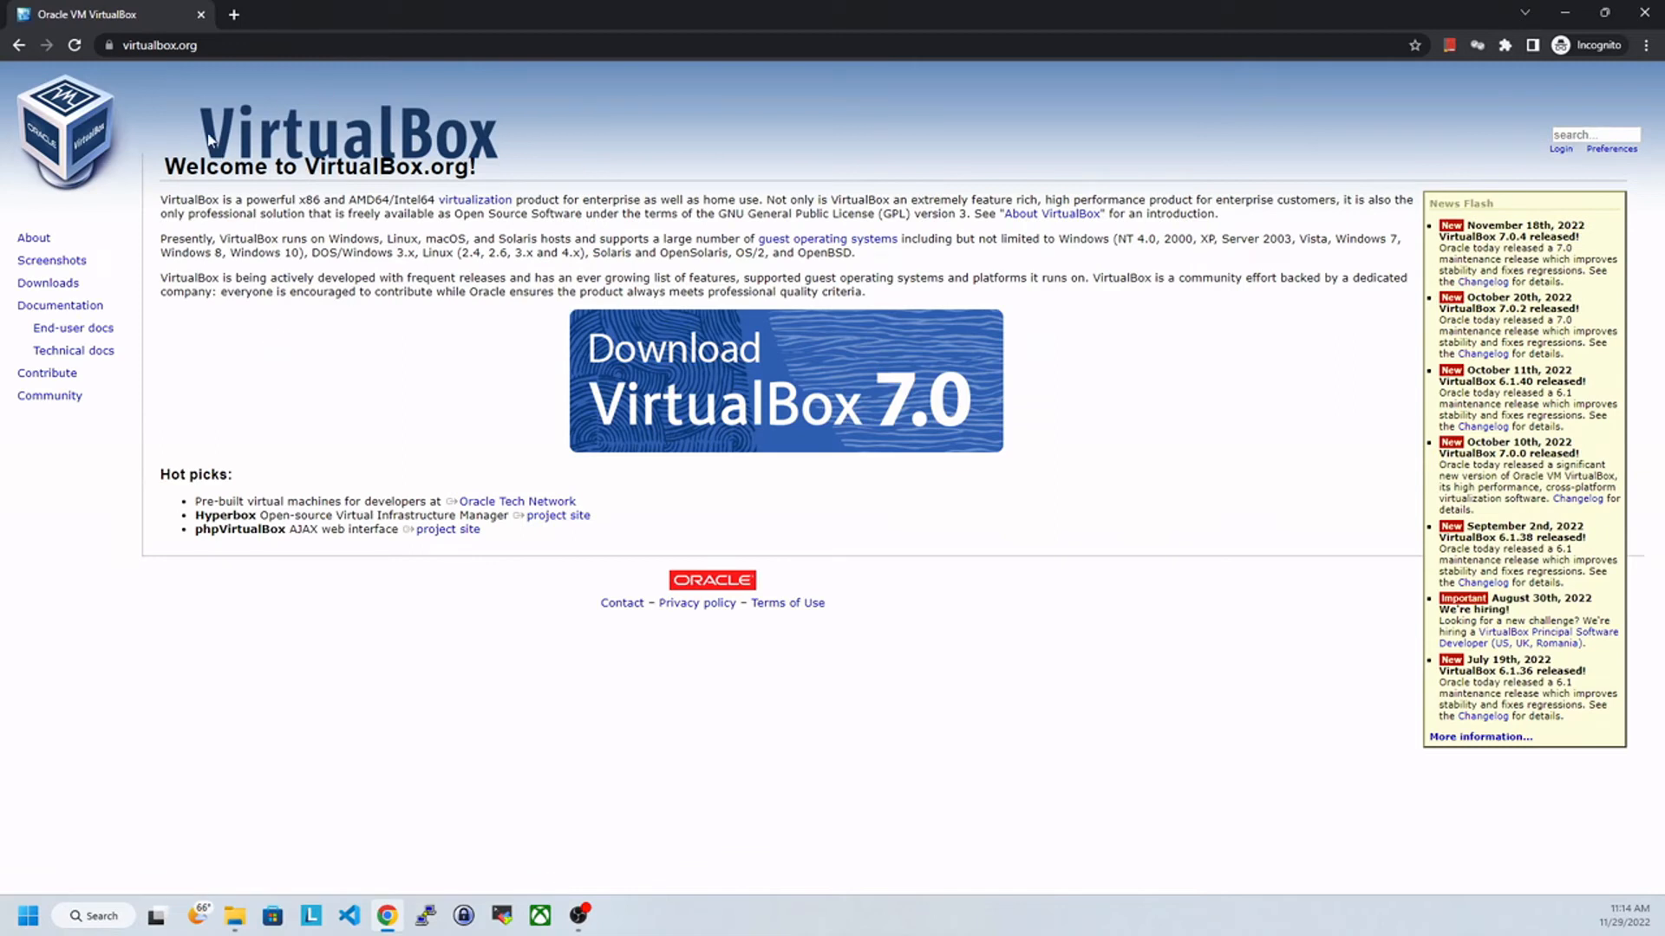
pyautogui.click(803, 379)
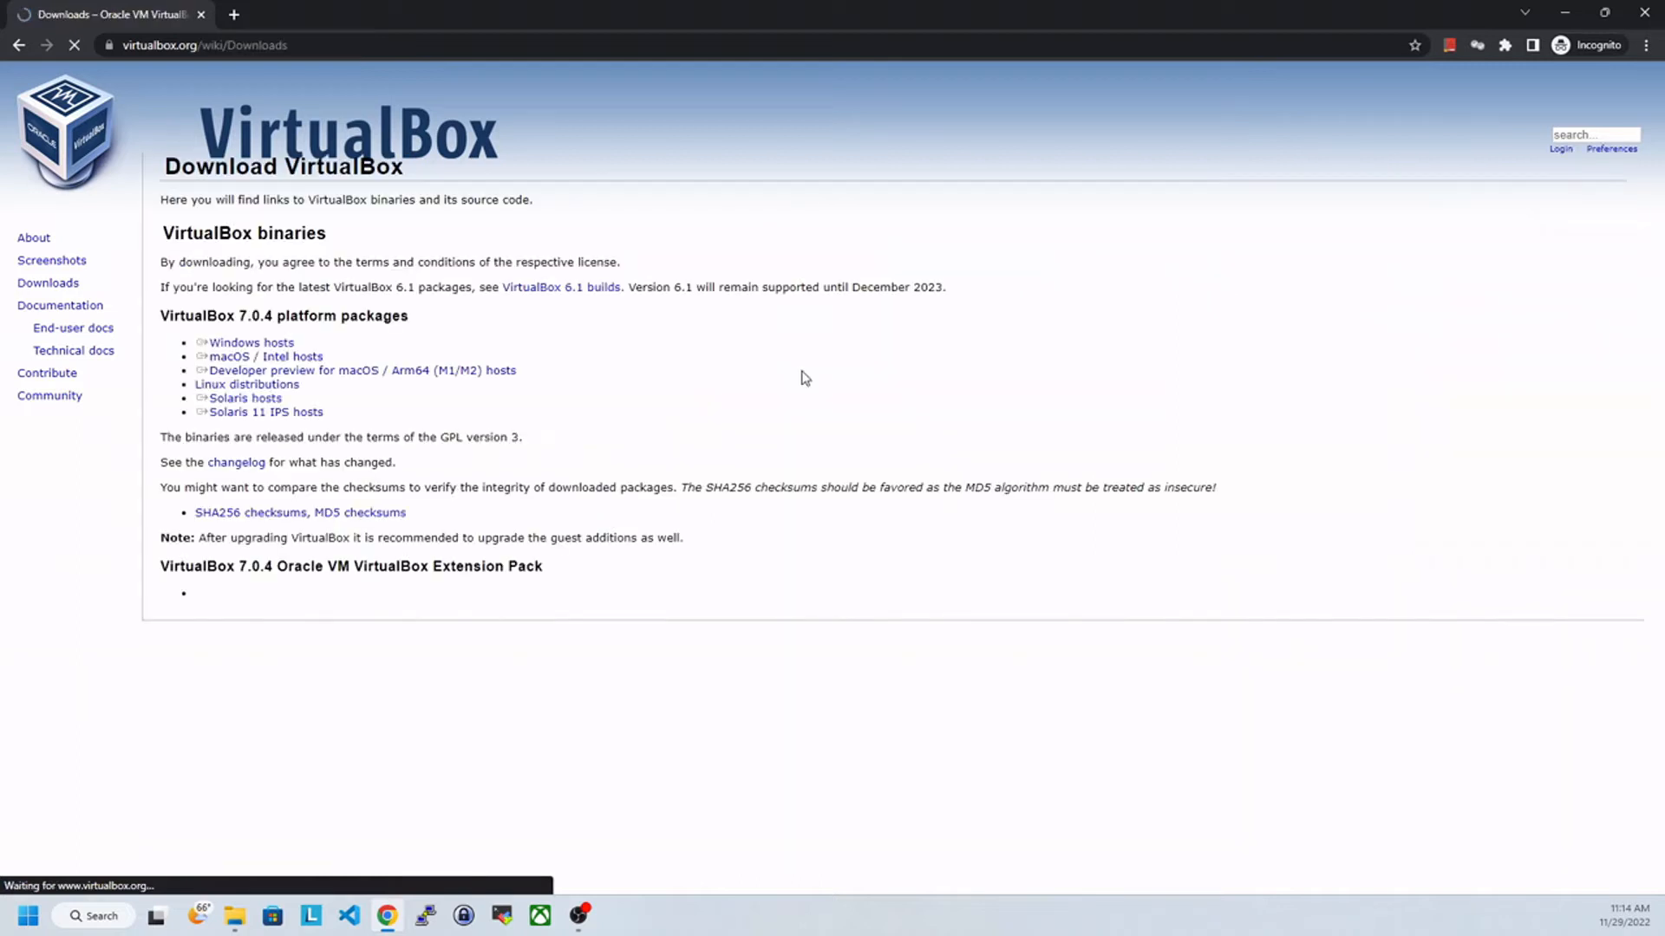
pyautogui.click(247, 345)
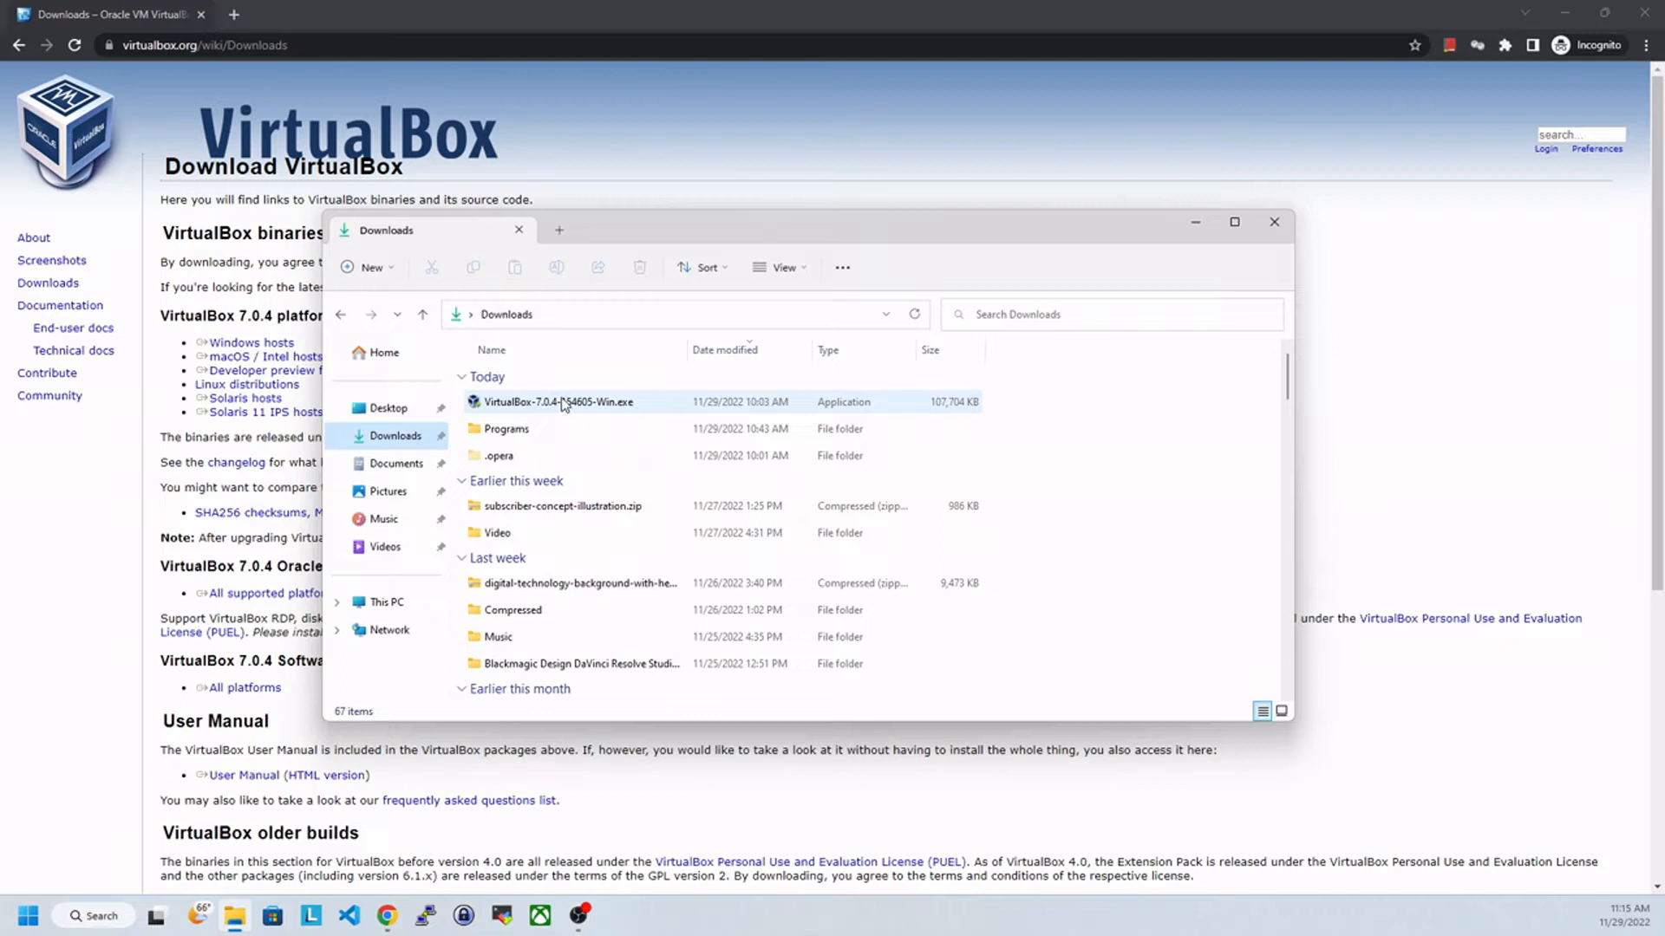
# Run the downloaded VirtualBox-7.0.4-154605-Win.exe installer as administrator.
pyautogui.click(521, 402)
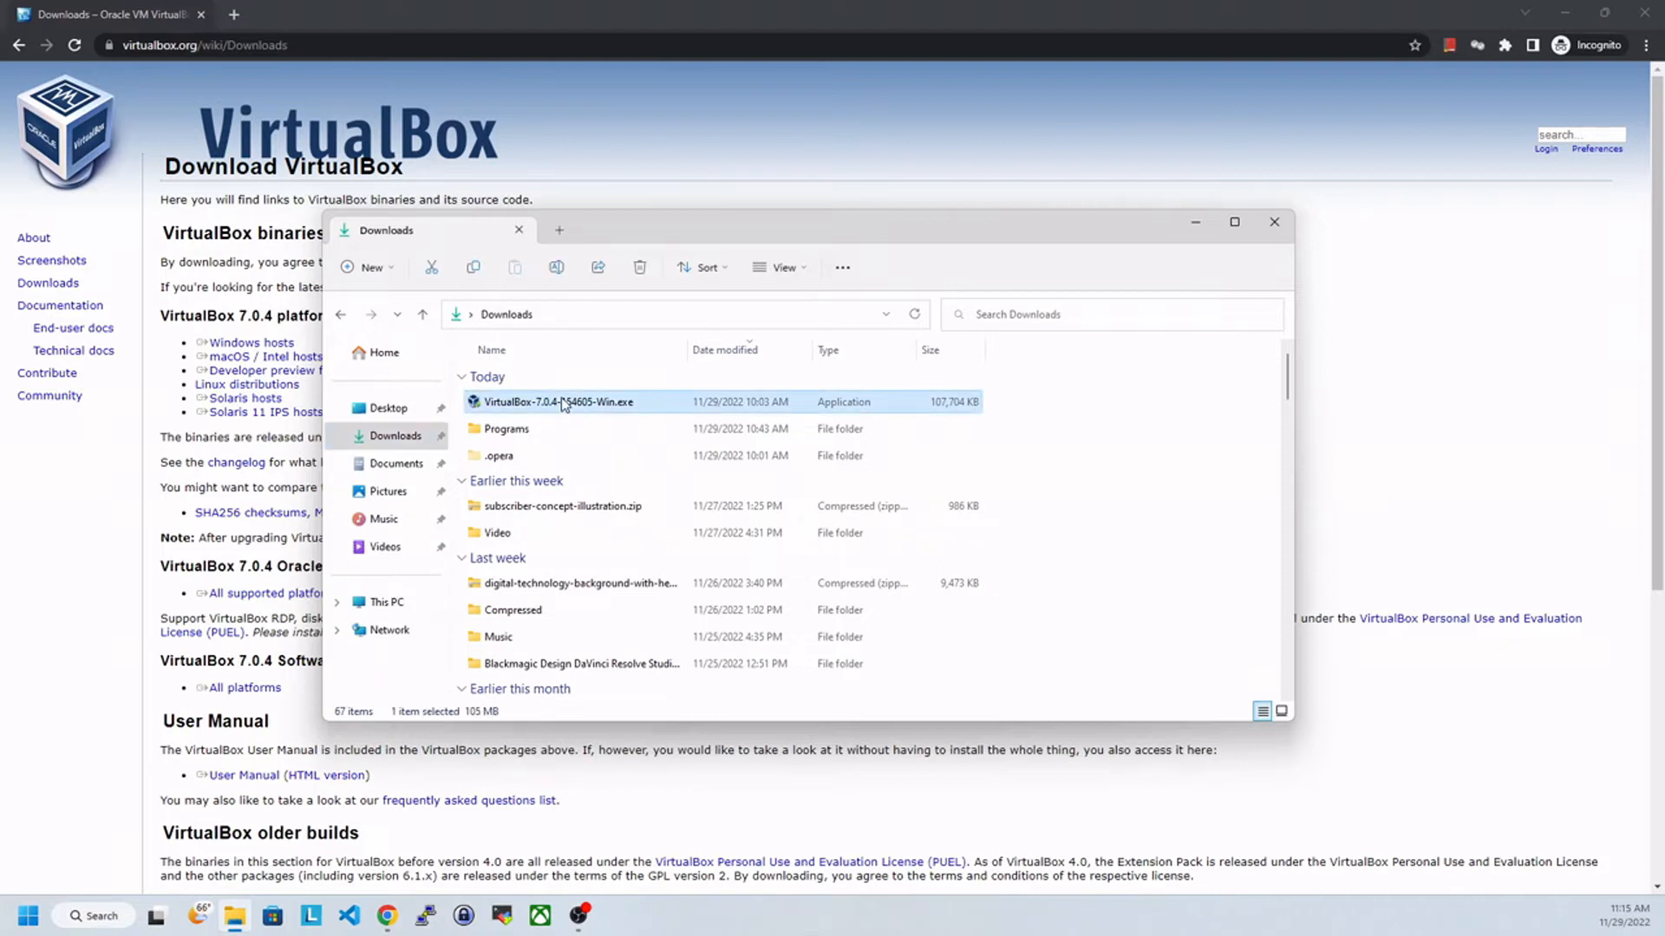
pyautogui.rightClick(562, 402)
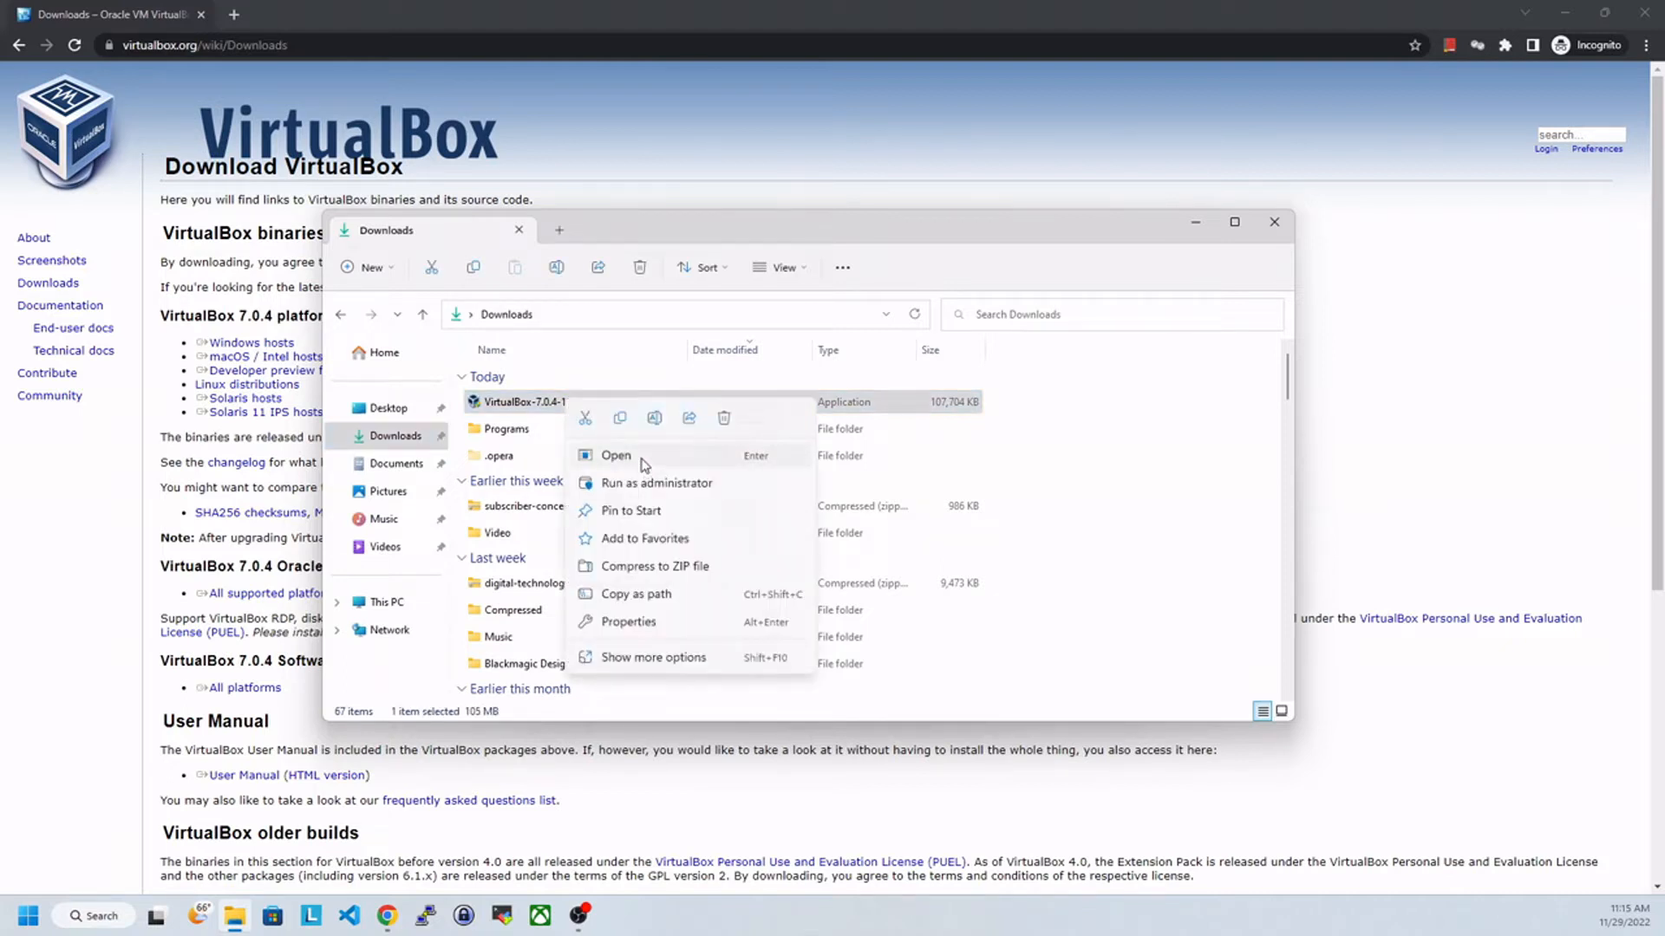
pyautogui.click(650, 483)
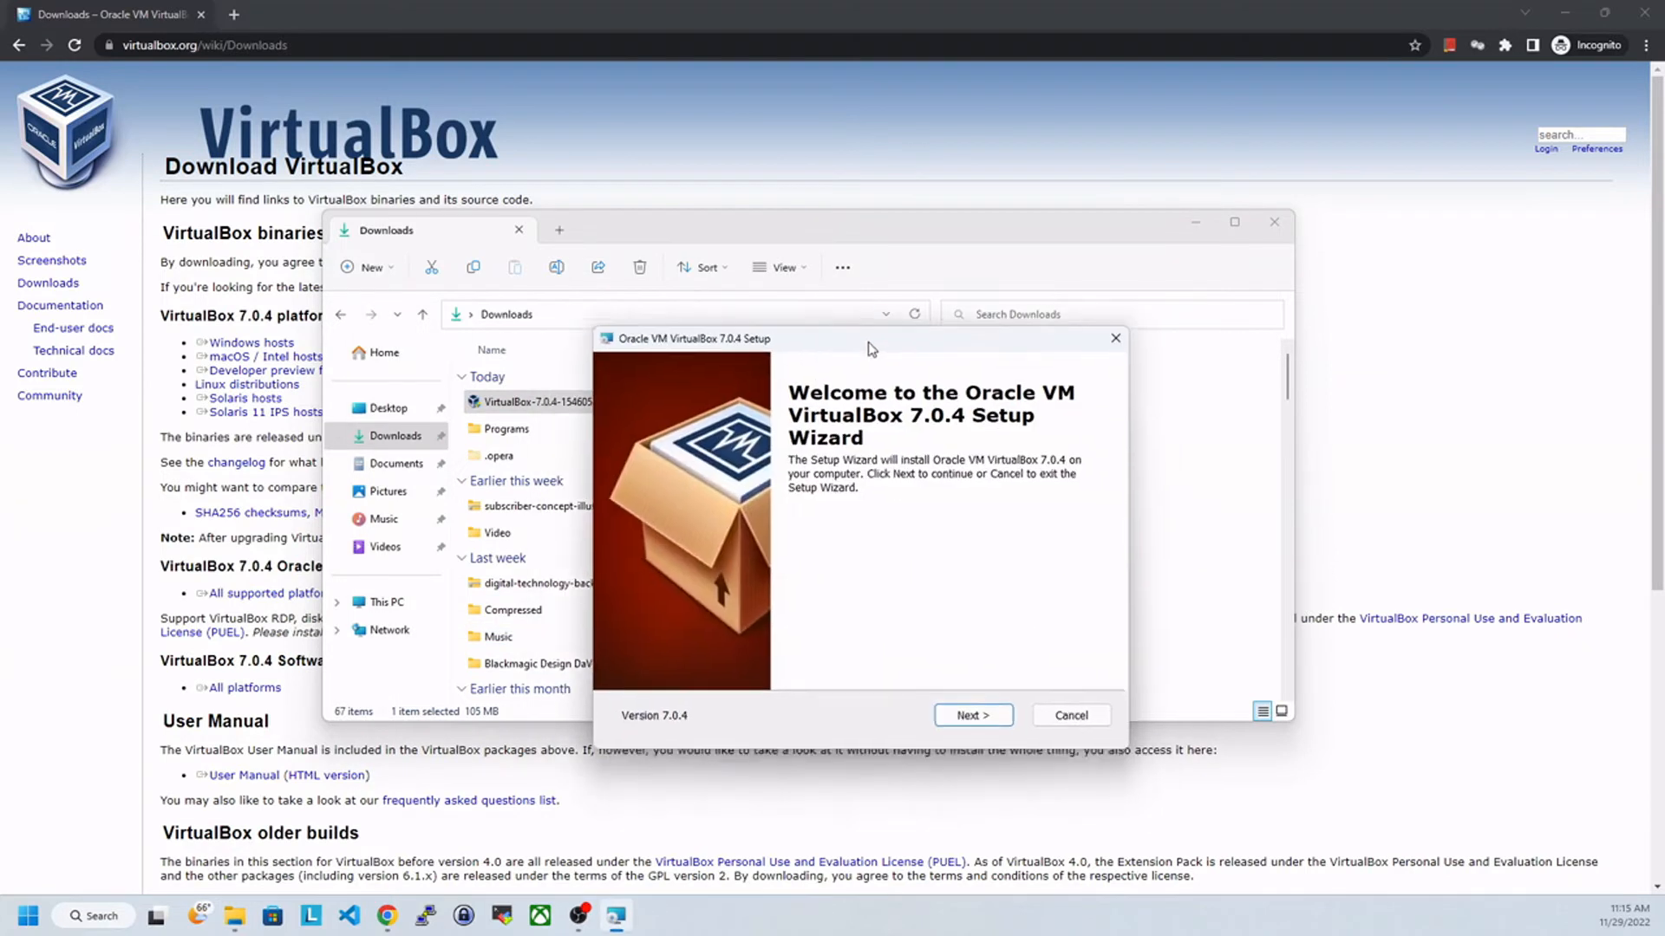
# Install VirtualBox 7.0.4 with the default features and location, without starting it after installation, and minimize the Downloads window.
pyautogui.click(893, 678)
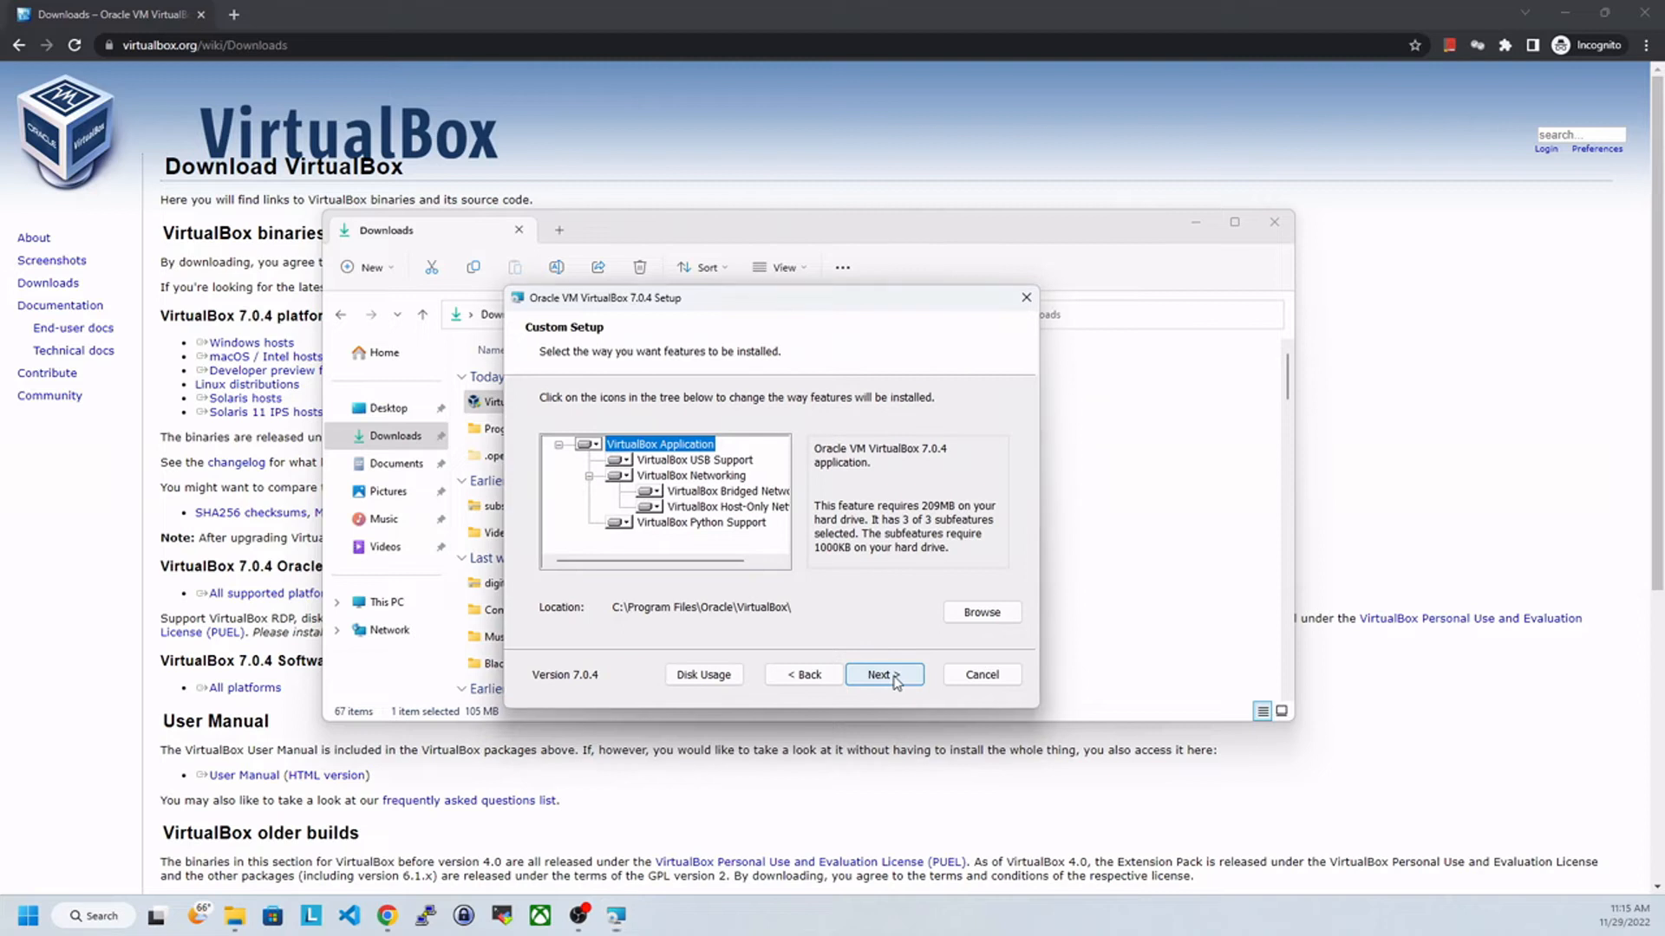
pyautogui.click(893, 678)
pyautogui.click(893, 678)
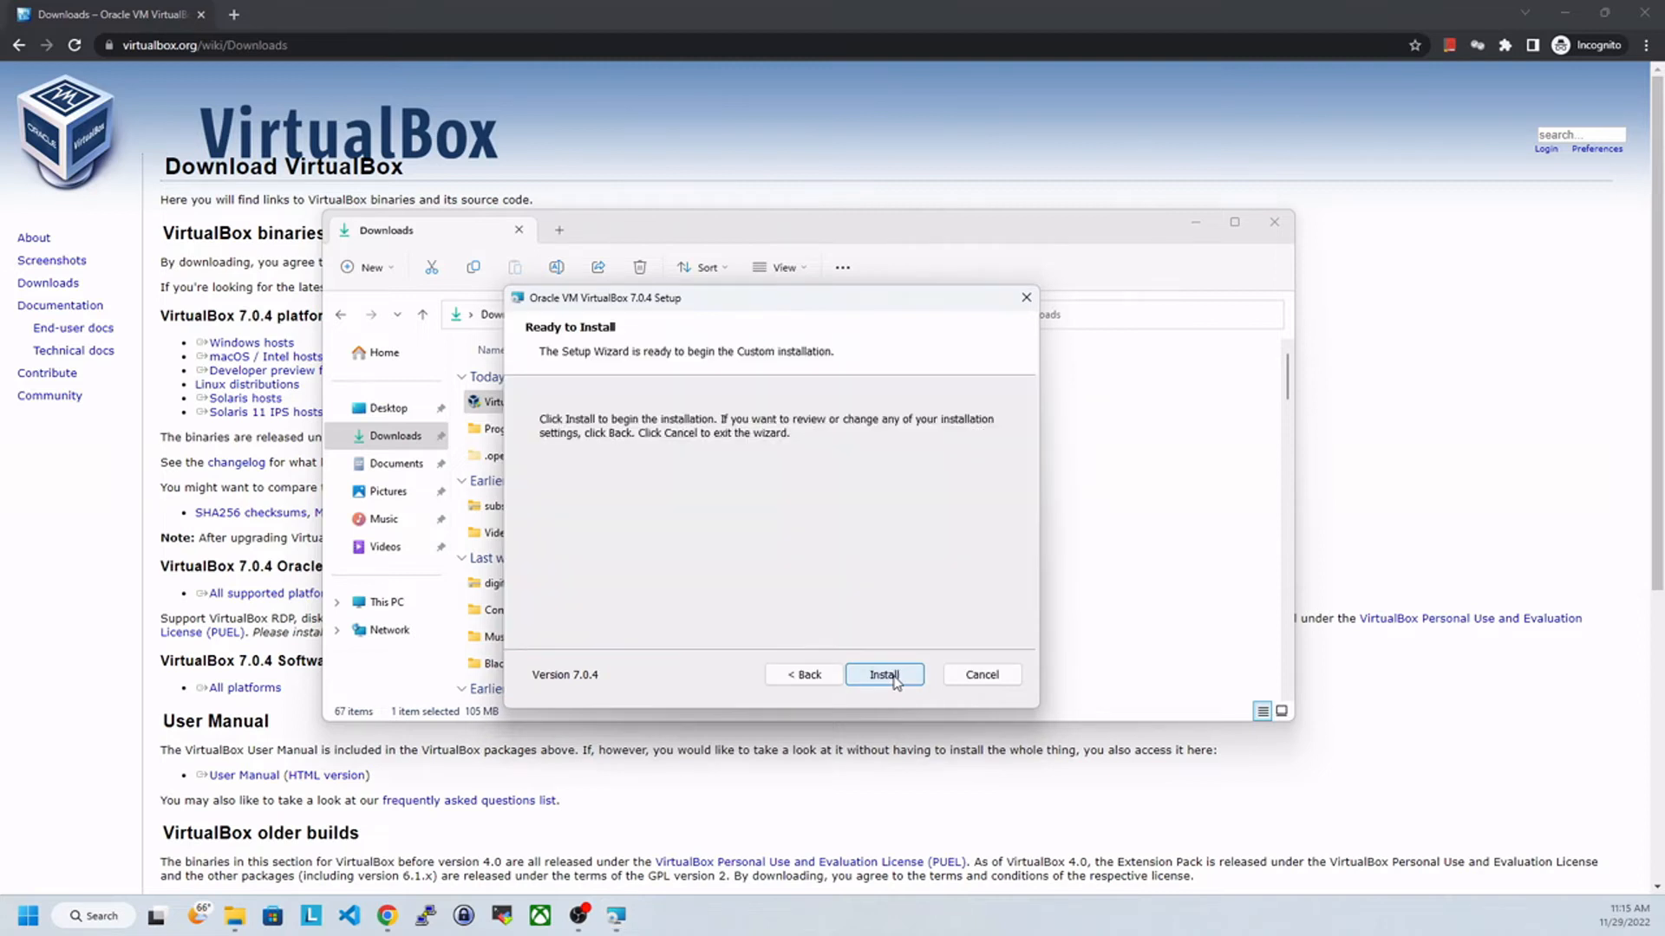
pyautogui.click(893, 678)
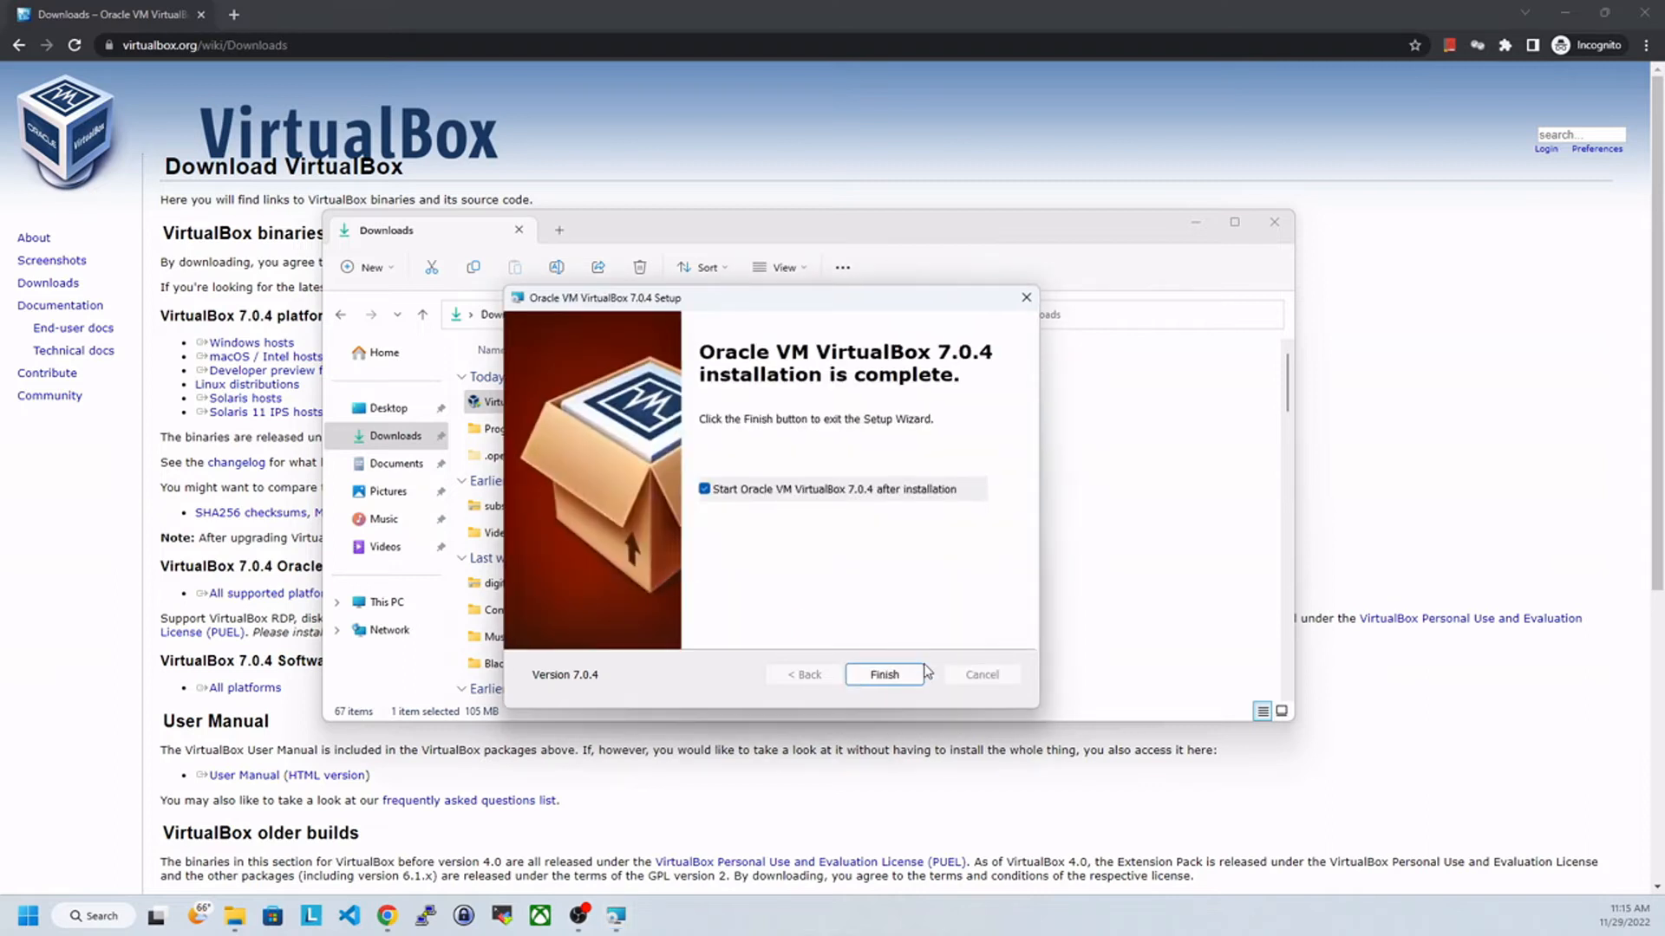
pyautogui.click(703, 491)
pyautogui.click(884, 674)
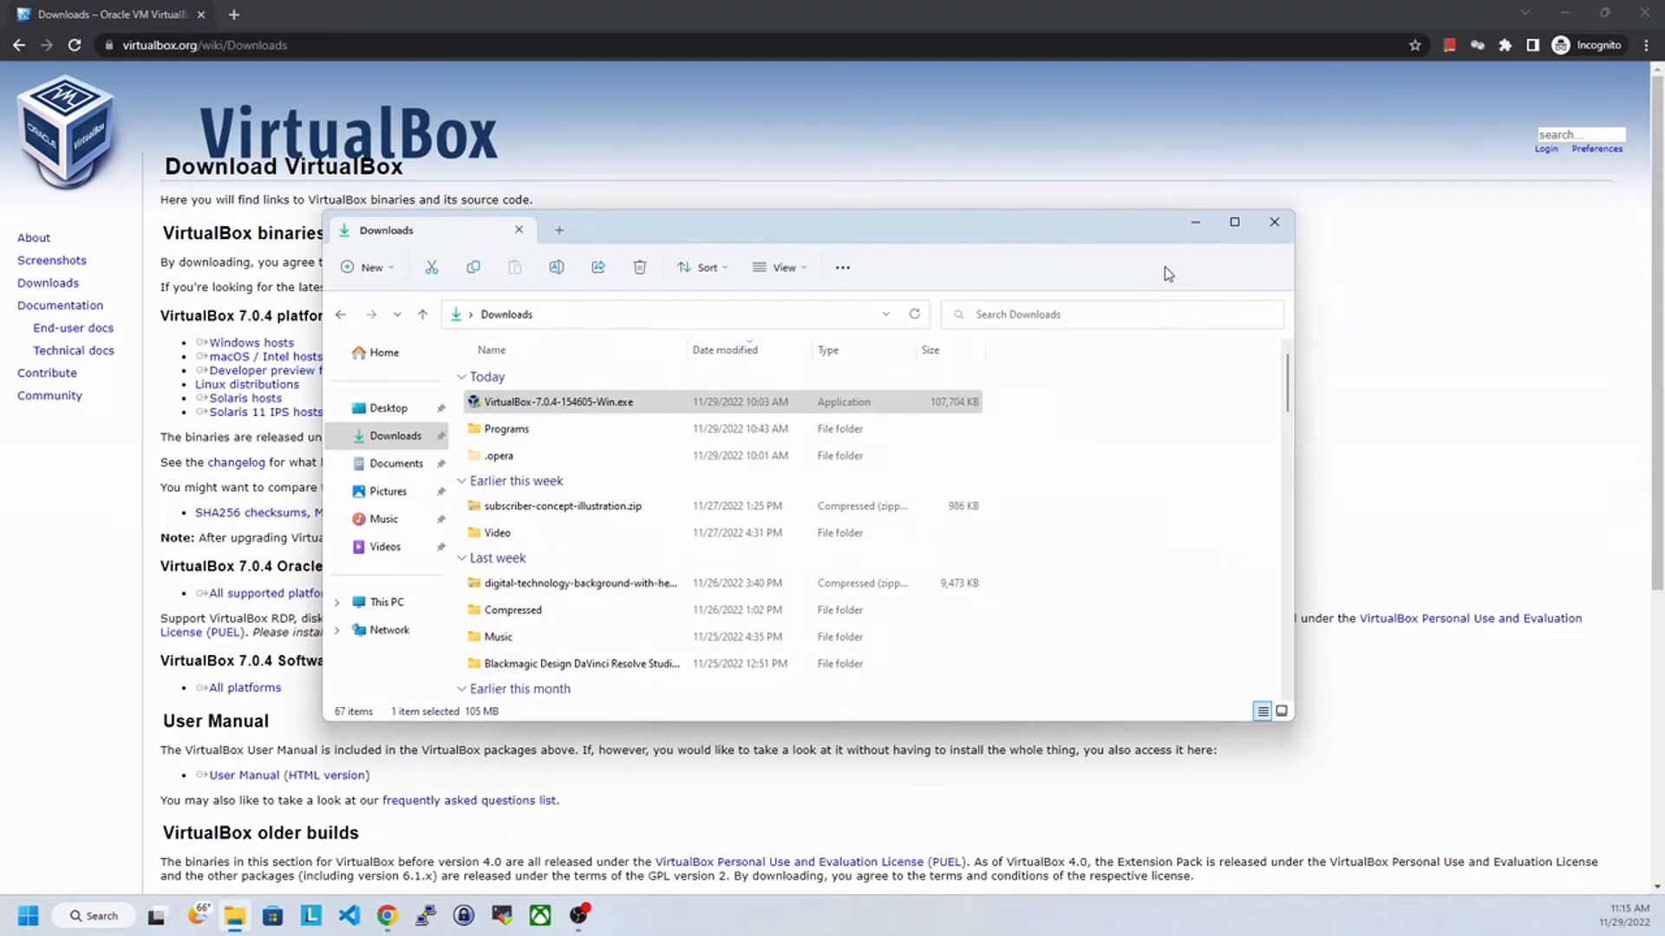
pyautogui.click(1195, 221)
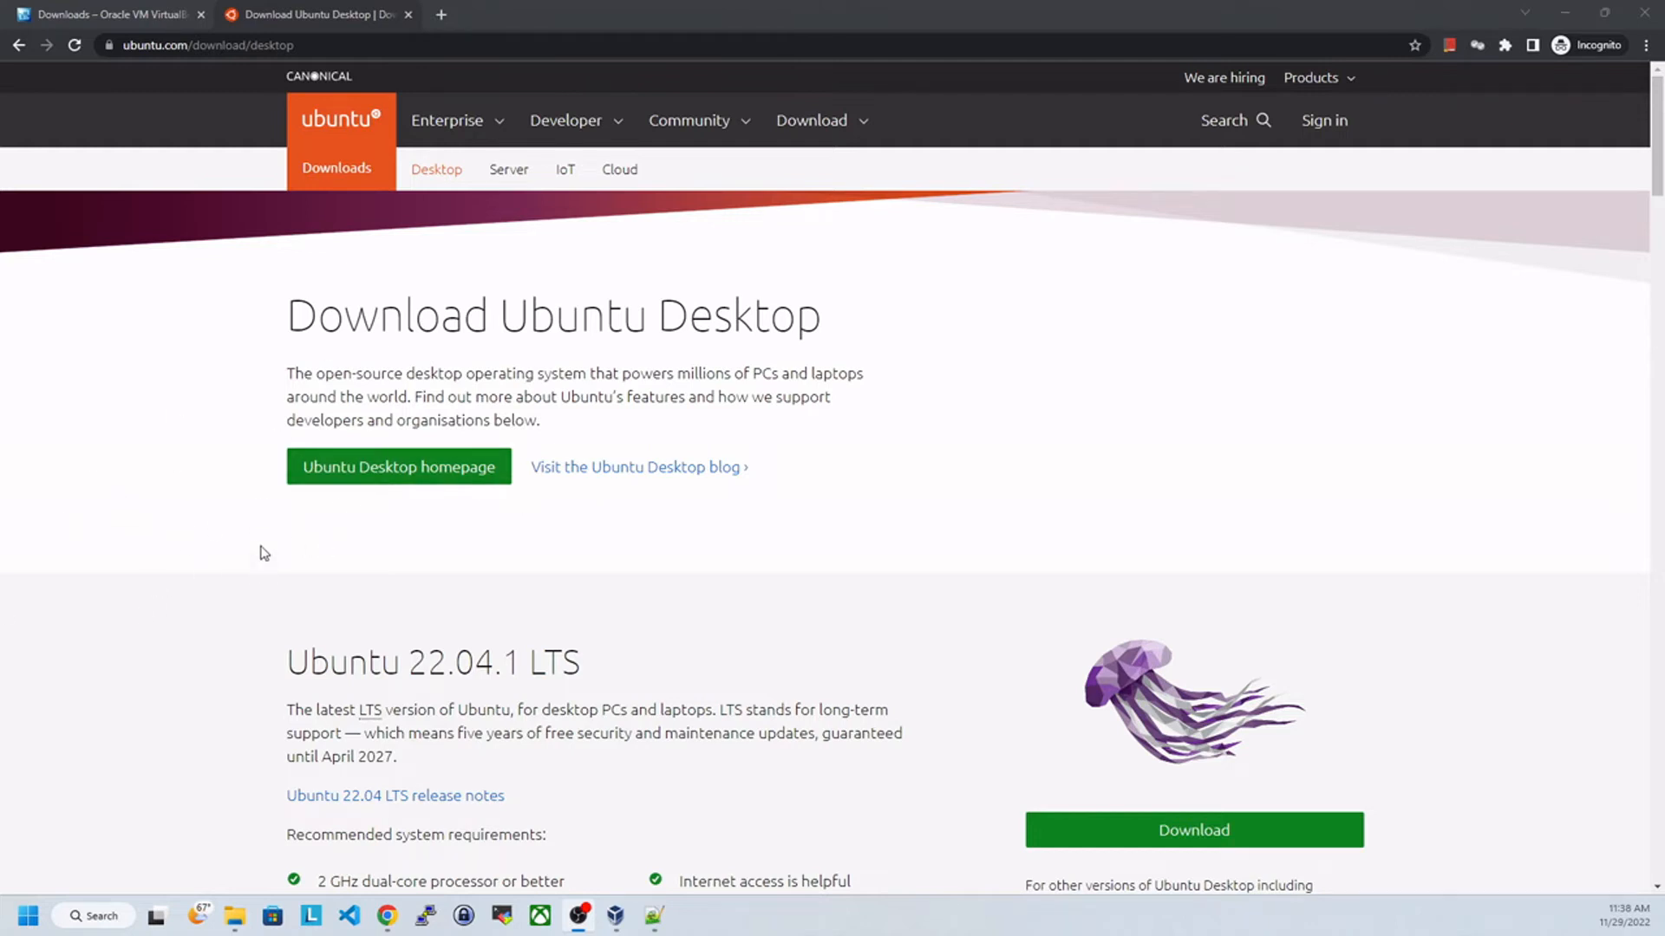
# Download the Ubuntu 22.04.1 LTS desktop image from the Ubuntu website.
pyautogui.scroll(-4, 407, 468)
pyautogui.click(1227, 490)
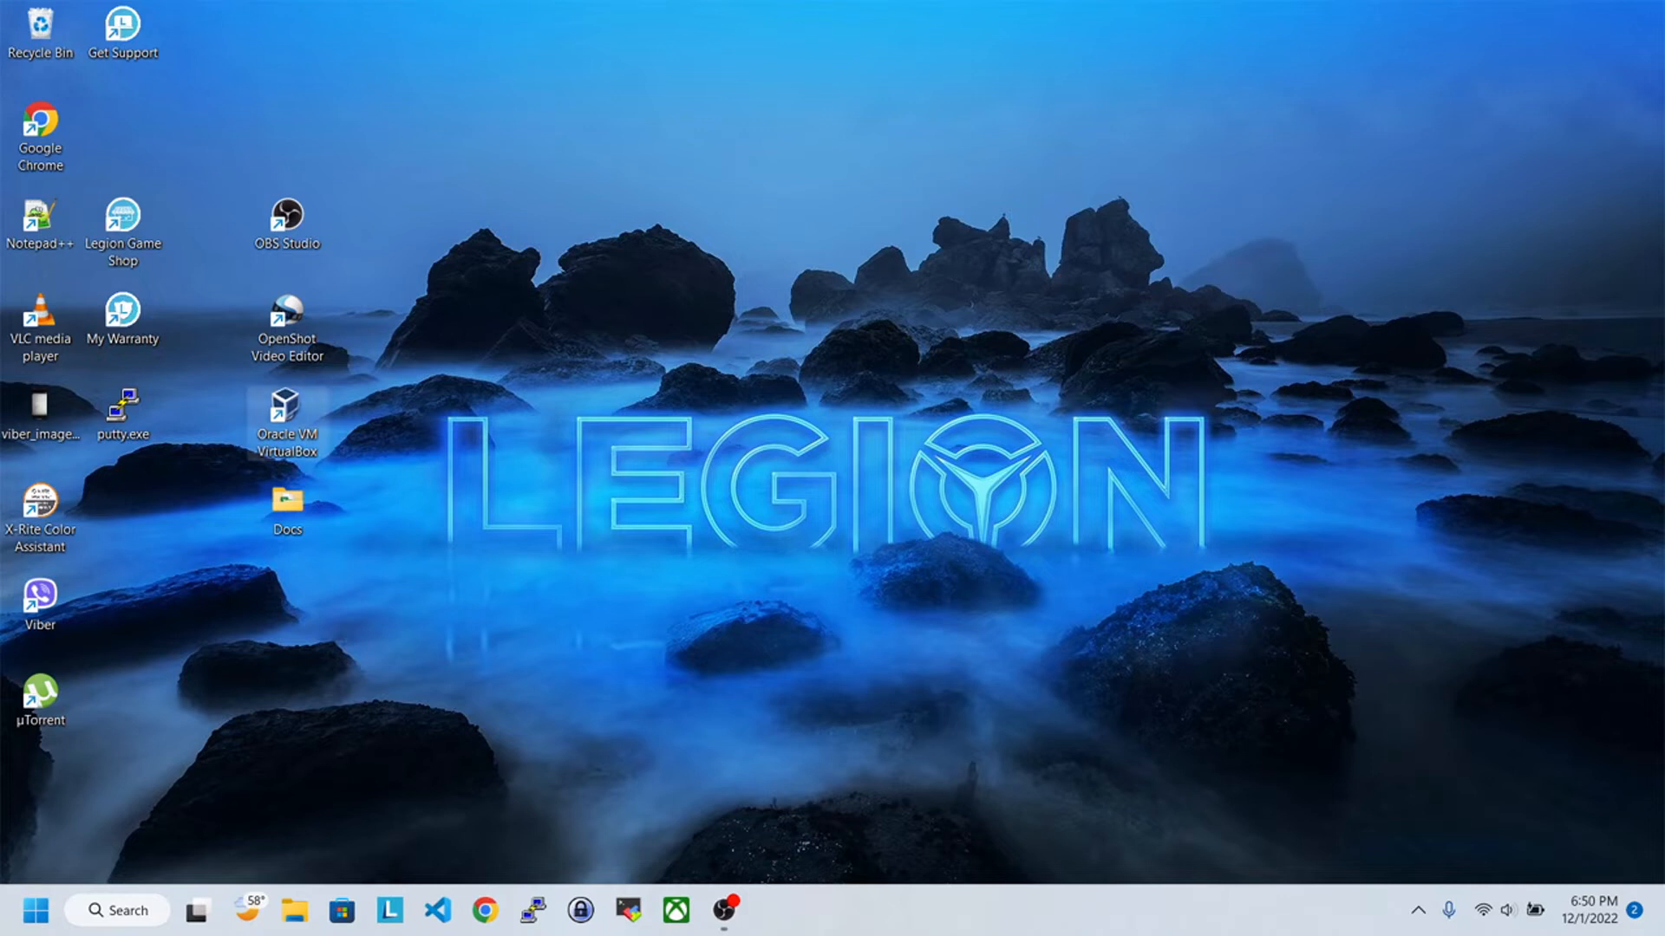
# Launch Oracle VM VirtualBox and begin a new virtual machine named DemoVM.
pyautogui.doubleClick(287, 412)
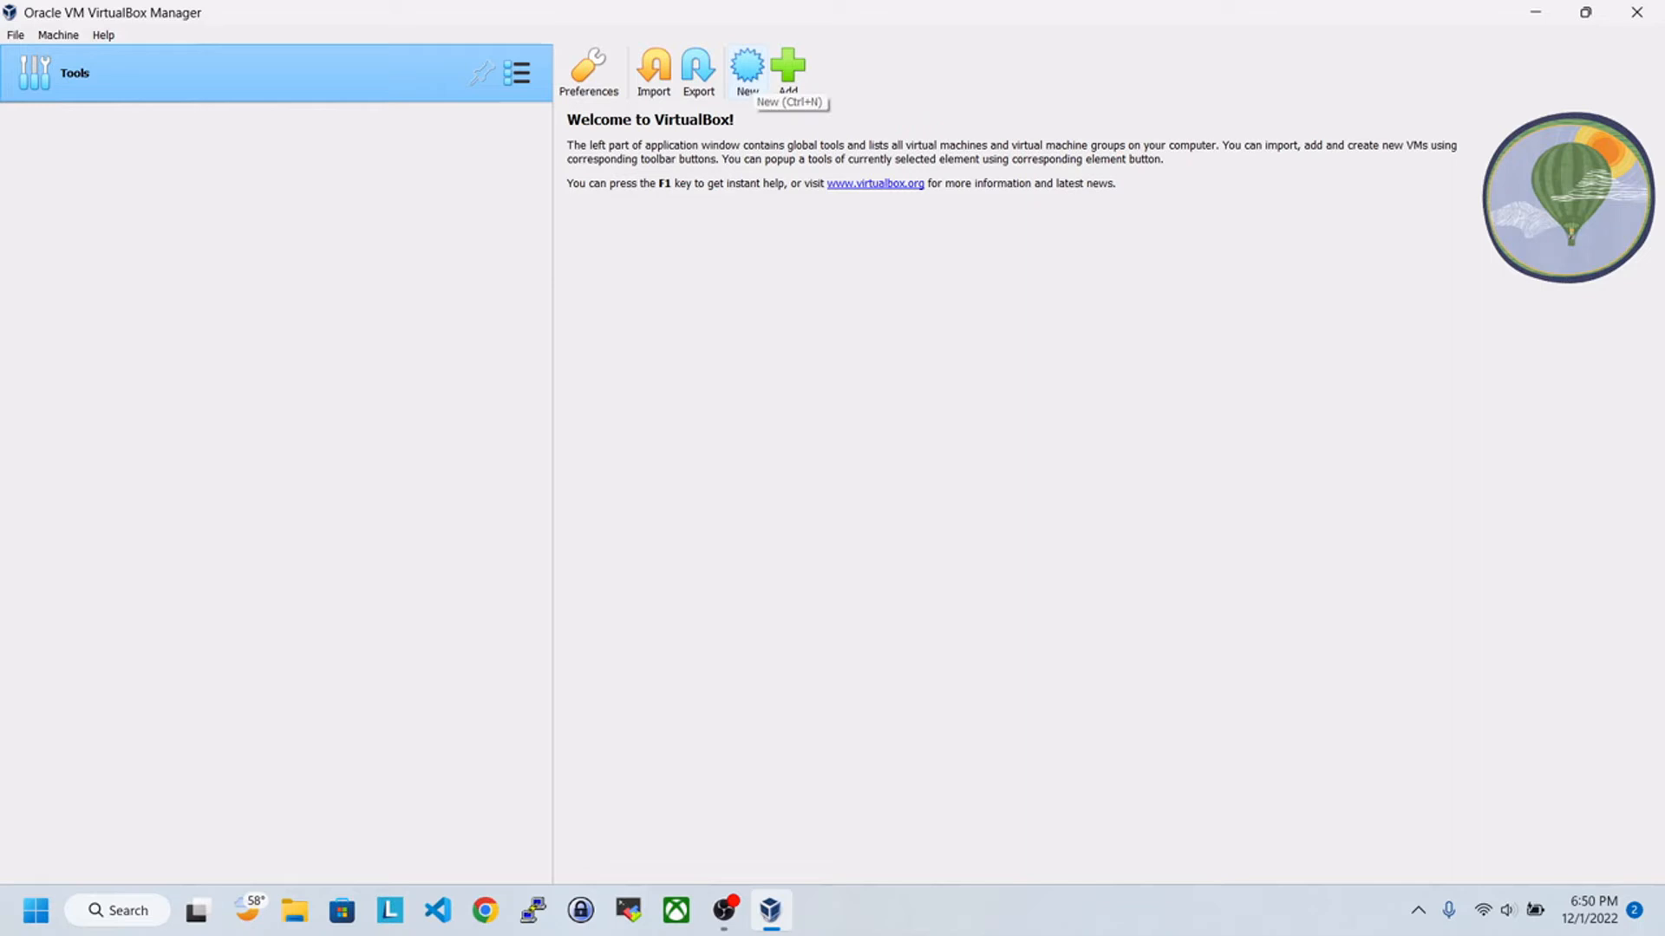
pyautogui.click(746, 70)
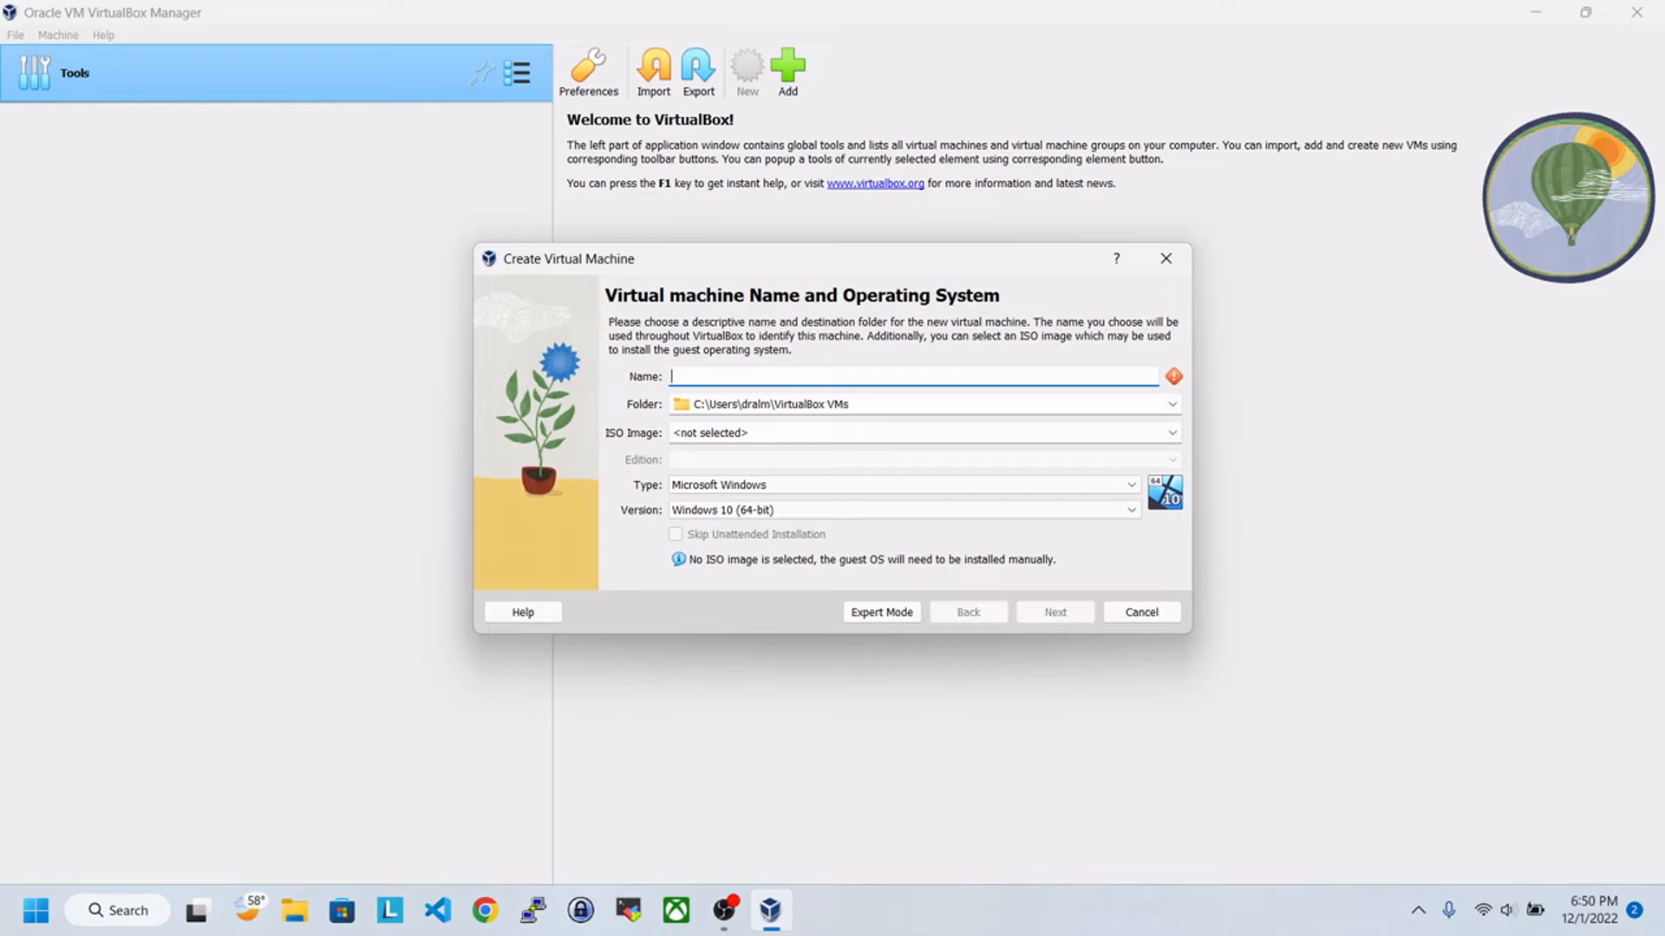
pyautogui.write('DemoVM')
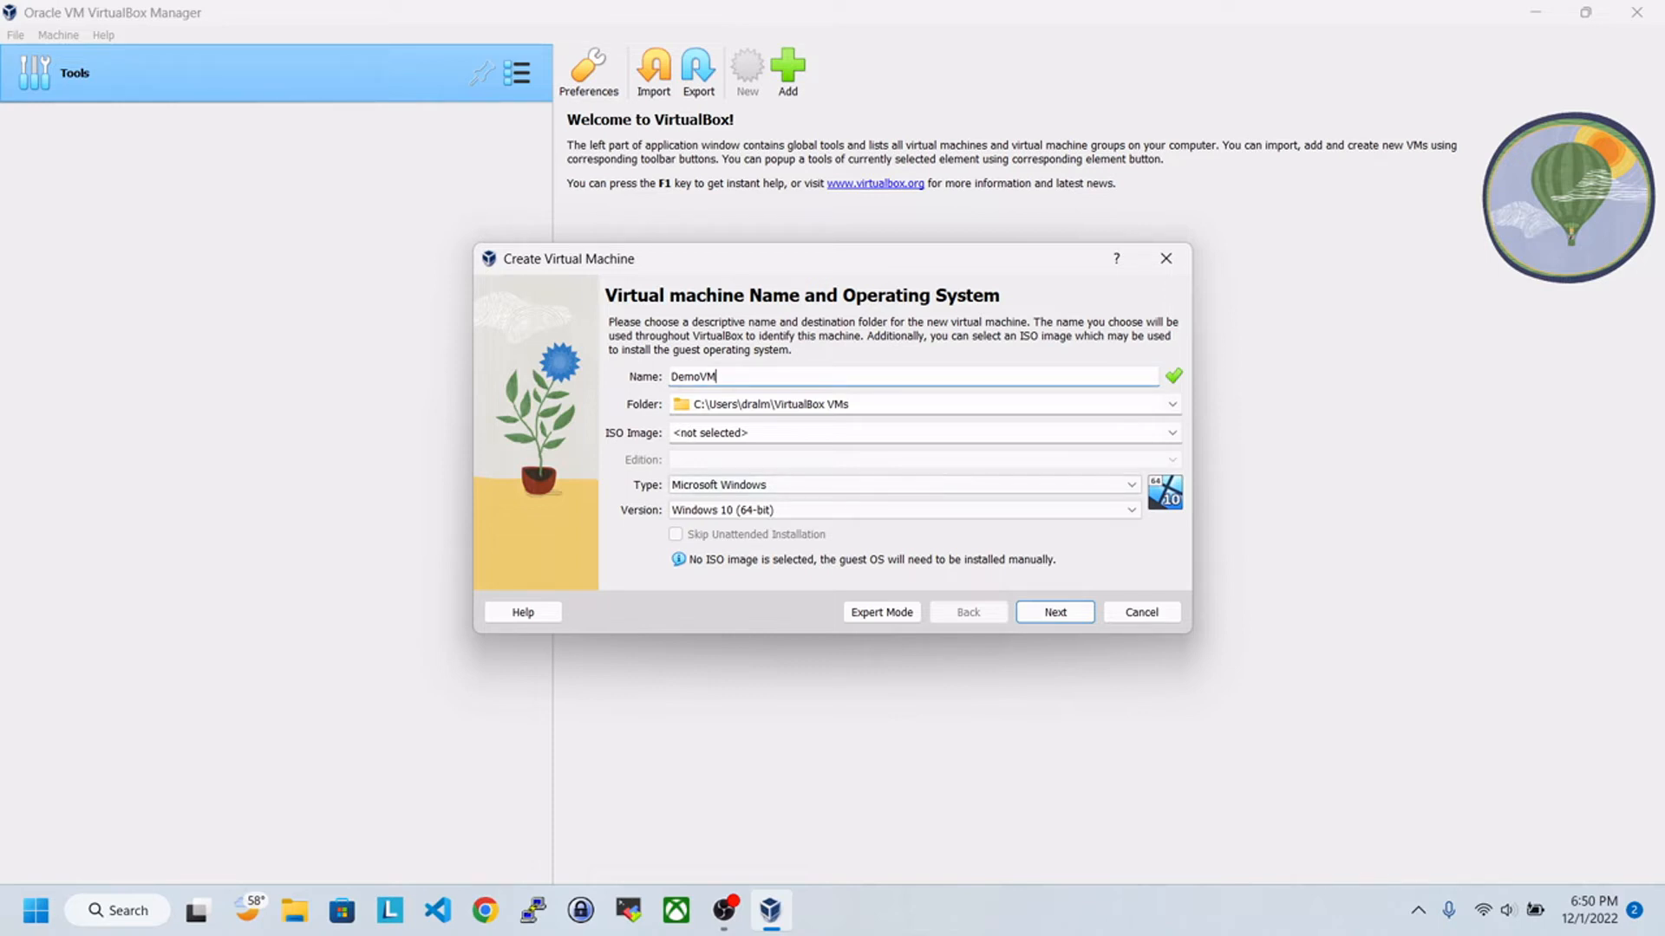
pyautogui.click(1172, 433)
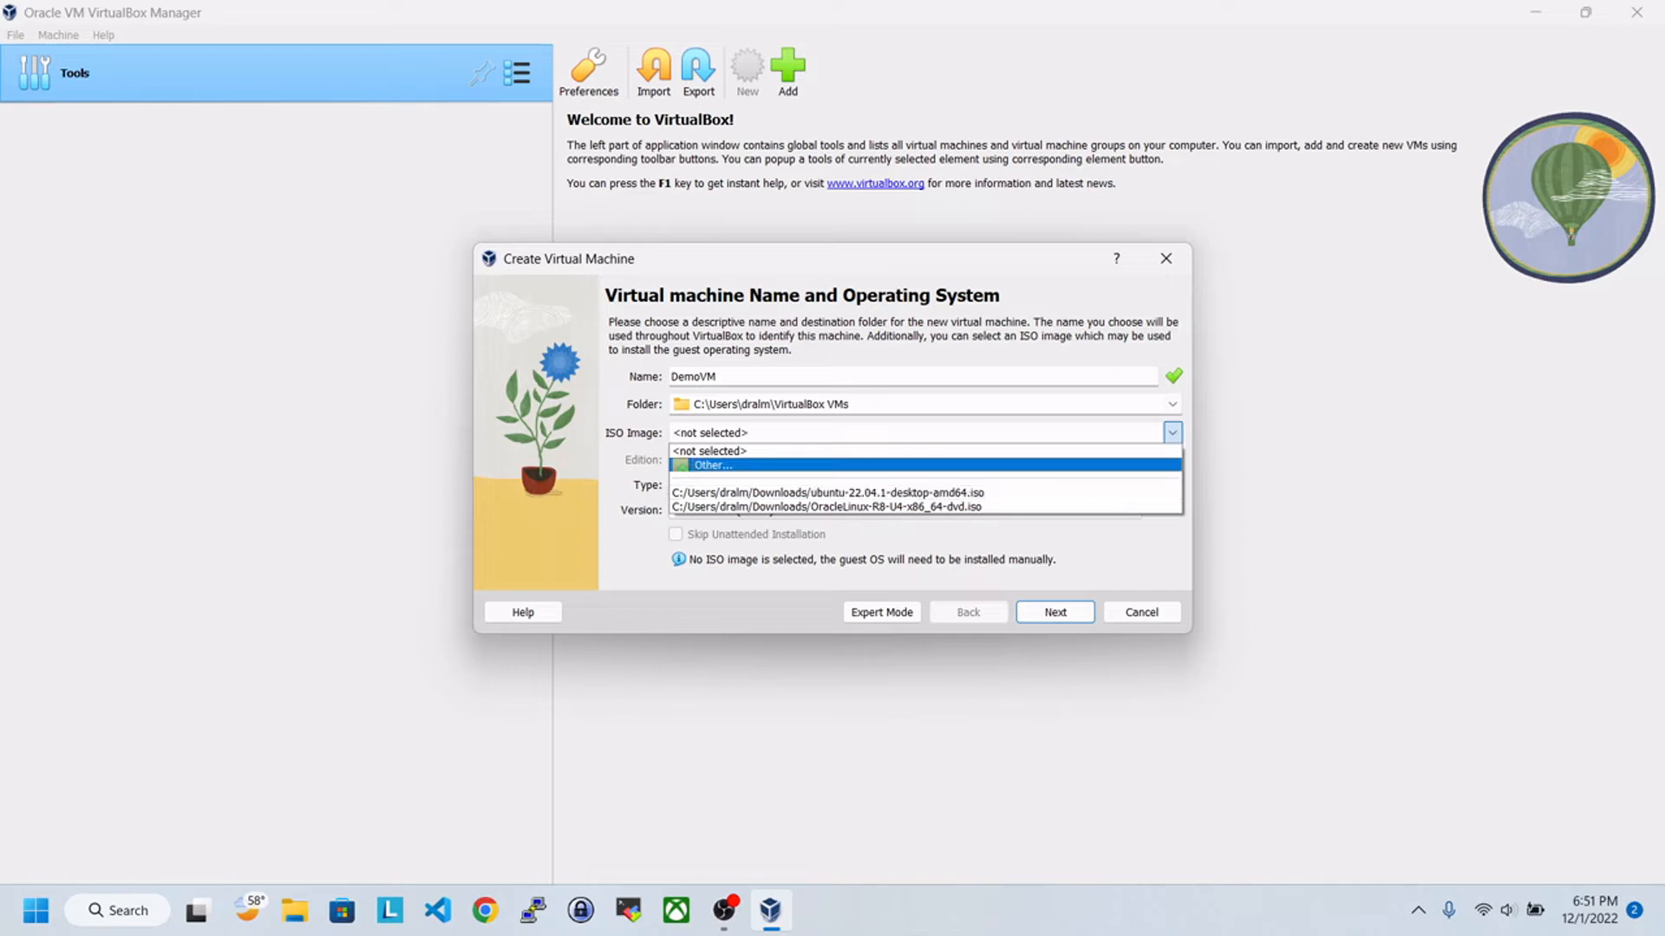
pyautogui.click(710, 466)
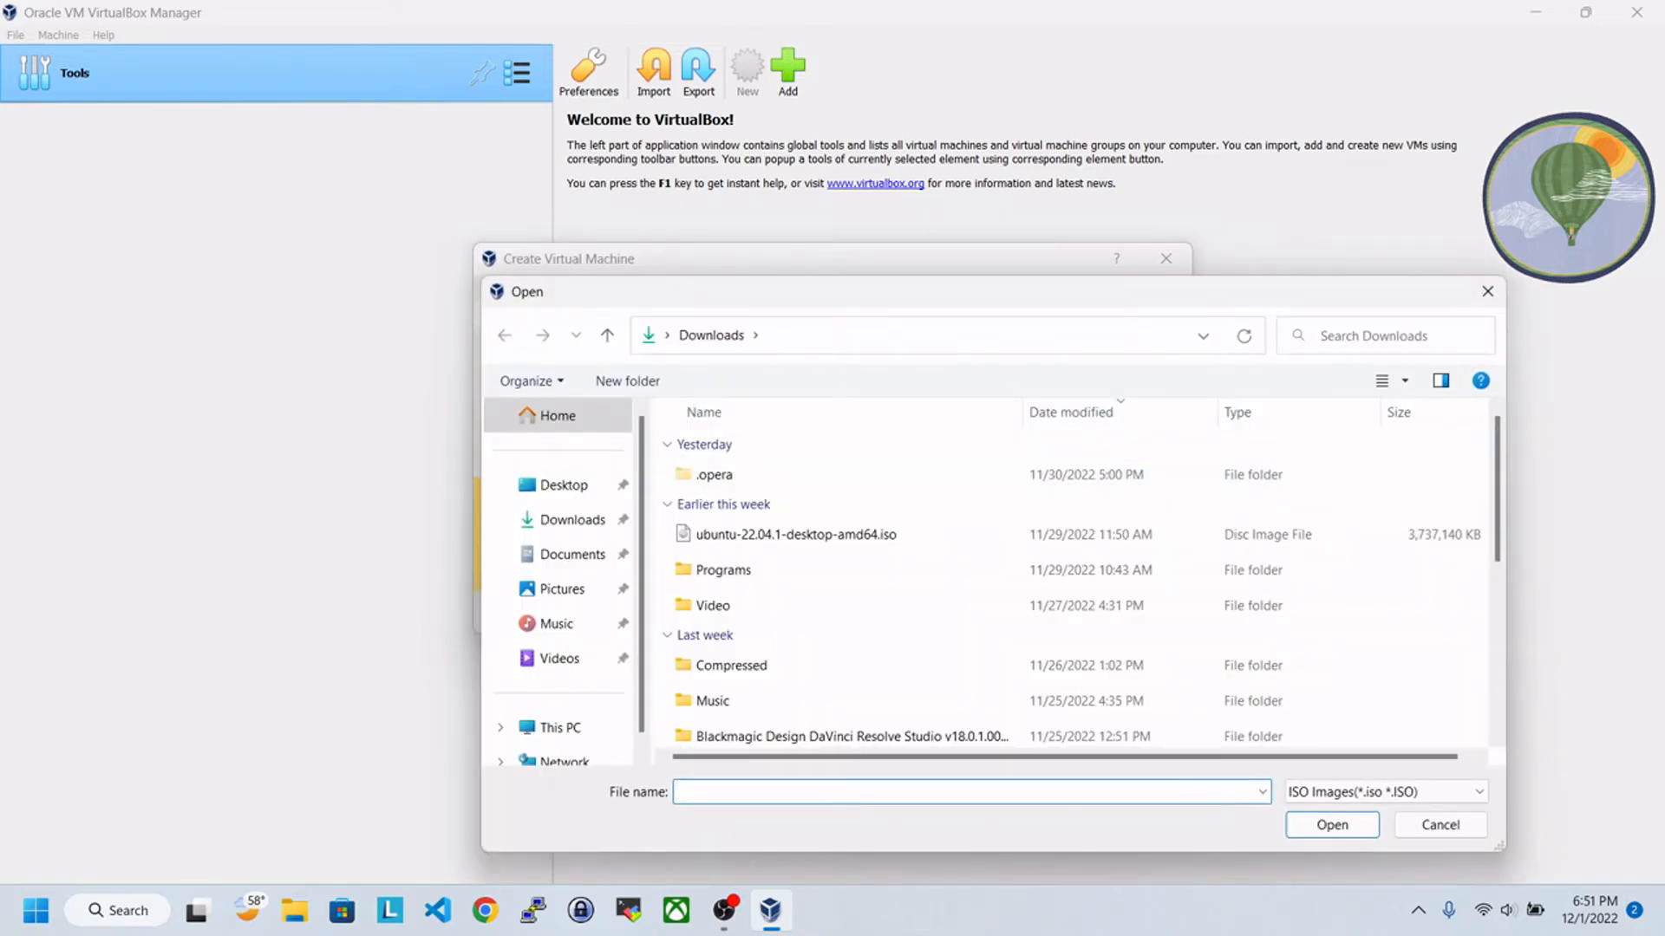
pyautogui.click(1487, 292)
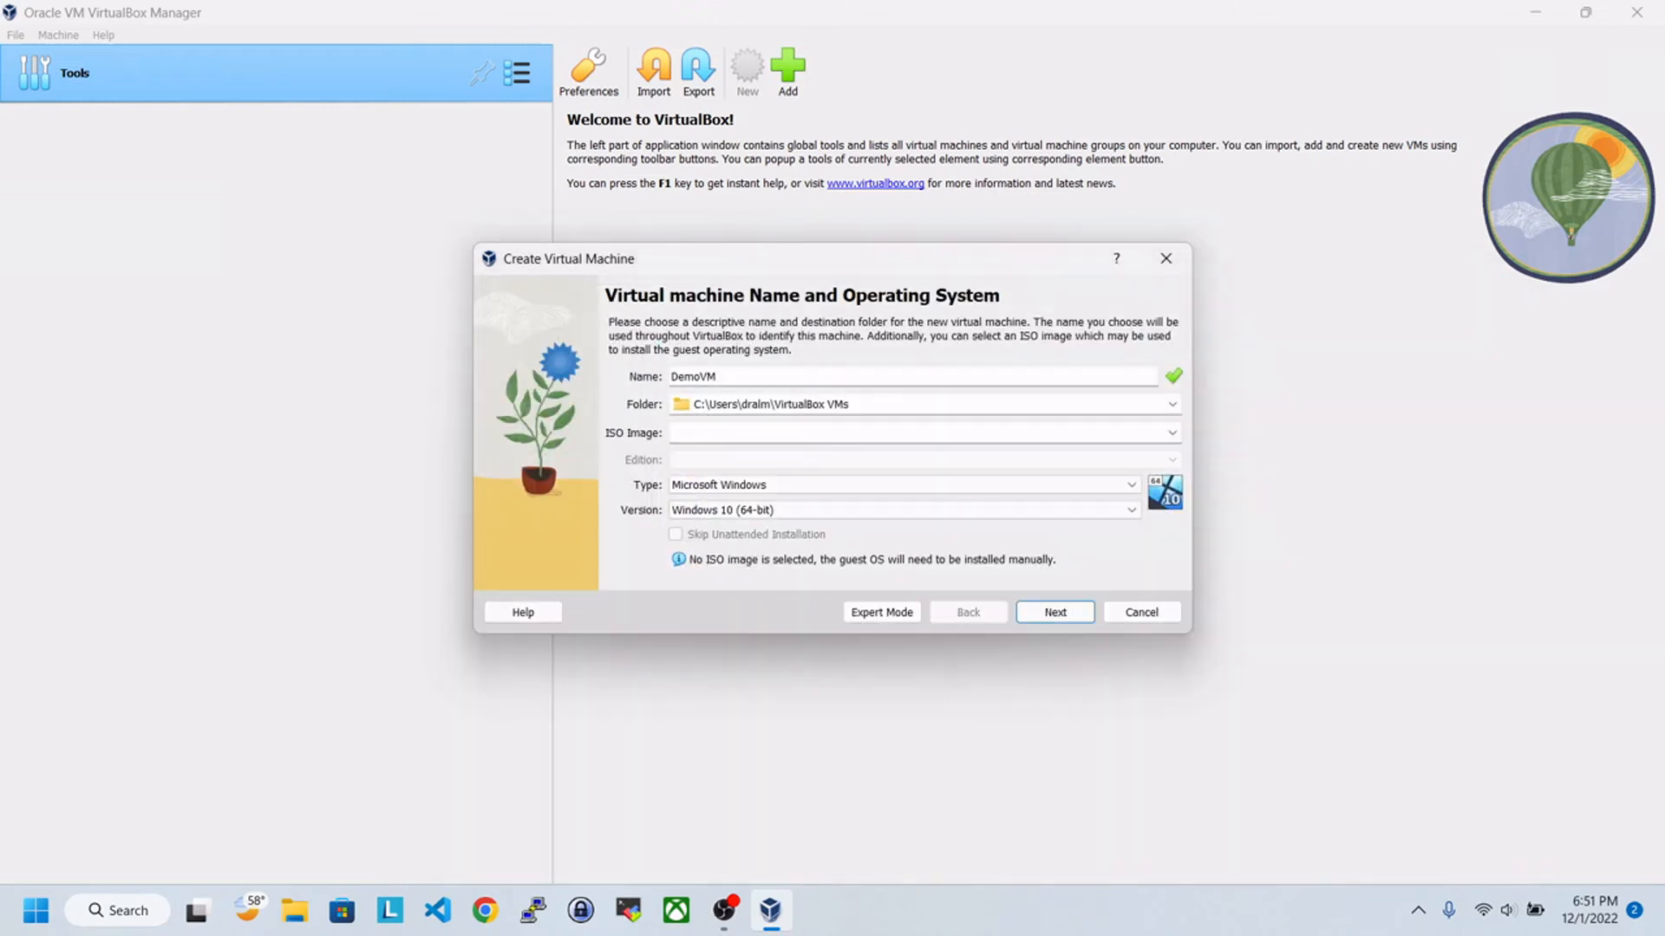
# Select ubuntu-22.04.1-desktop-amd64.iso as the ISO image, skip the unattended installation, and continue to the hardware settings.
pyautogui.click(1172, 433)
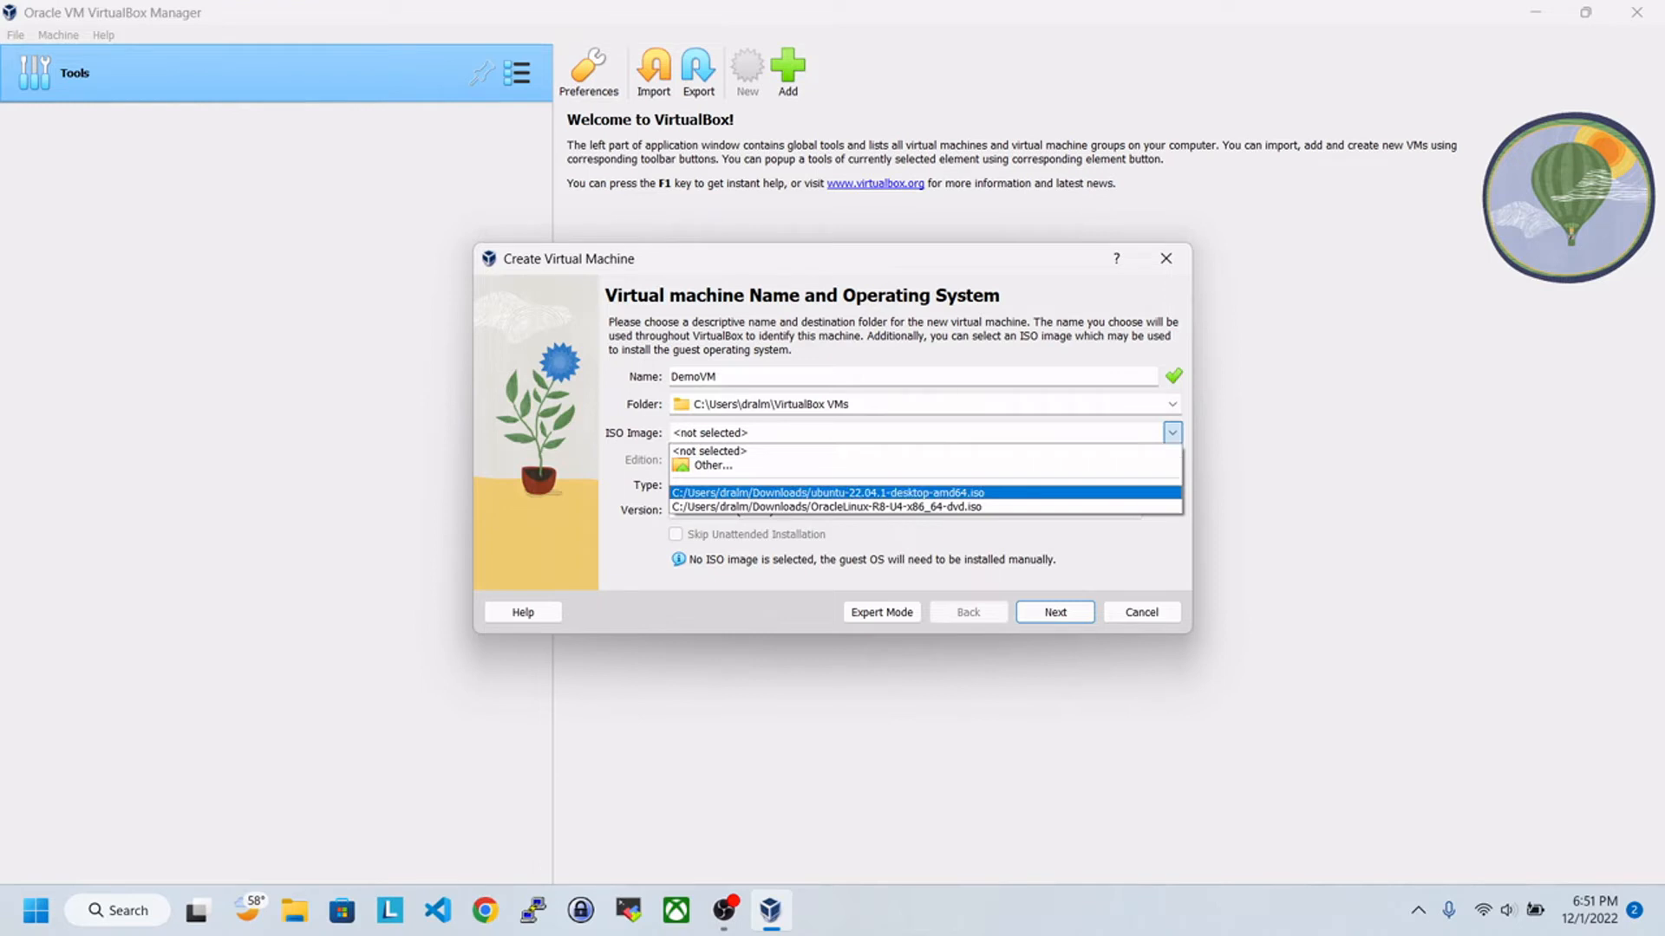
pyautogui.press('Return')
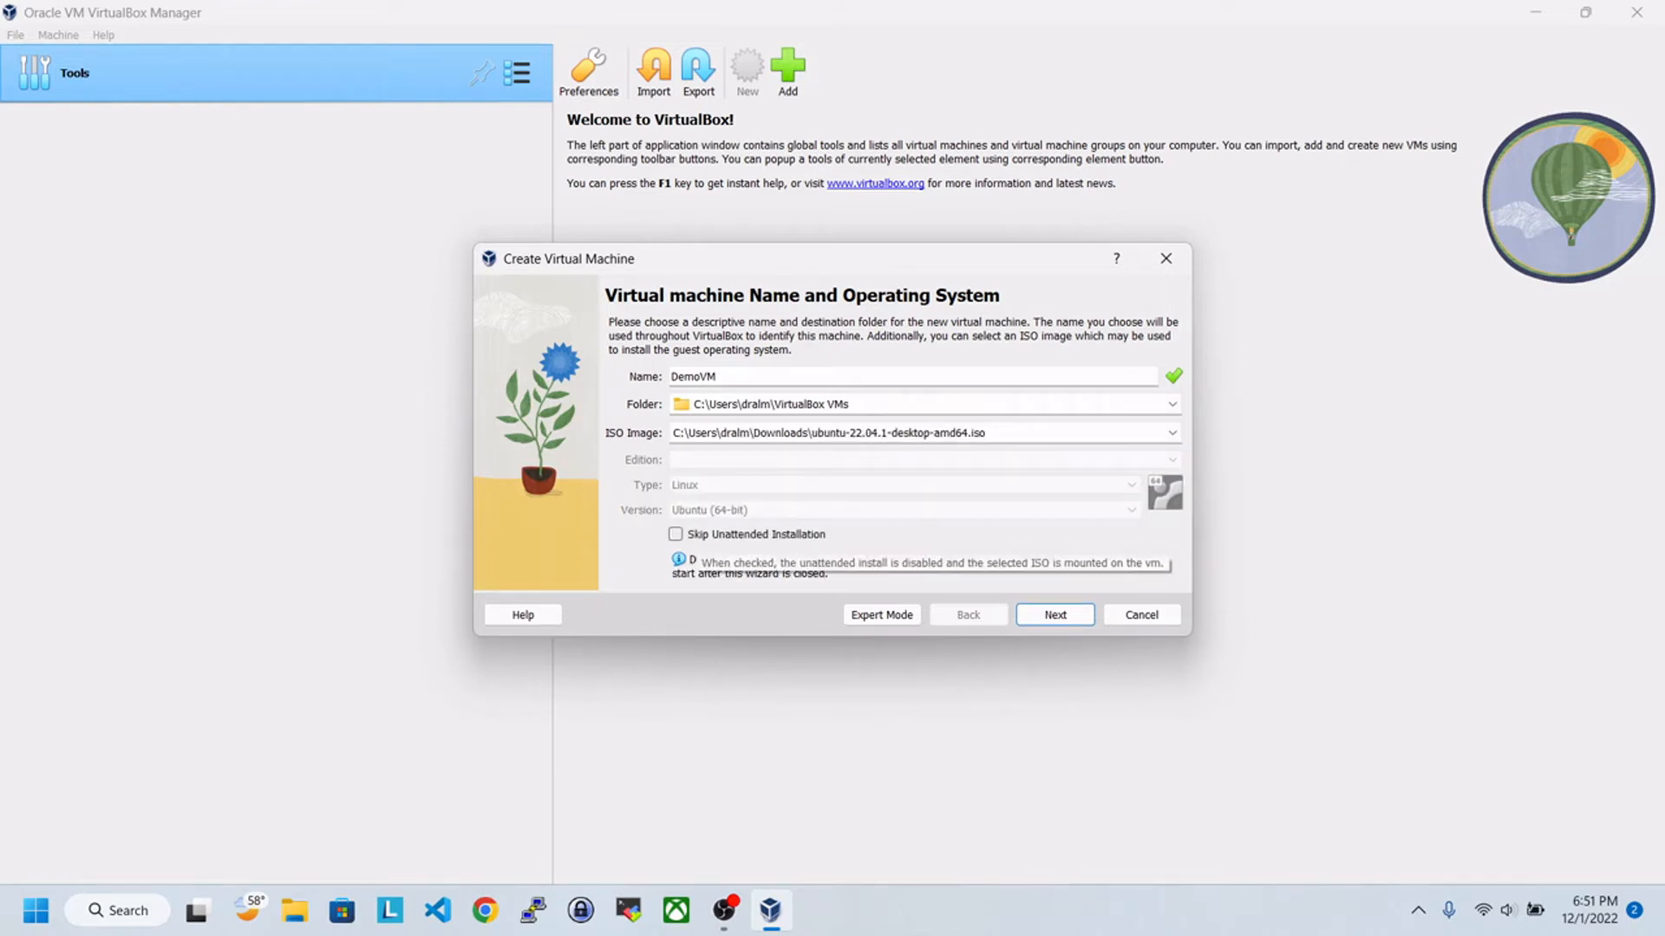
pyautogui.click(724, 535)
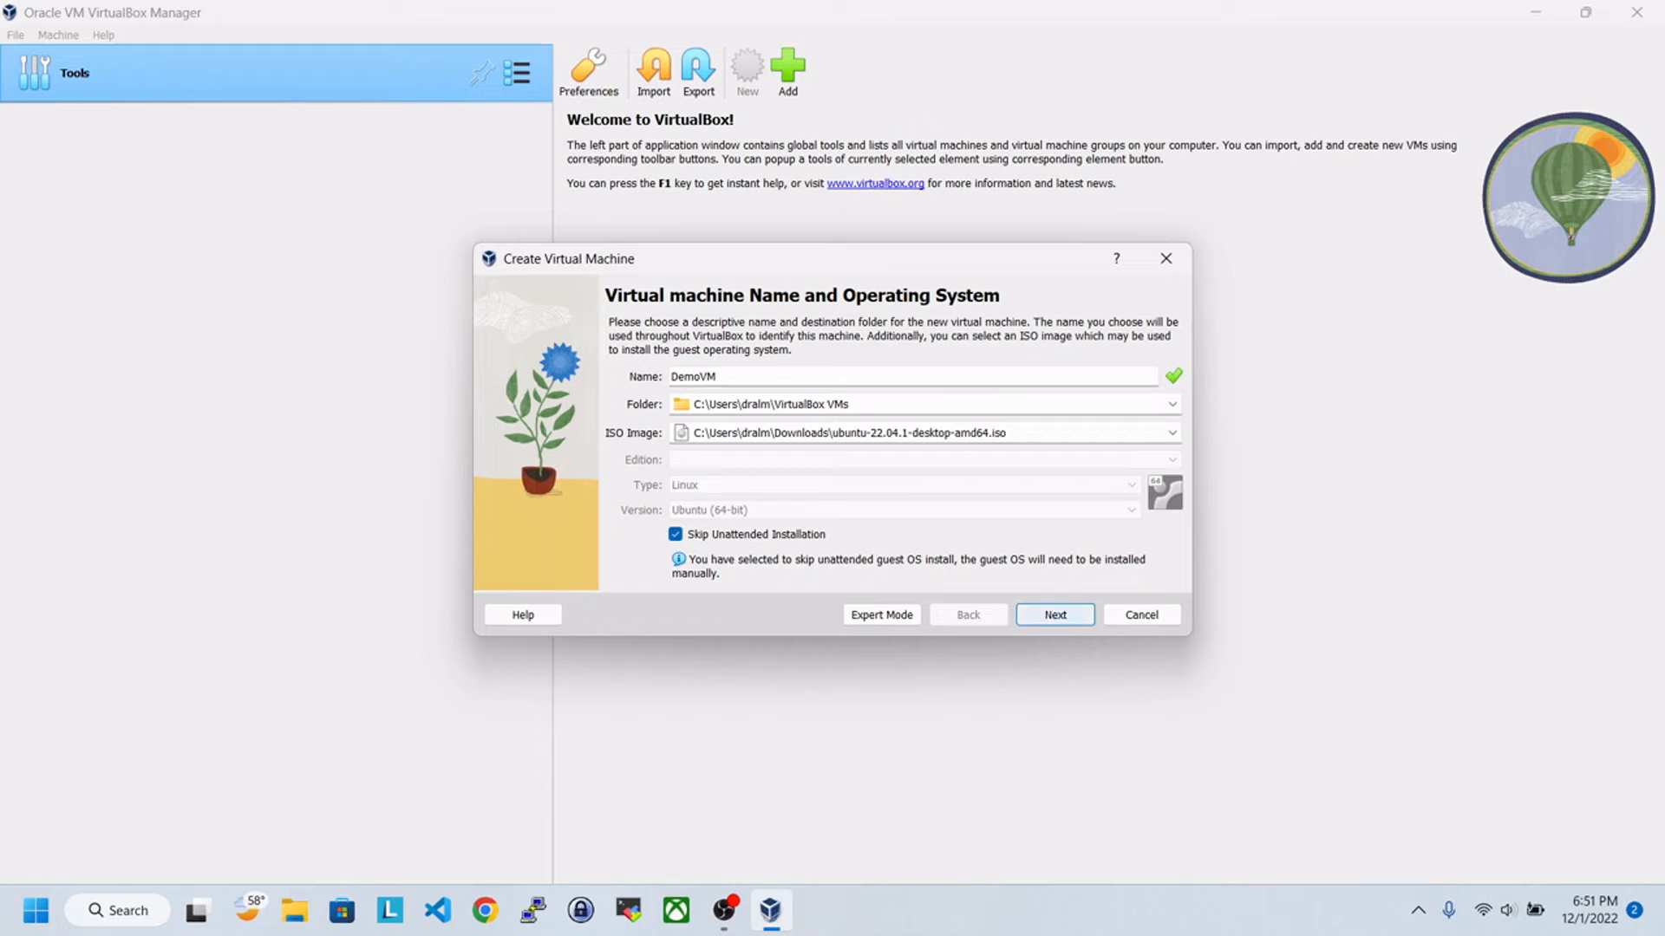
pyautogui.click(1055, 615)
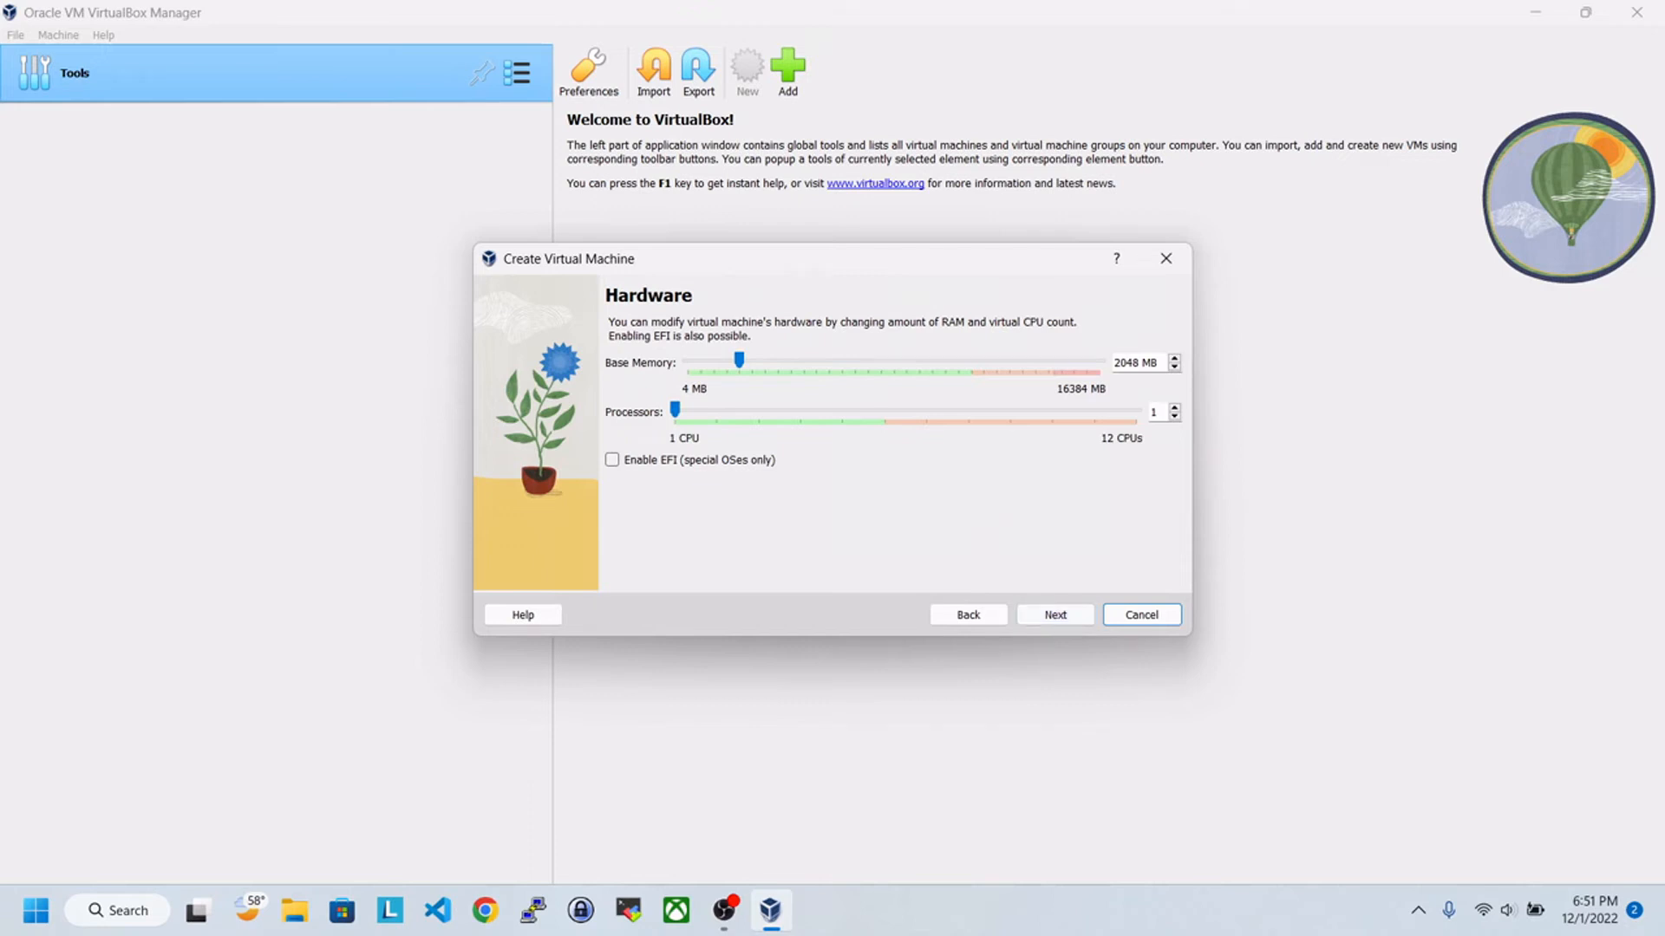
# Assign 2 processors to the virtual machine and continue to the virtual hard disk settings.
pyautogui.click(1159, 412)
pyautogui.press('BackSpace')
pyautogui.write('2')
pyautogui.press('Return')
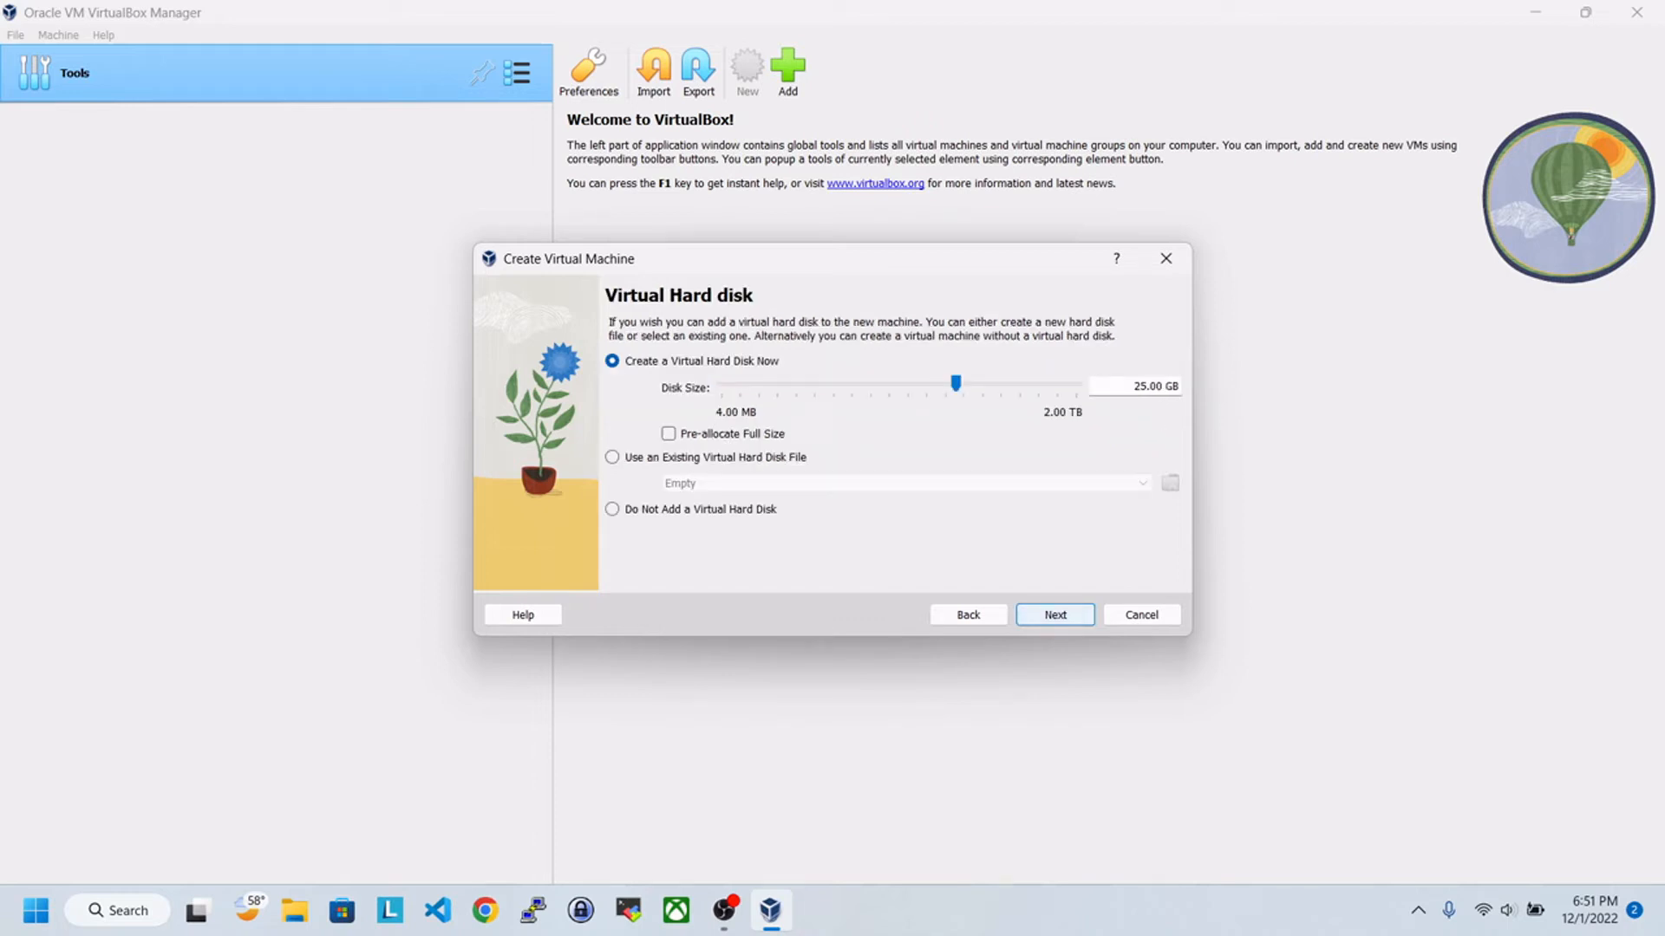
# Set the new virtual hard disk's size to 50 GB and finish creating the virtual machine.
pyautogui.press('BackSpace')
pyautogui.press('BackSpace')
pyautogui.write('59')
pyautogui.press('BackSpace')
pyautogui.write('0')
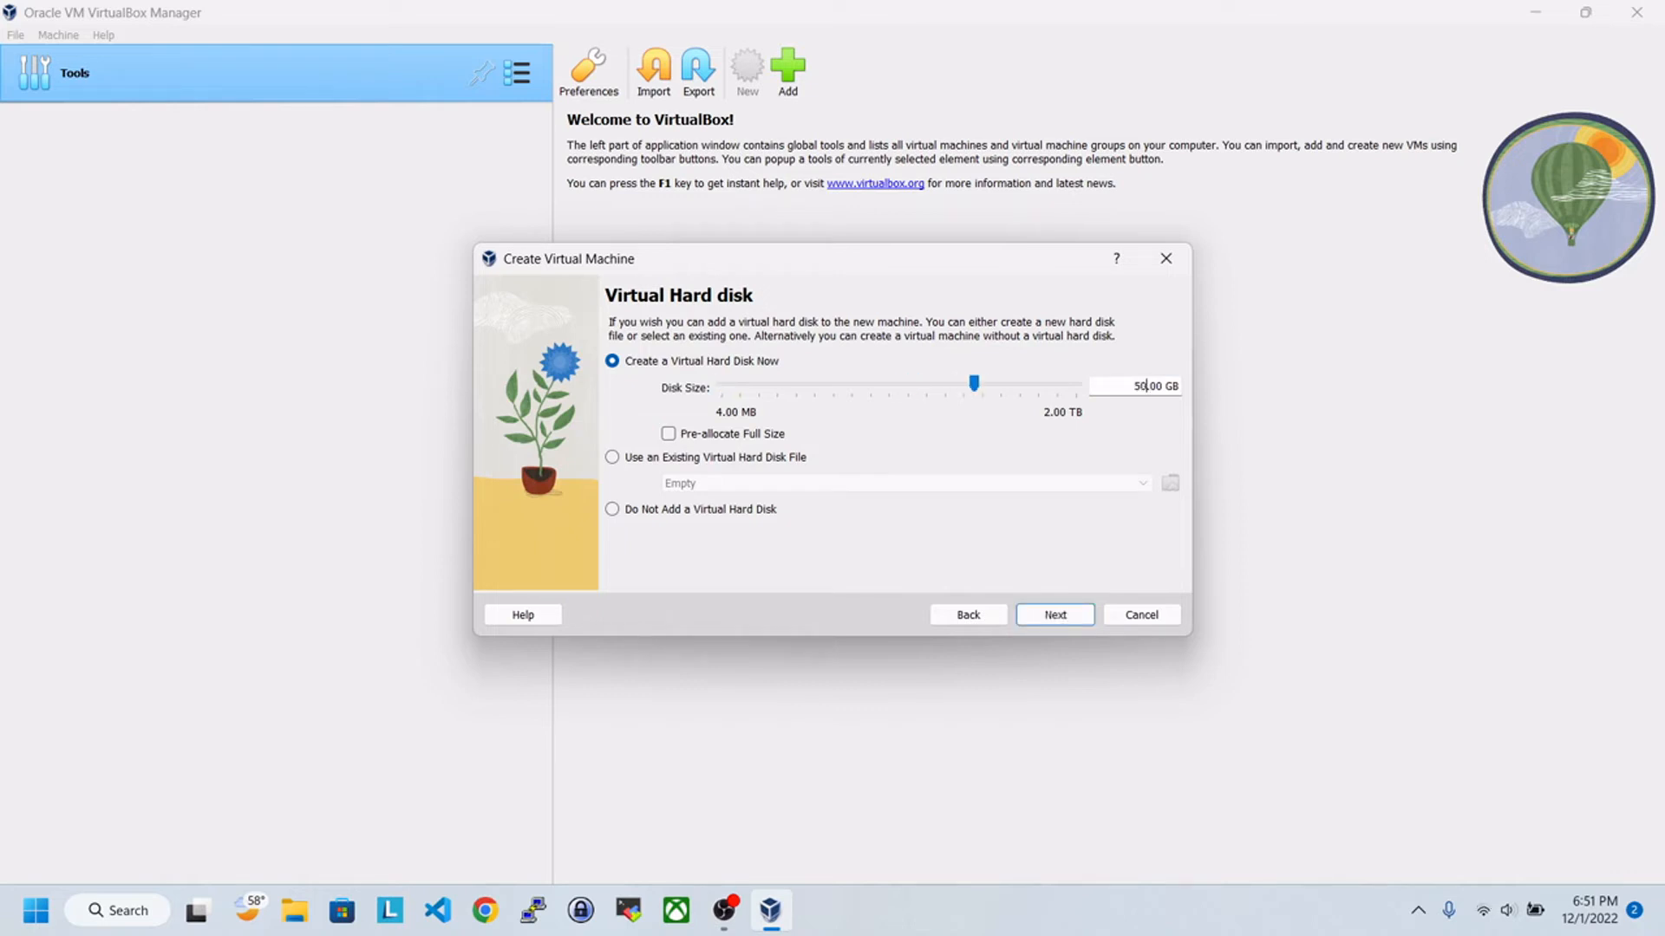
pyautogui.click(1055, 615)
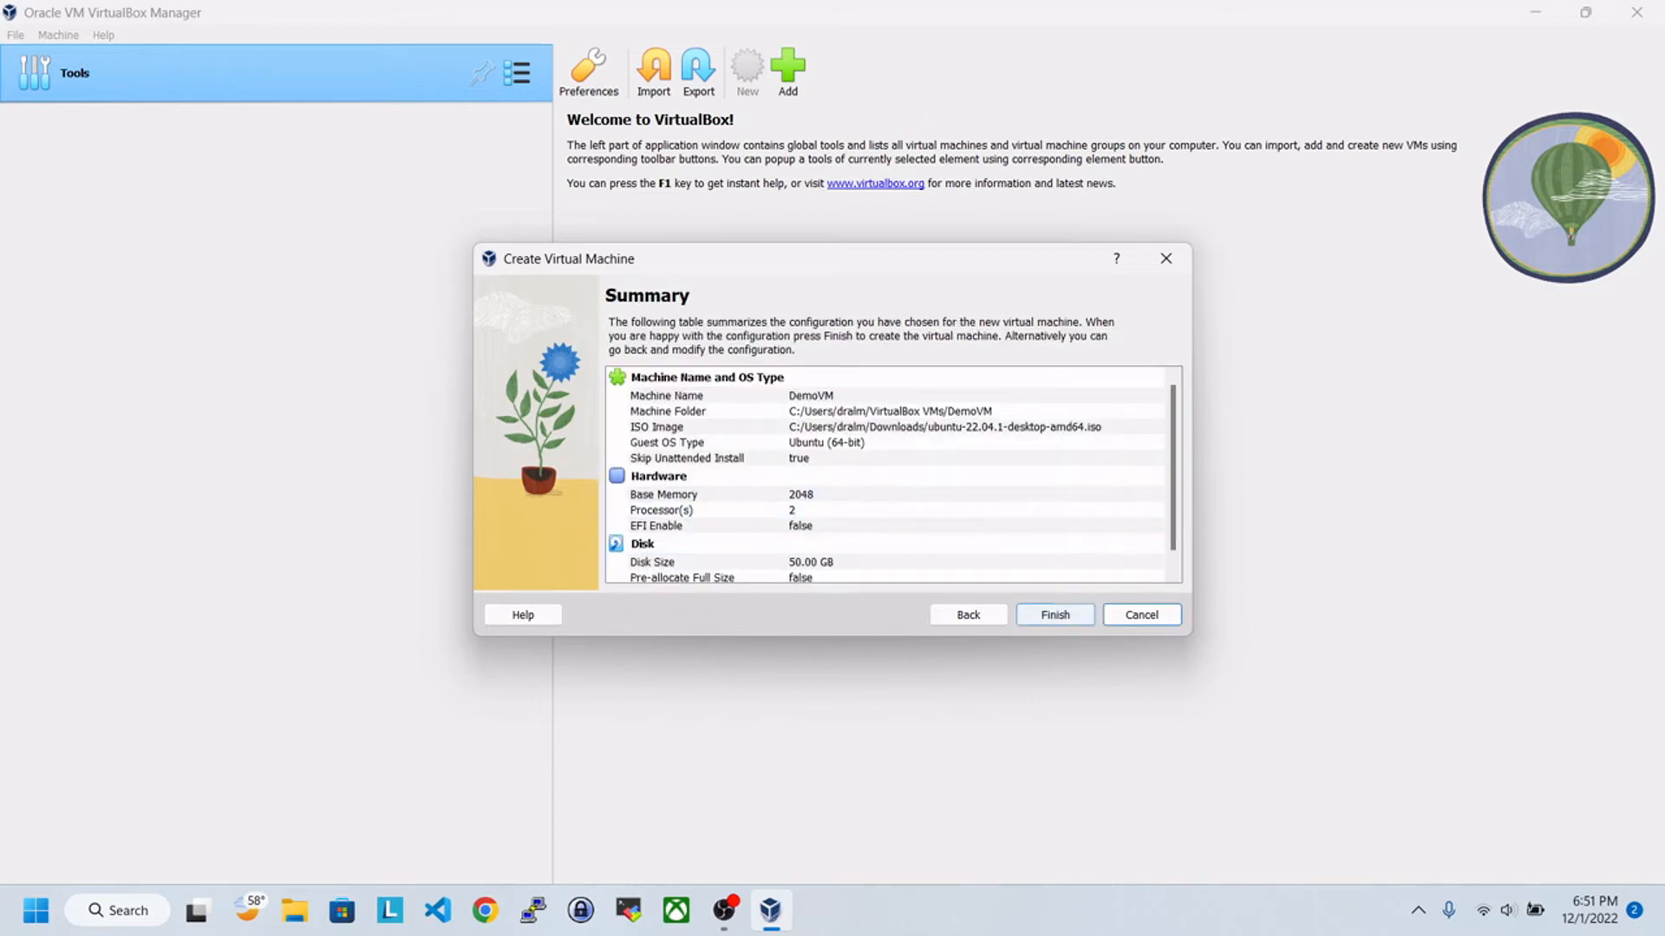
pyautogui.click(1055, 616)
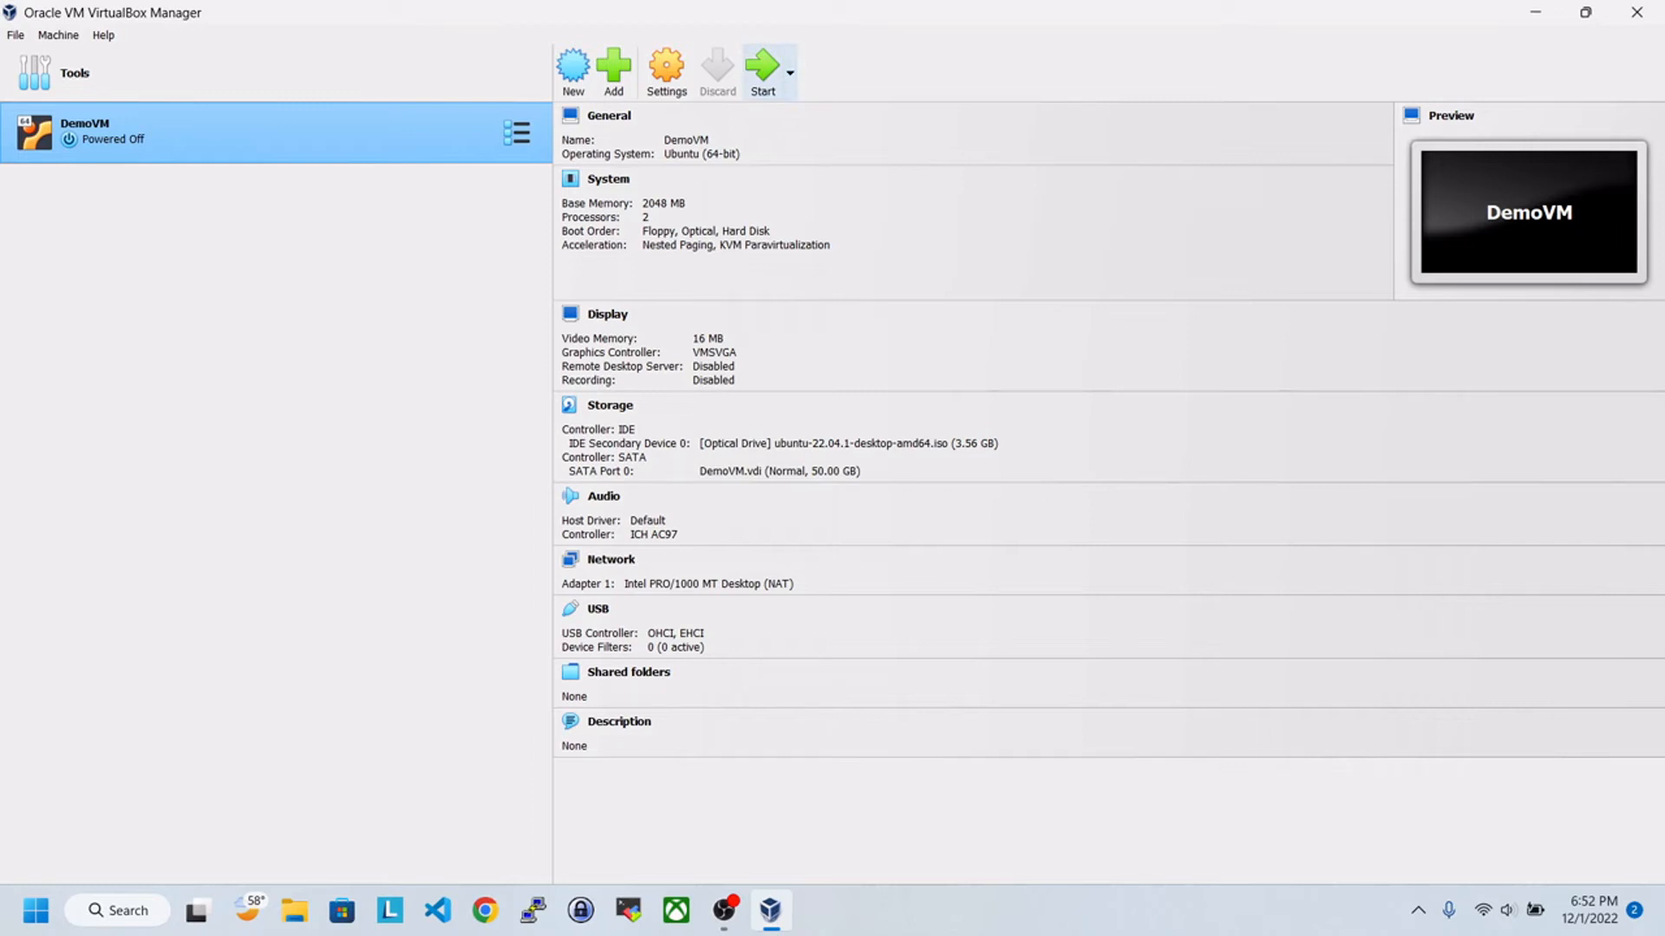
# Start DemoVM, allow mouse and keyboard capture, and boot the "Try or Install Ubuntu" entry.
pyautogui.click(762, 70)
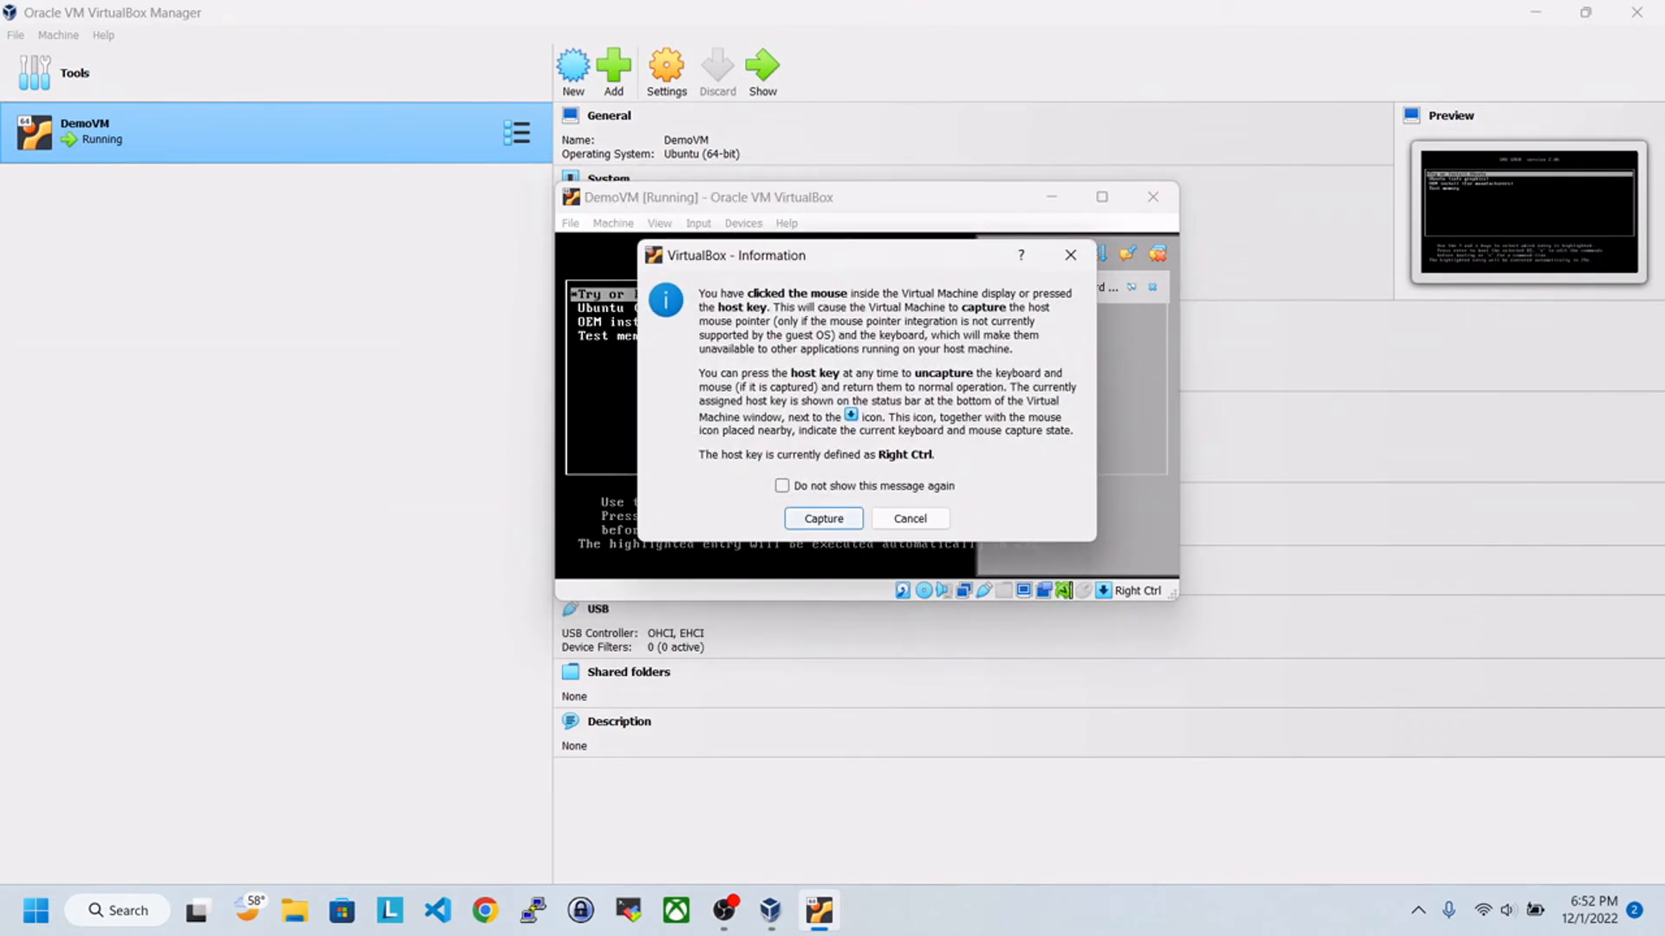
pyautogui.click(825, 518)
pyautogui.press('Down')
pyautogui.press('Down')
pyautogui.press('Down')
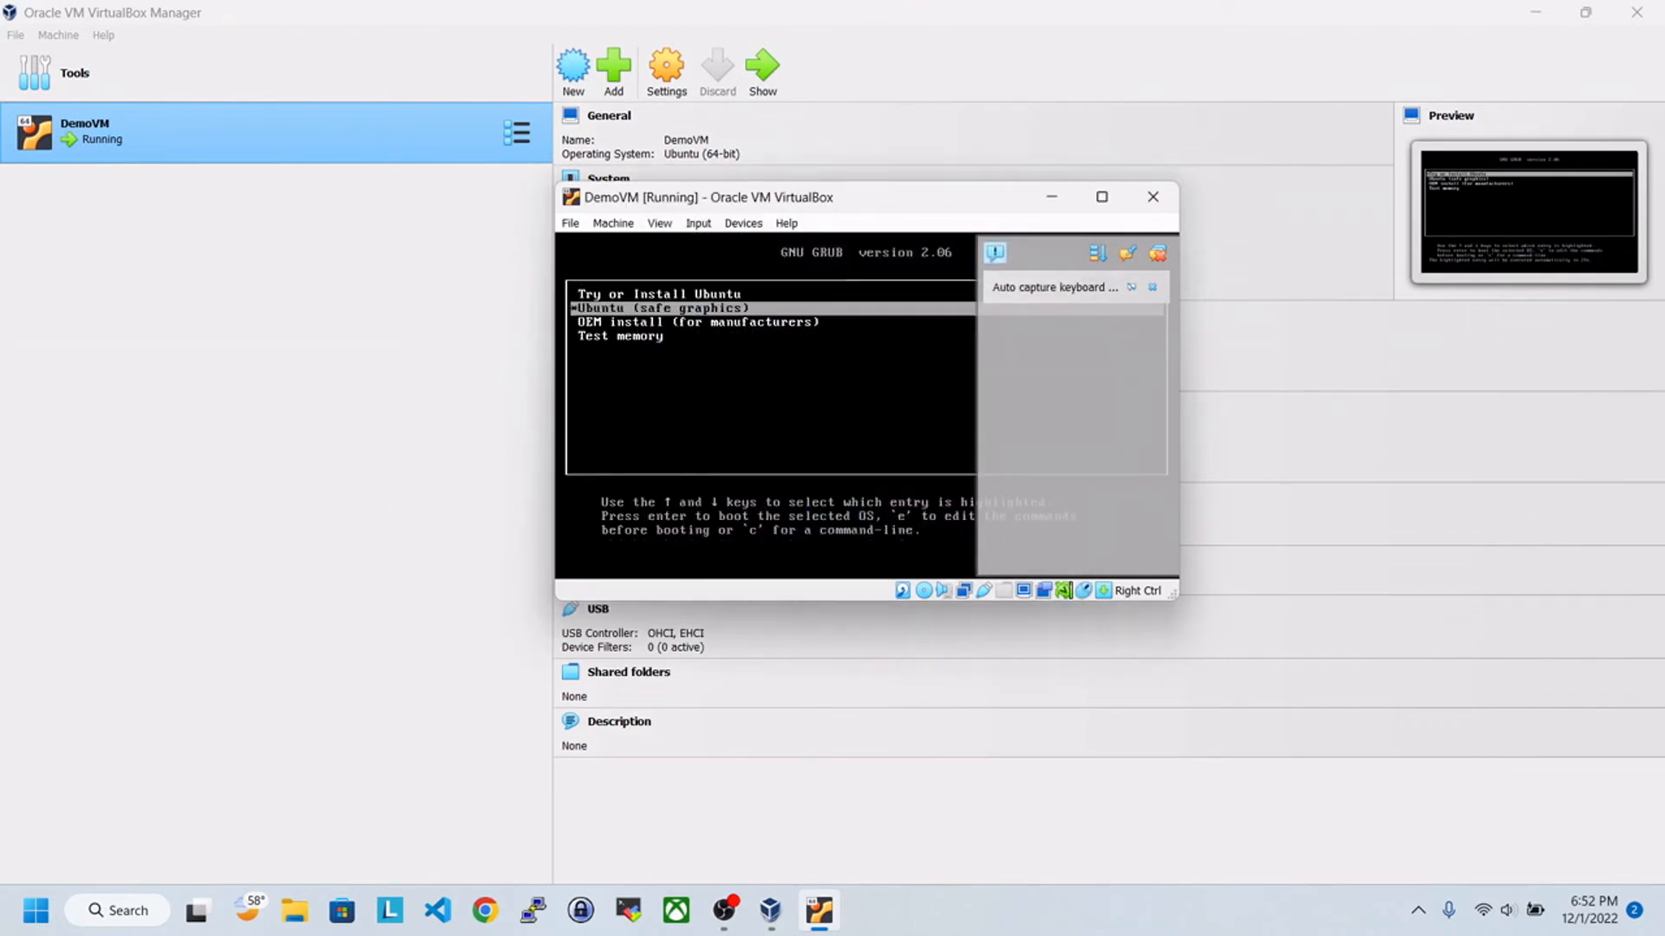
pyautogui.press('Up')
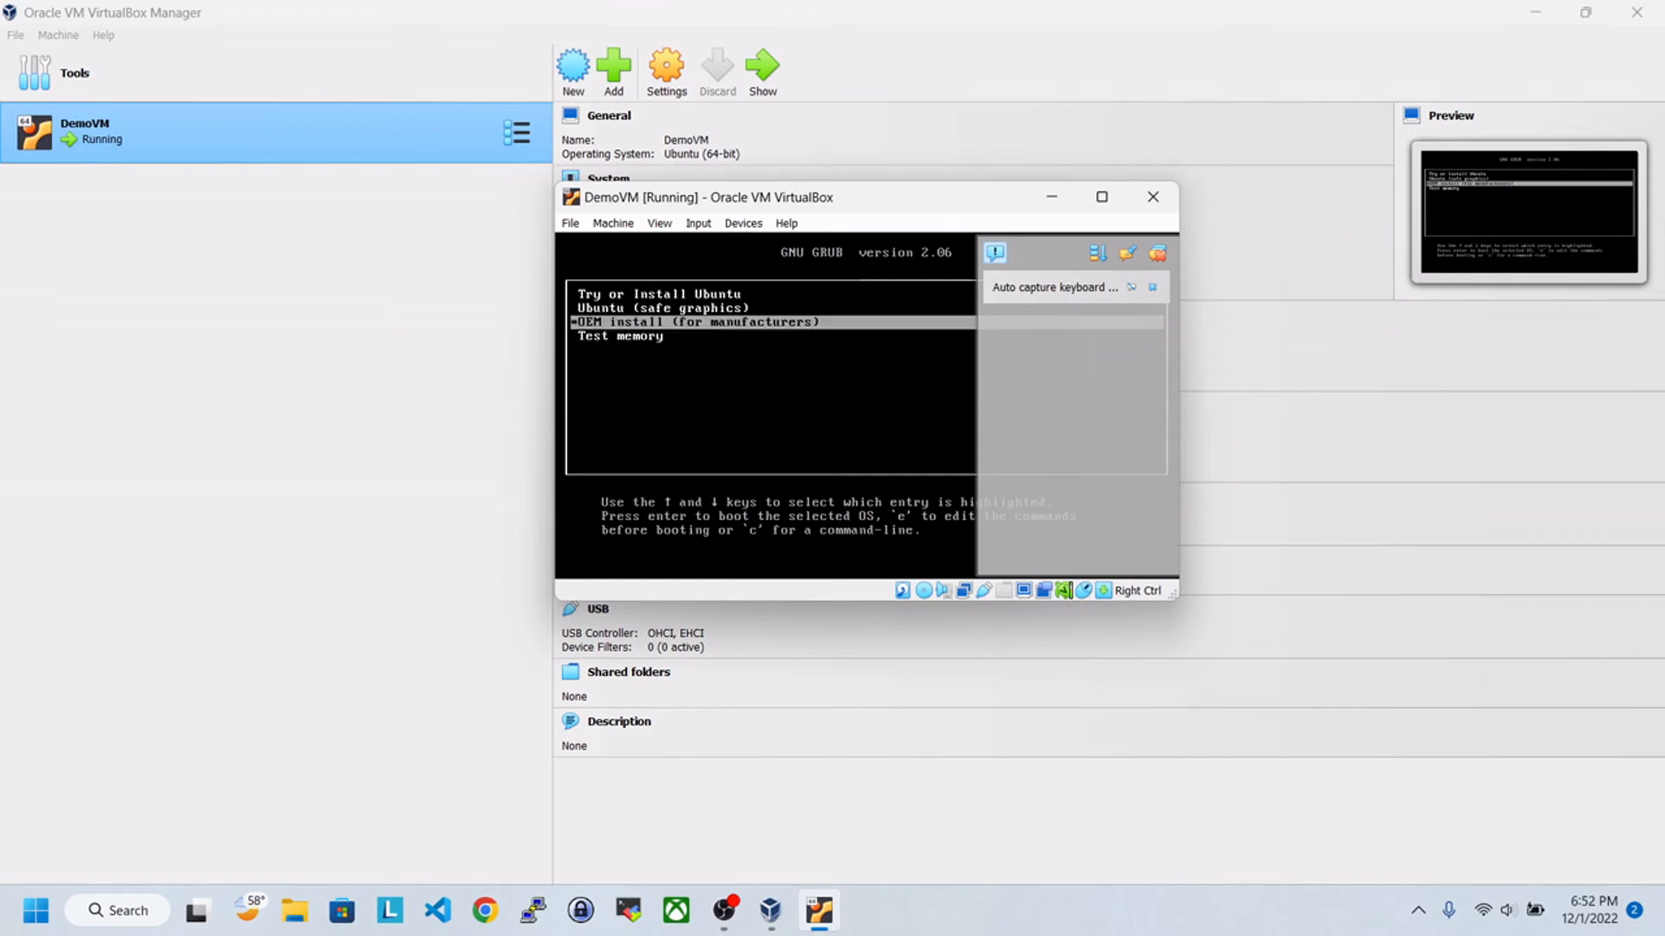
pyautogui.press('Up')
pyautogui.press('Up')
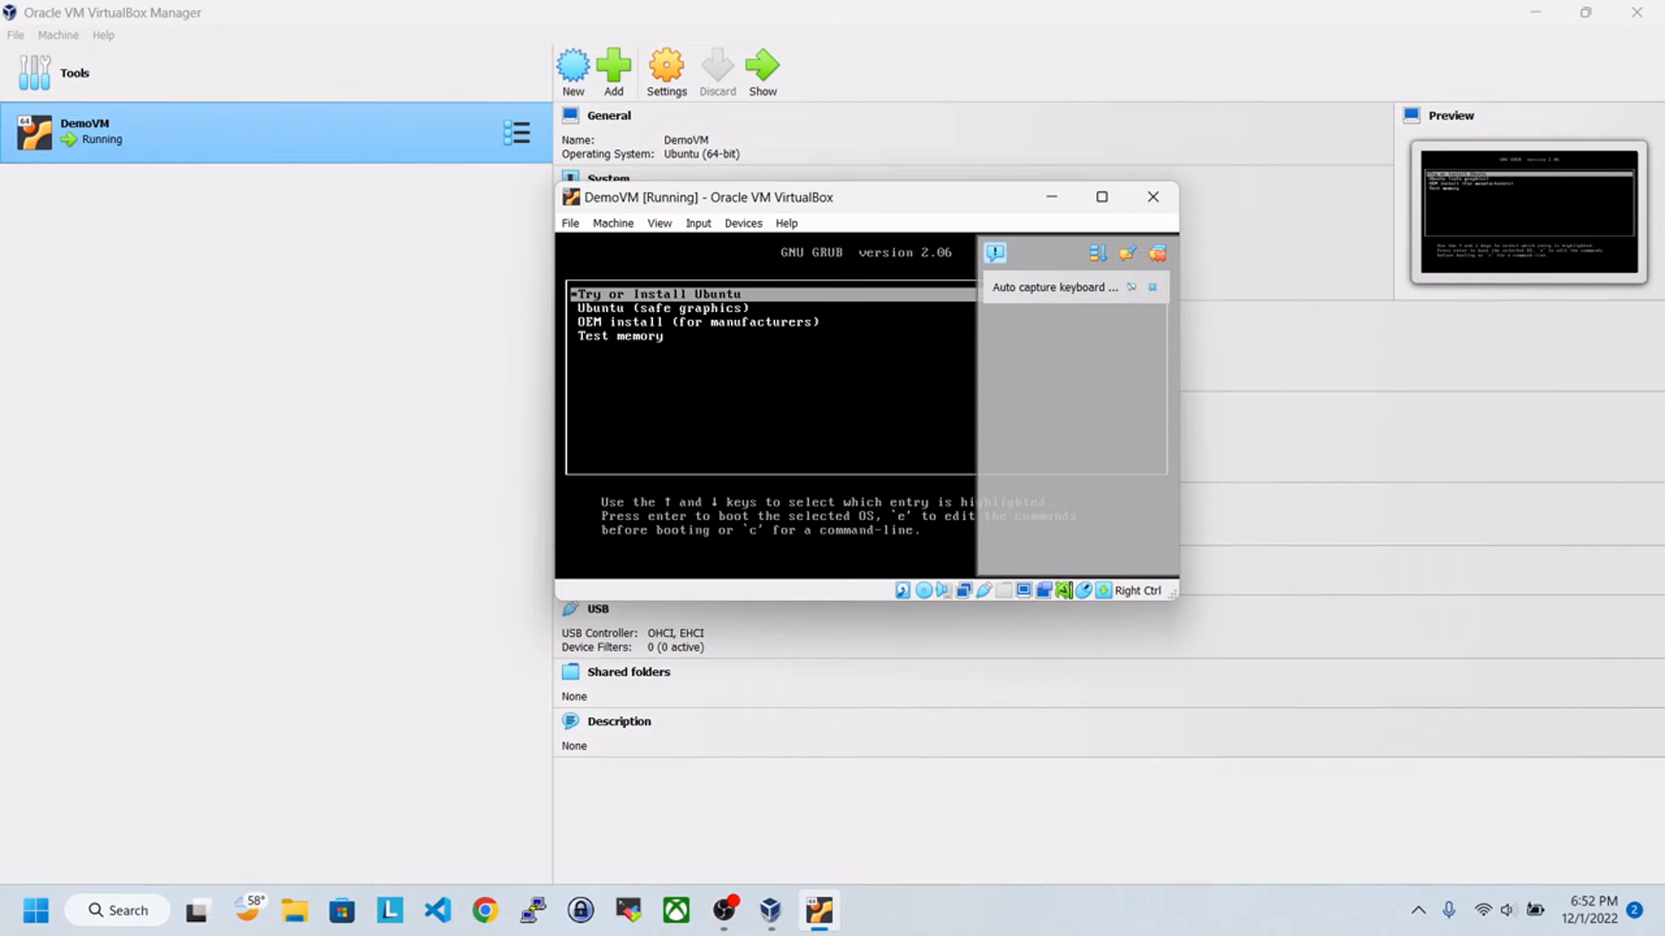
pyautogui.press('Return')
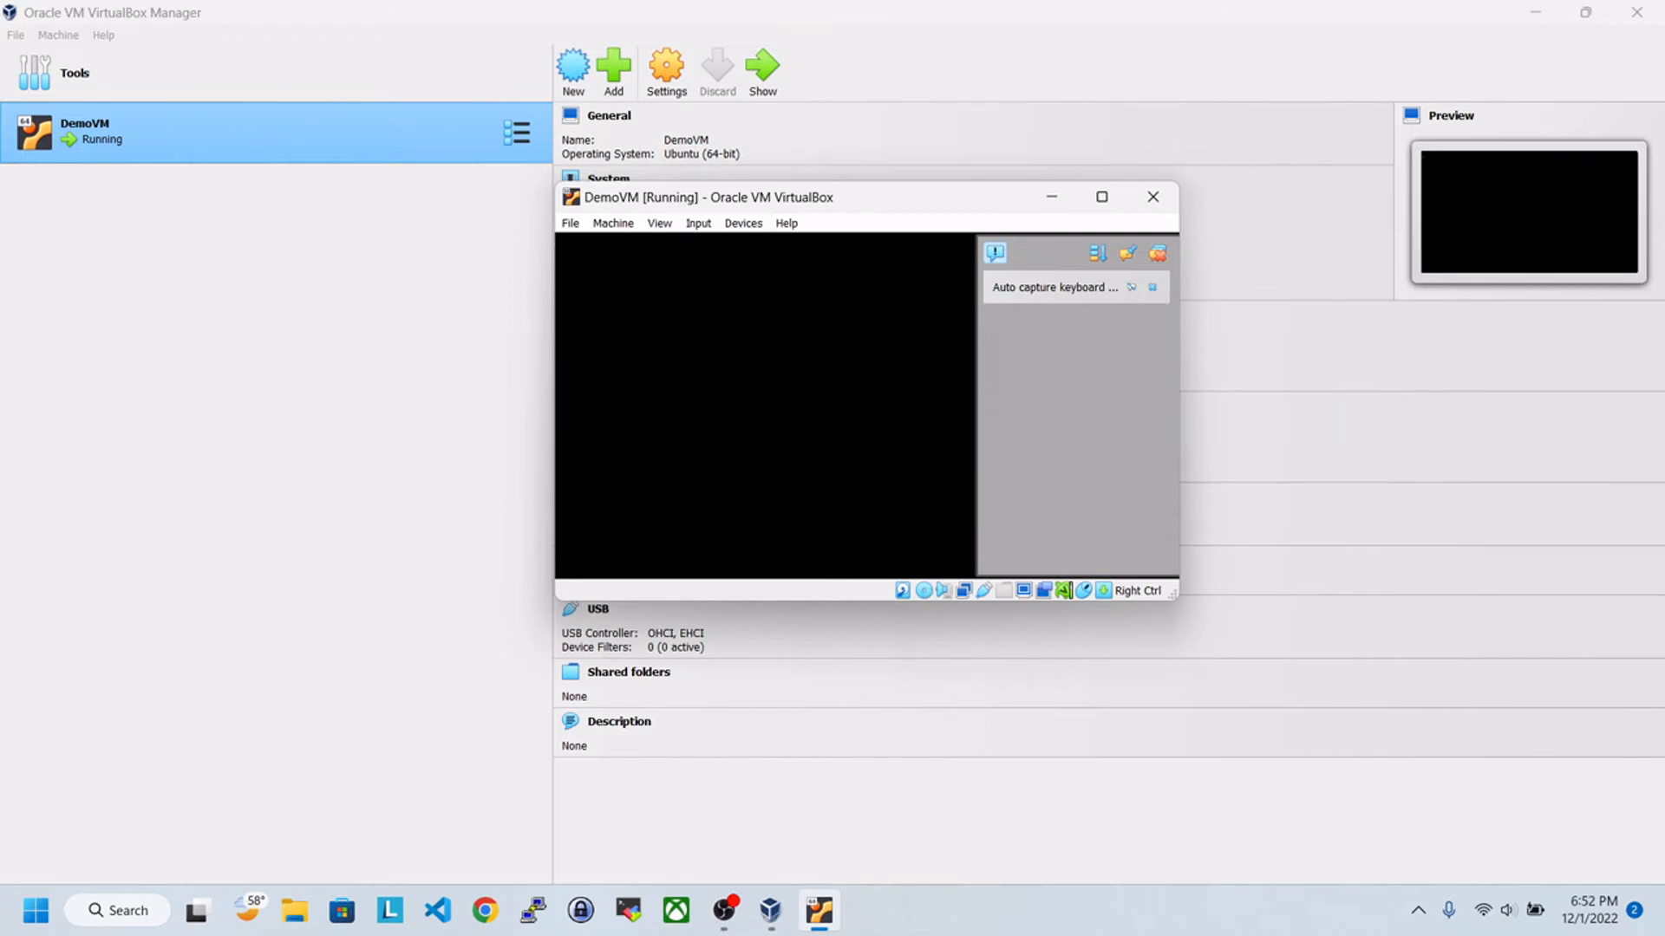
# Expand the keyboard capture notification and dismiss the mouse integration and auto capture keyboard notifications in the DemoVM window.
pyautogui.click(1055, 287)
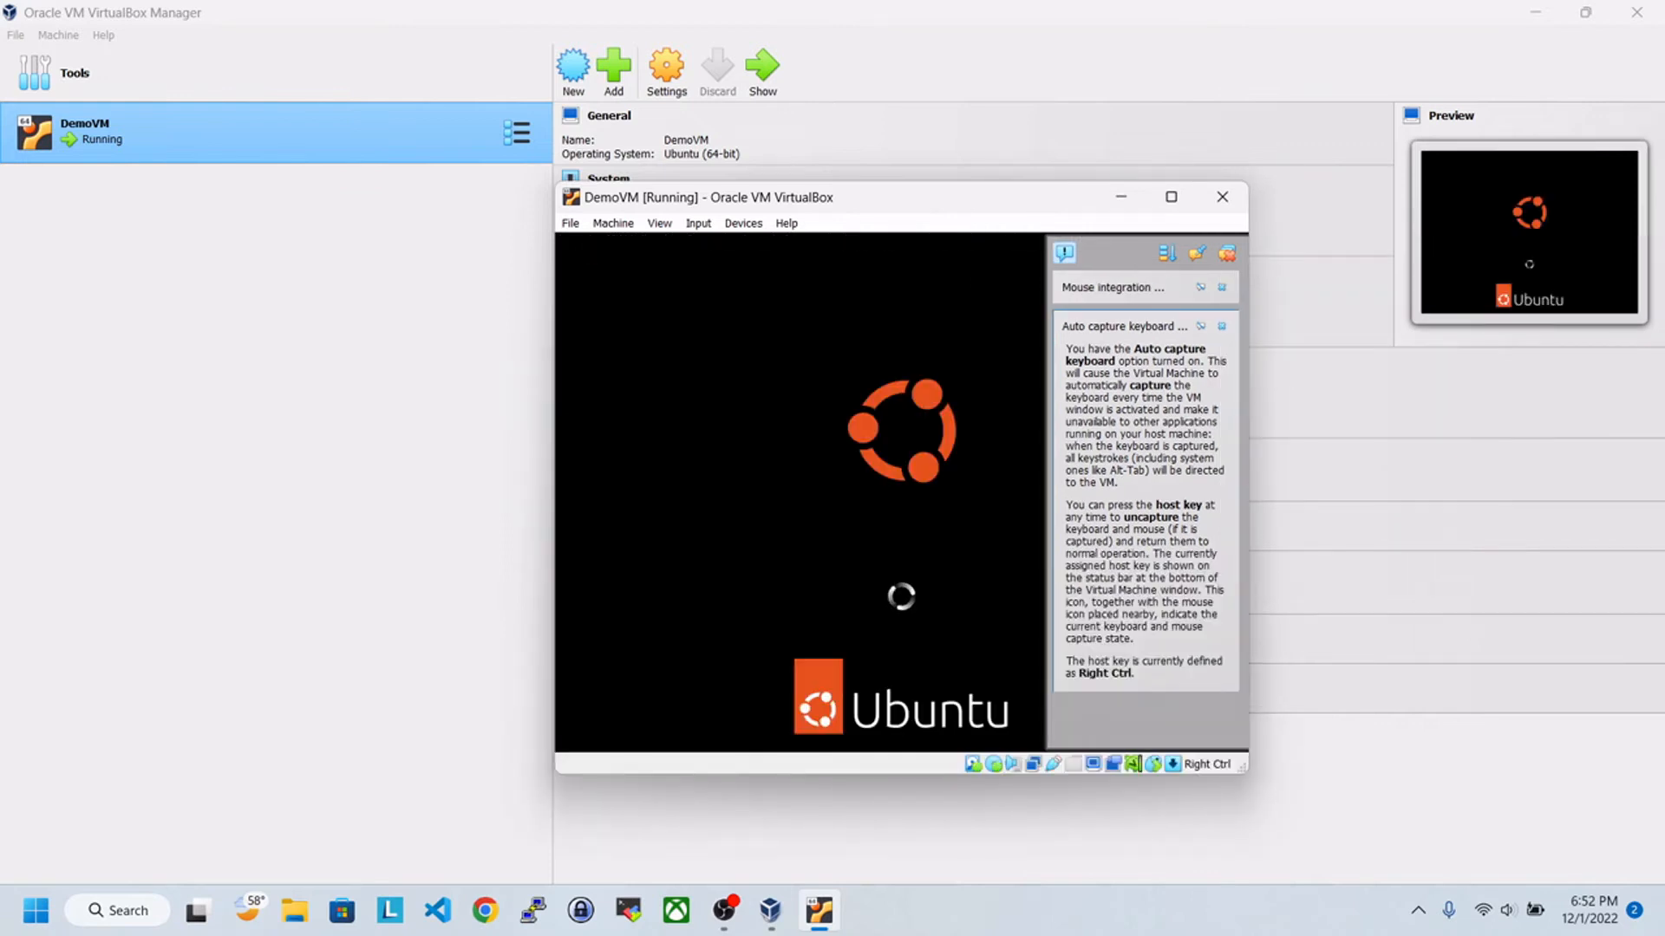
pyautogui.click(1222, 287)
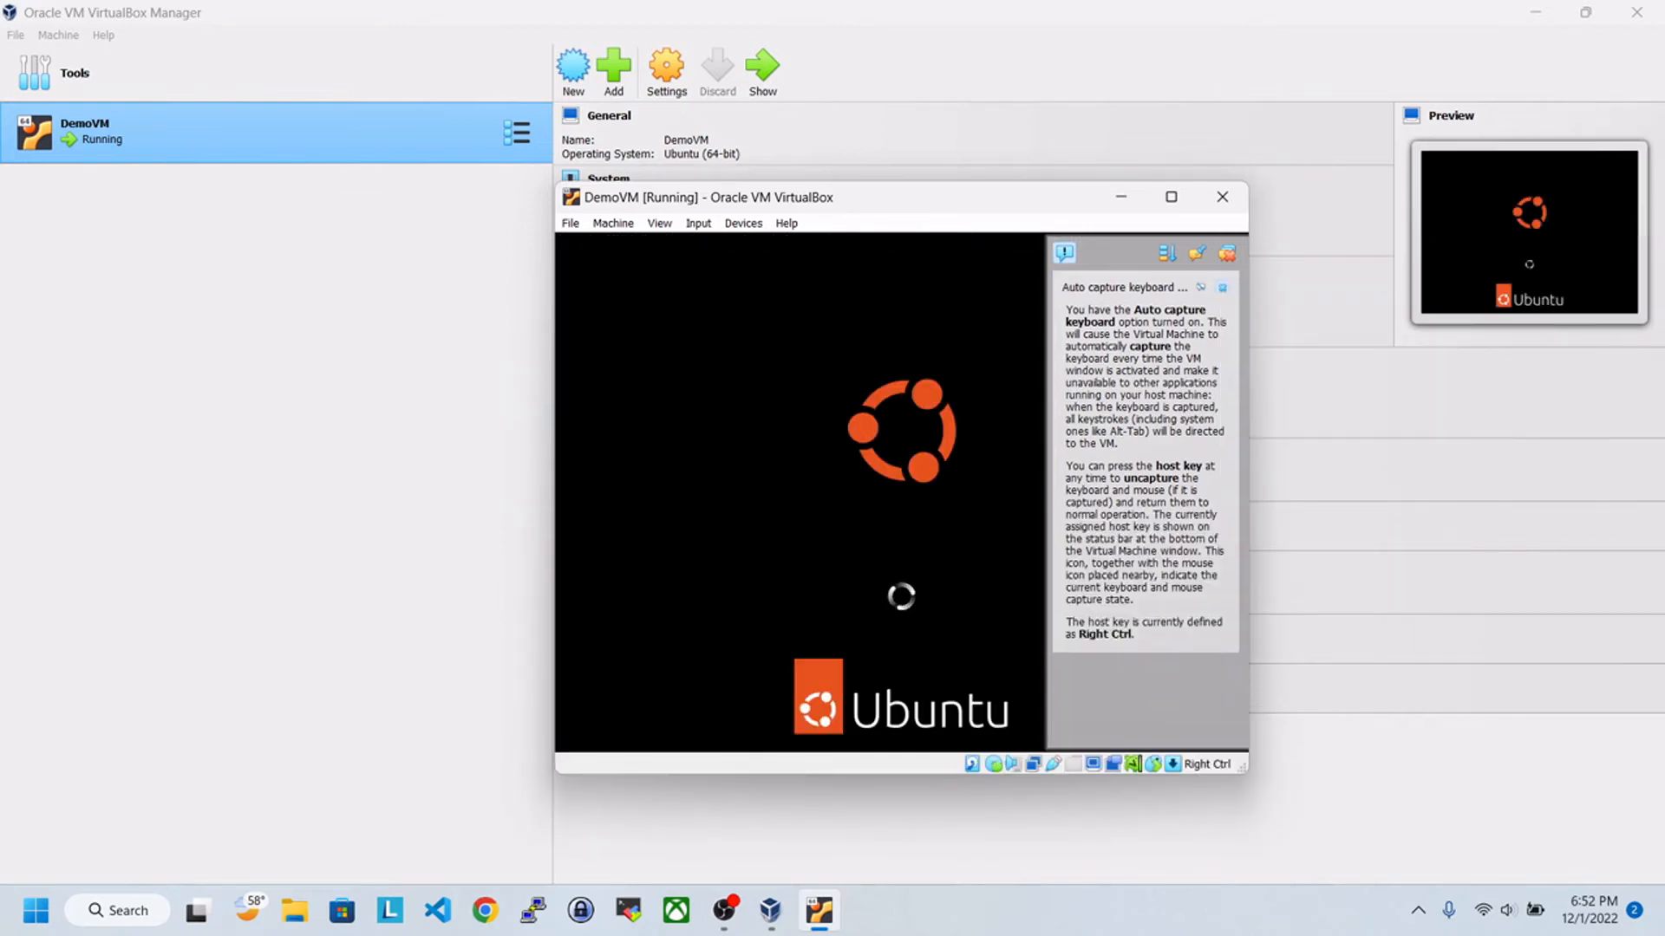
pyautogui.click(1222, 287)
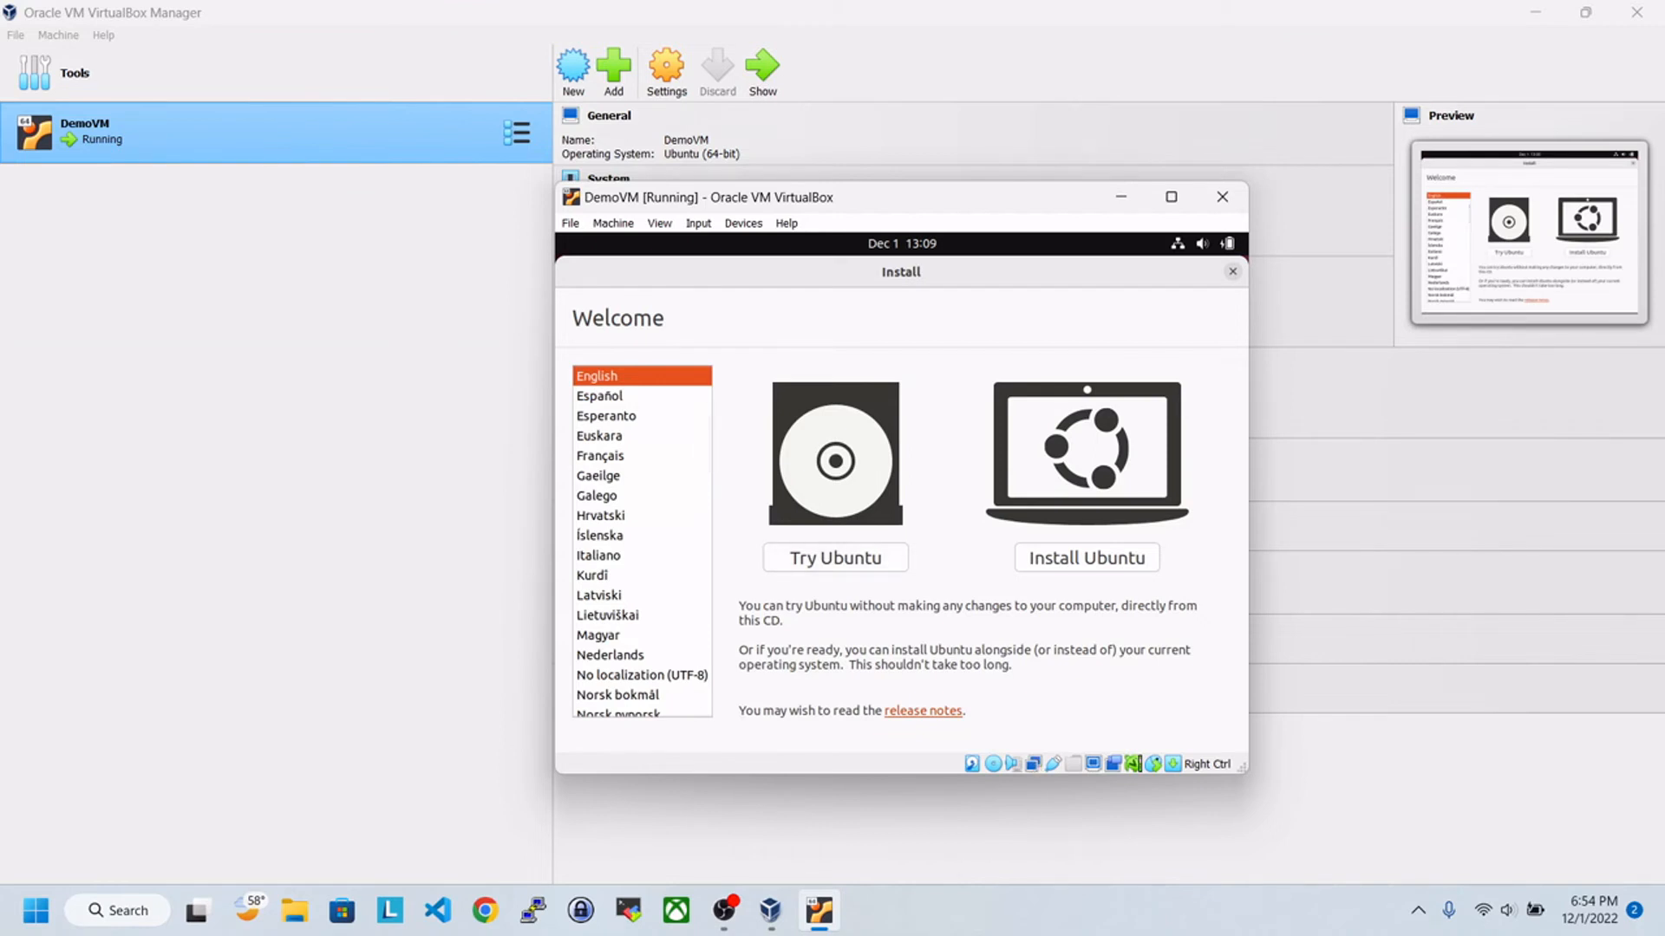
# Start the Ubuntu installation in English and accept the English (US) keyboard layout.
pyautogui.click(1087, 557)
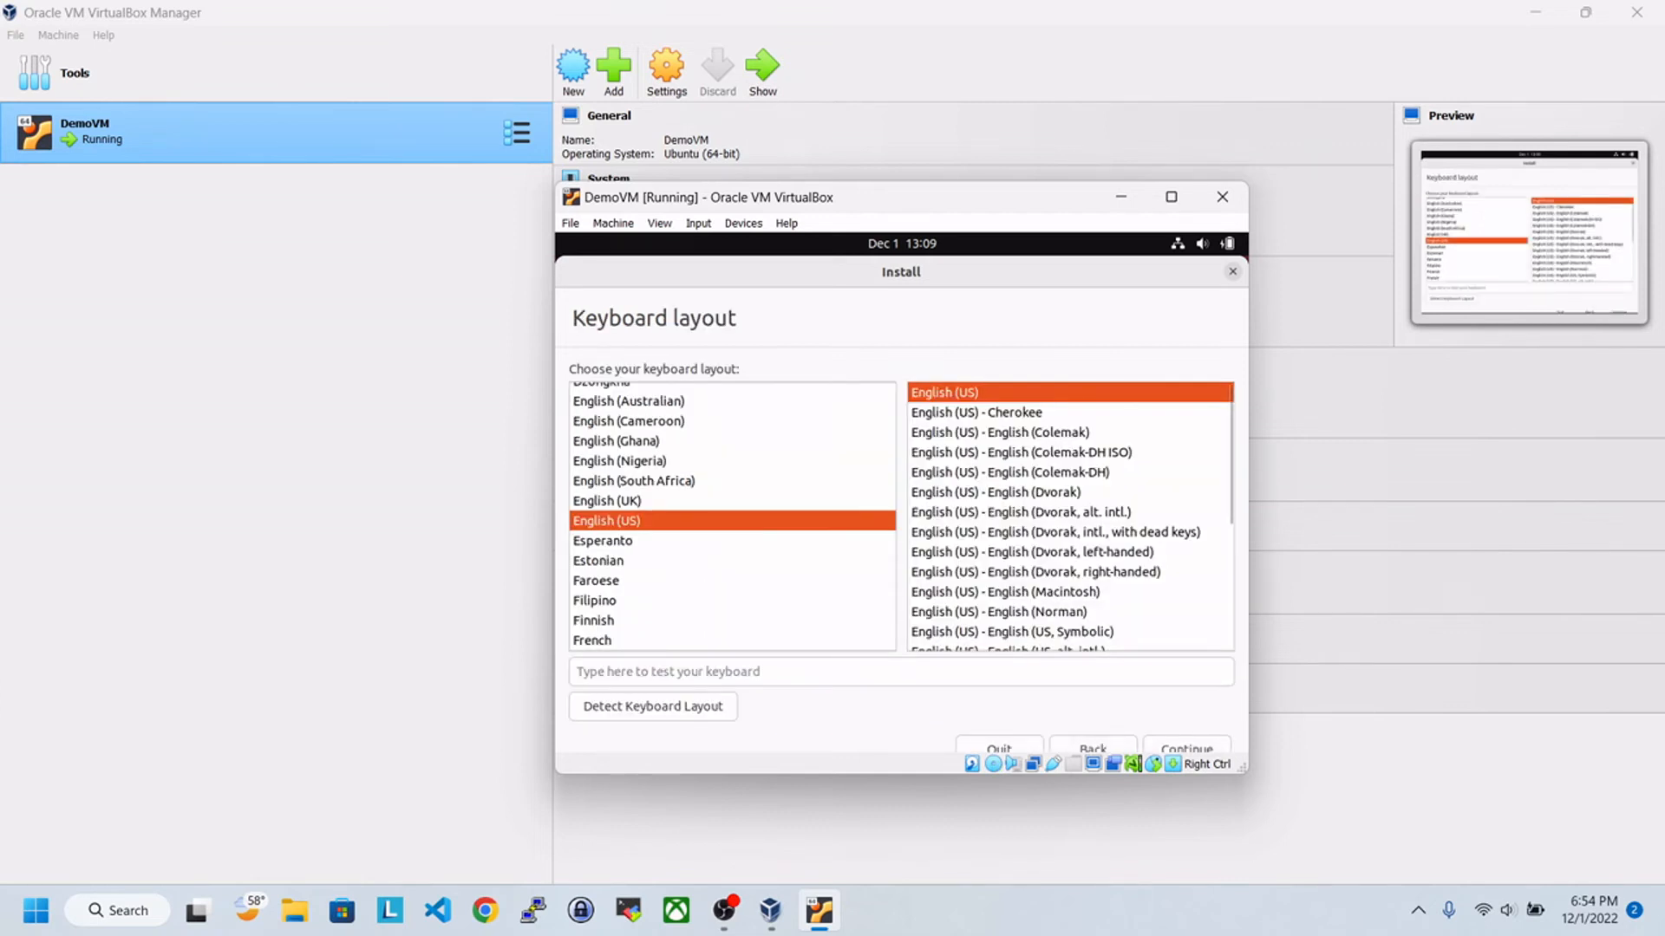
pyautogui.click(1186, 746)
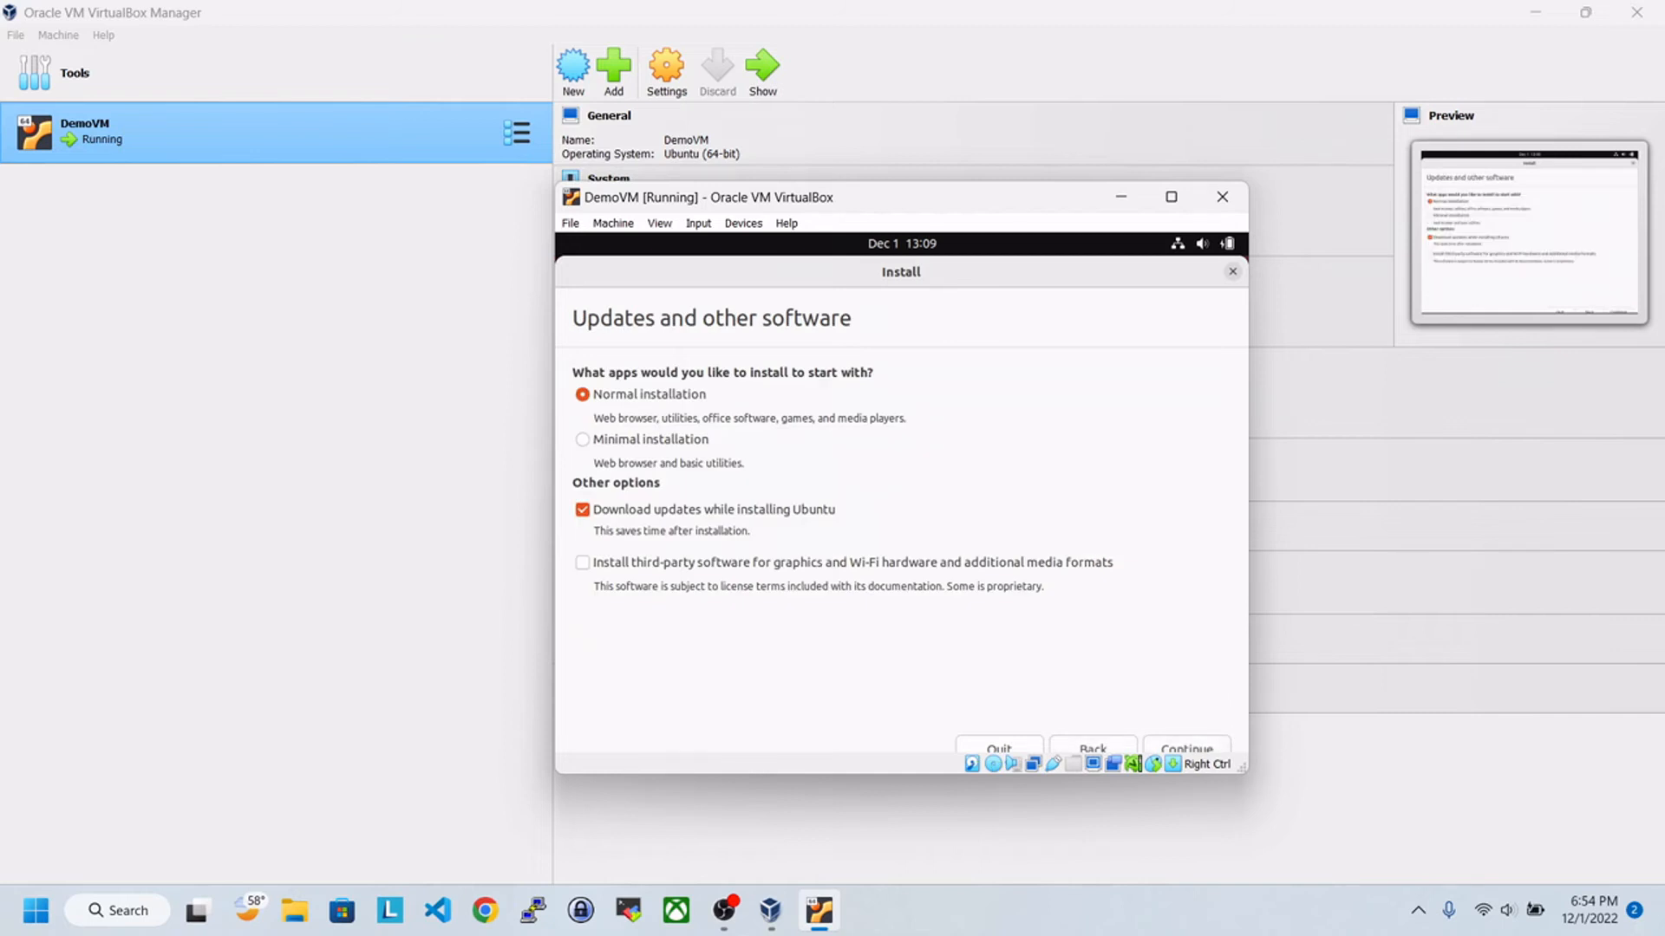
# Keep the normal installation, turn off downloading updates, enable third-party software for graphics and Wi-Fi hardware, and continue.
pyautogui.click(583, 510)
pyautogui.click(583, 563)
pyautogui.press('Return')
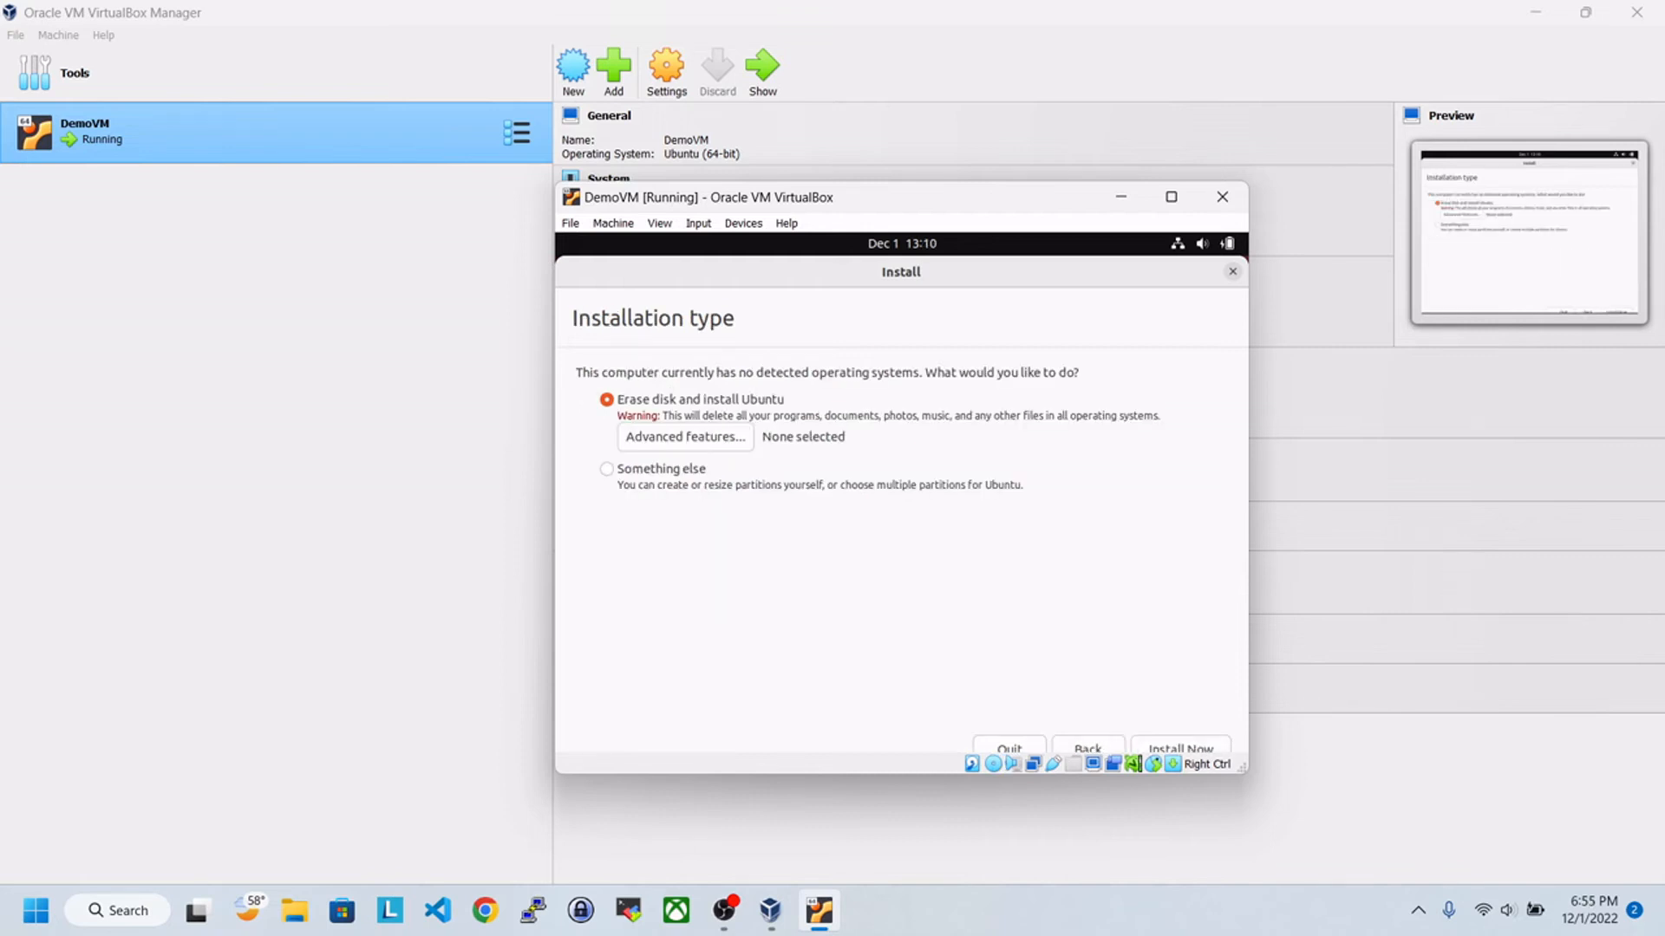
# Choose "Something else" as the installation type and create a new empty partition table on /dev/sda.
pyautogui.press('Down')
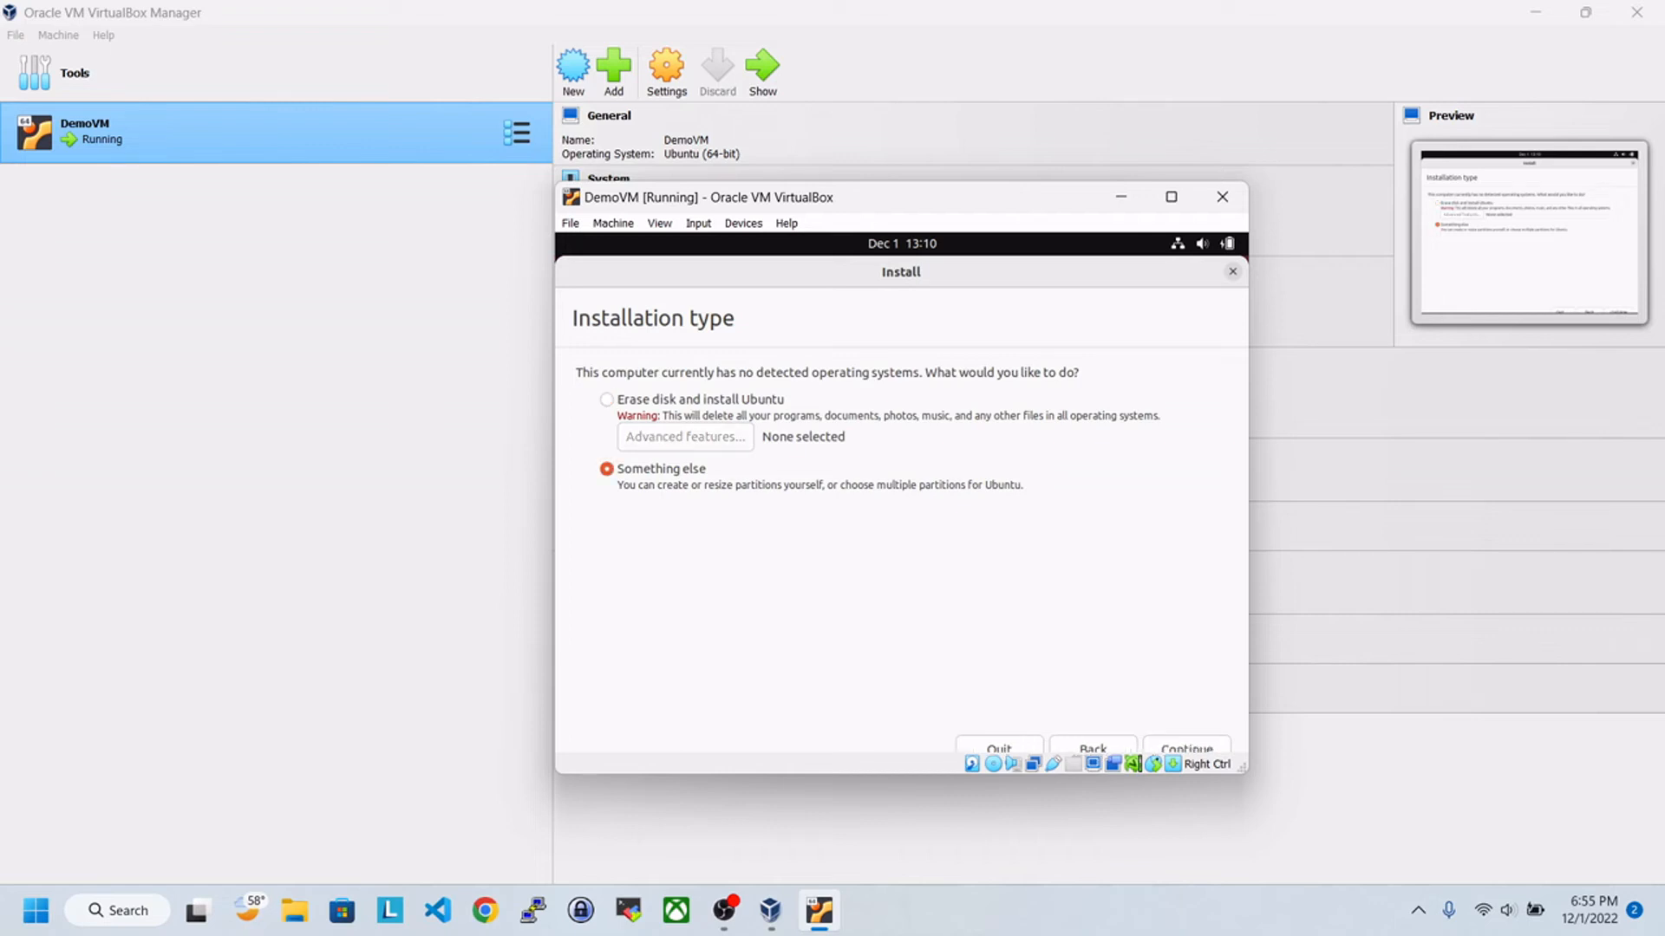
pyautogui.press('Return')
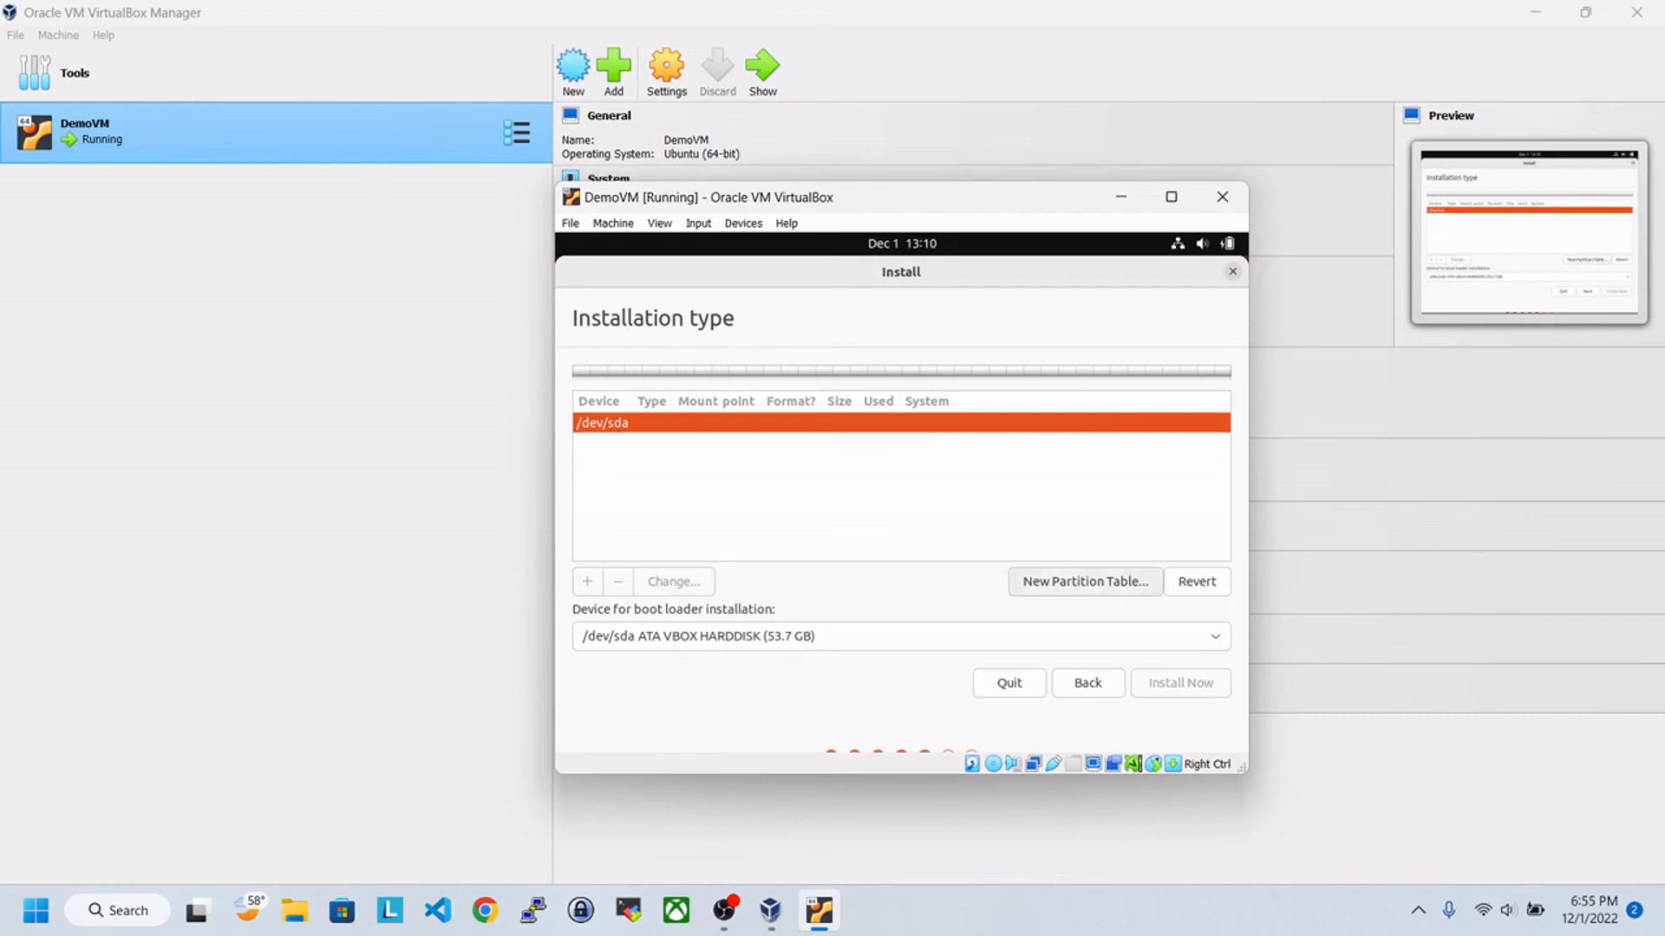
pyautogui.click(1018, 582)
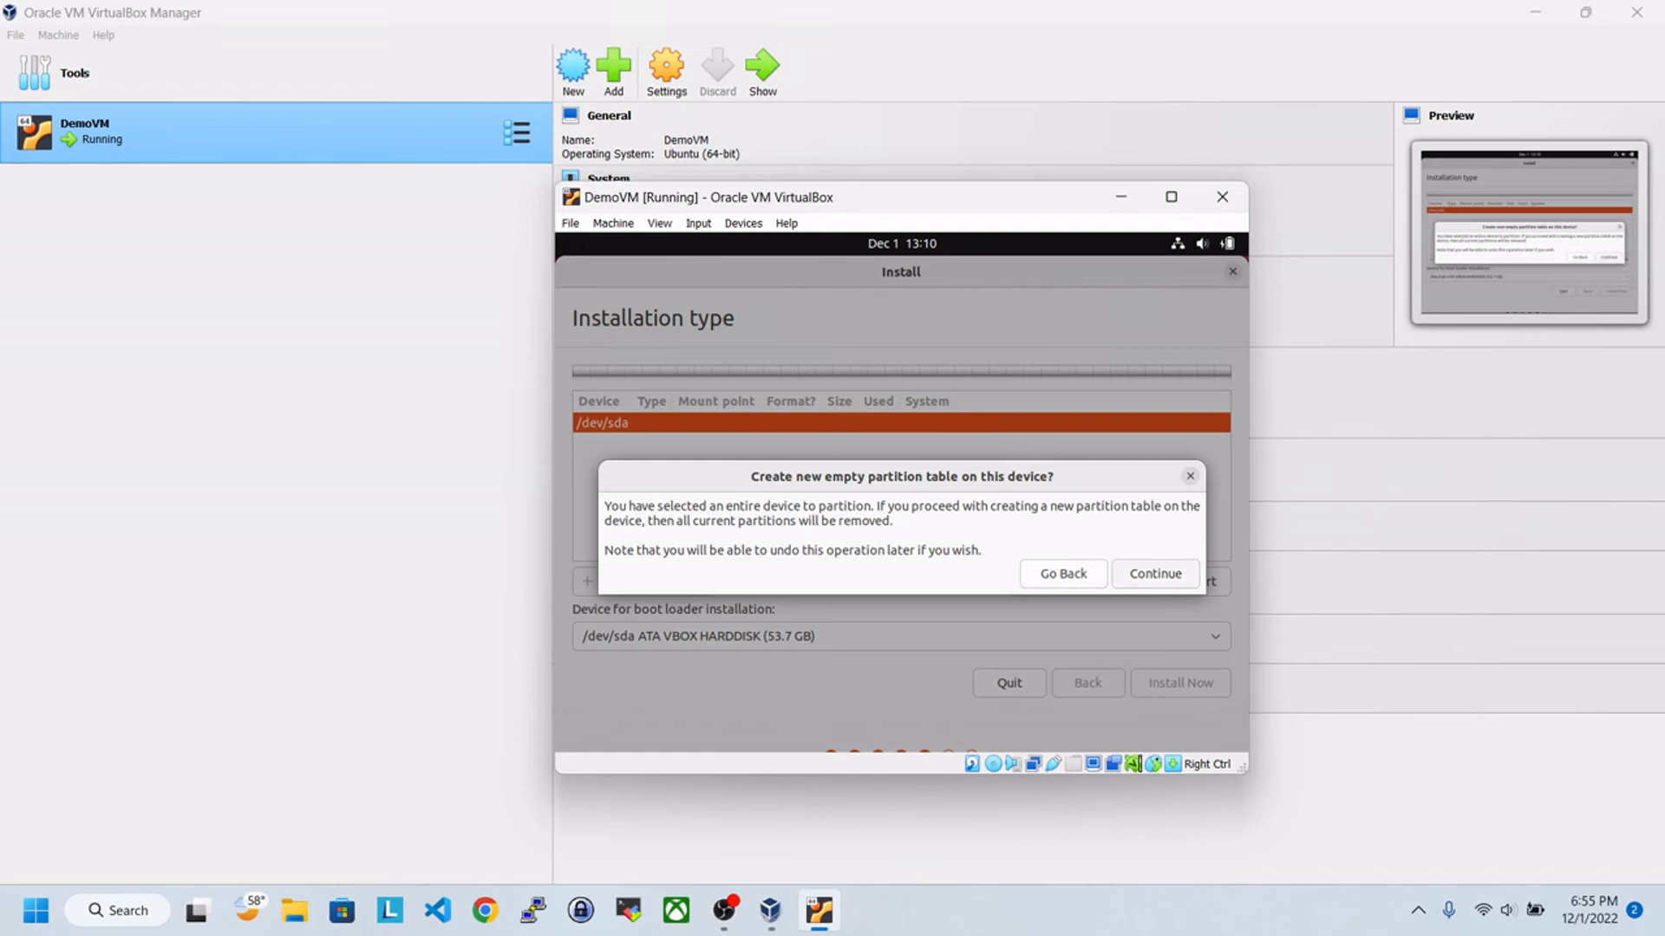
pyautogui.click(1155, 574)
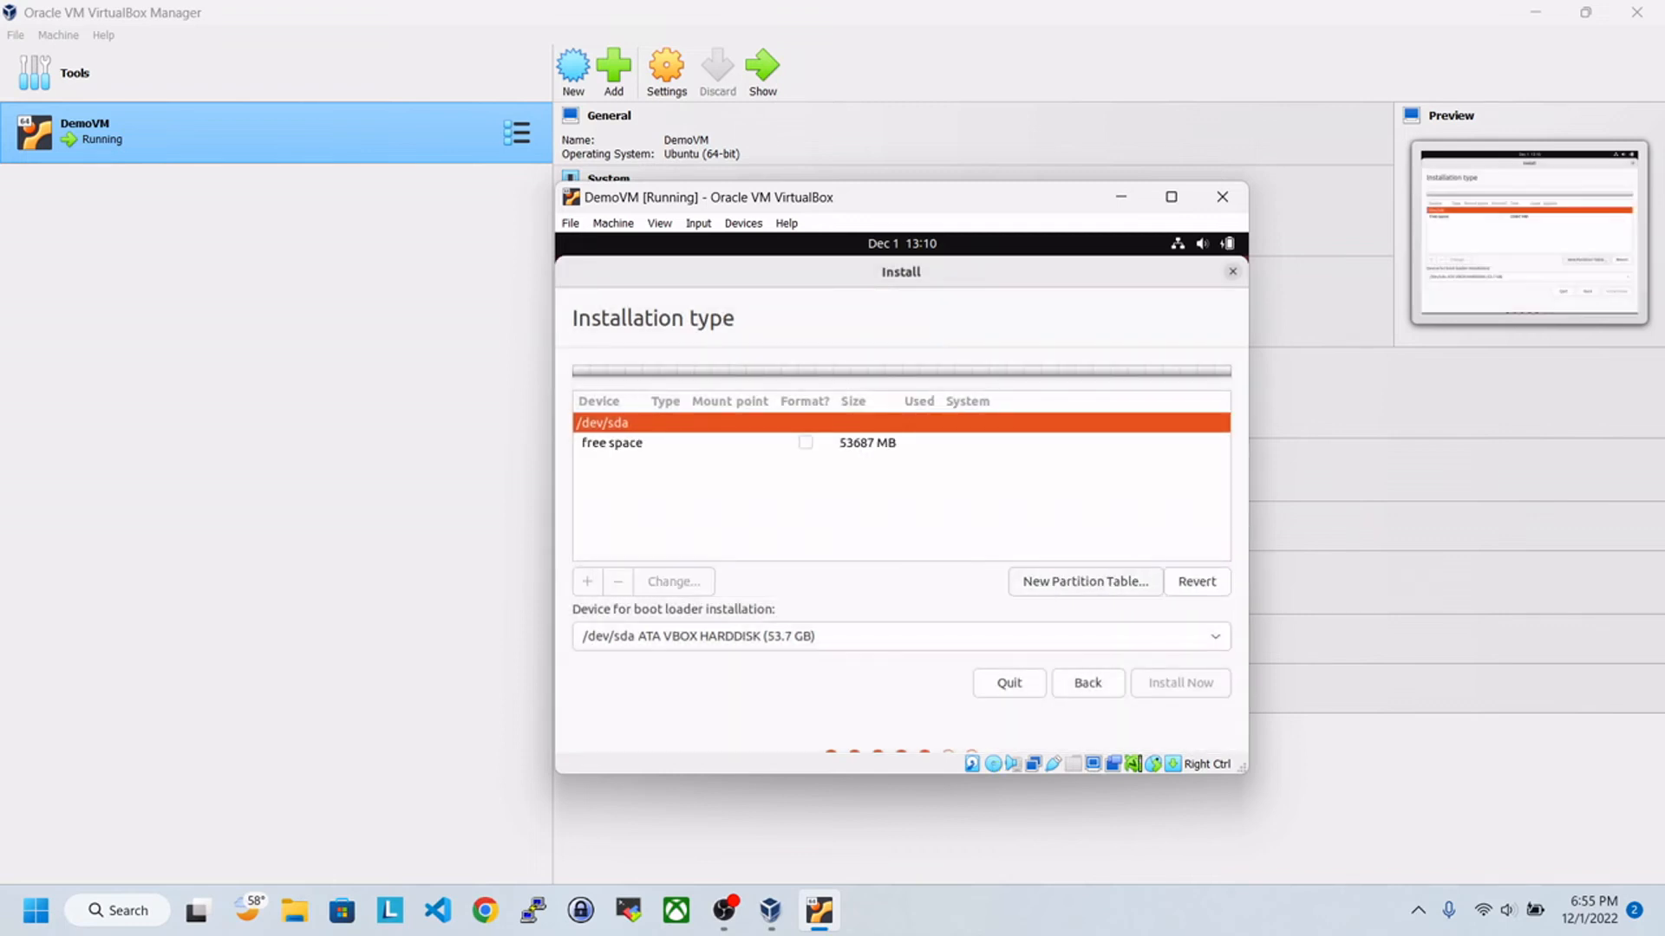
# Create a 15000 MB primary partition in the free space, using the Ext4 journaling file system and mount point /.
pyautogui.click(612, 443)
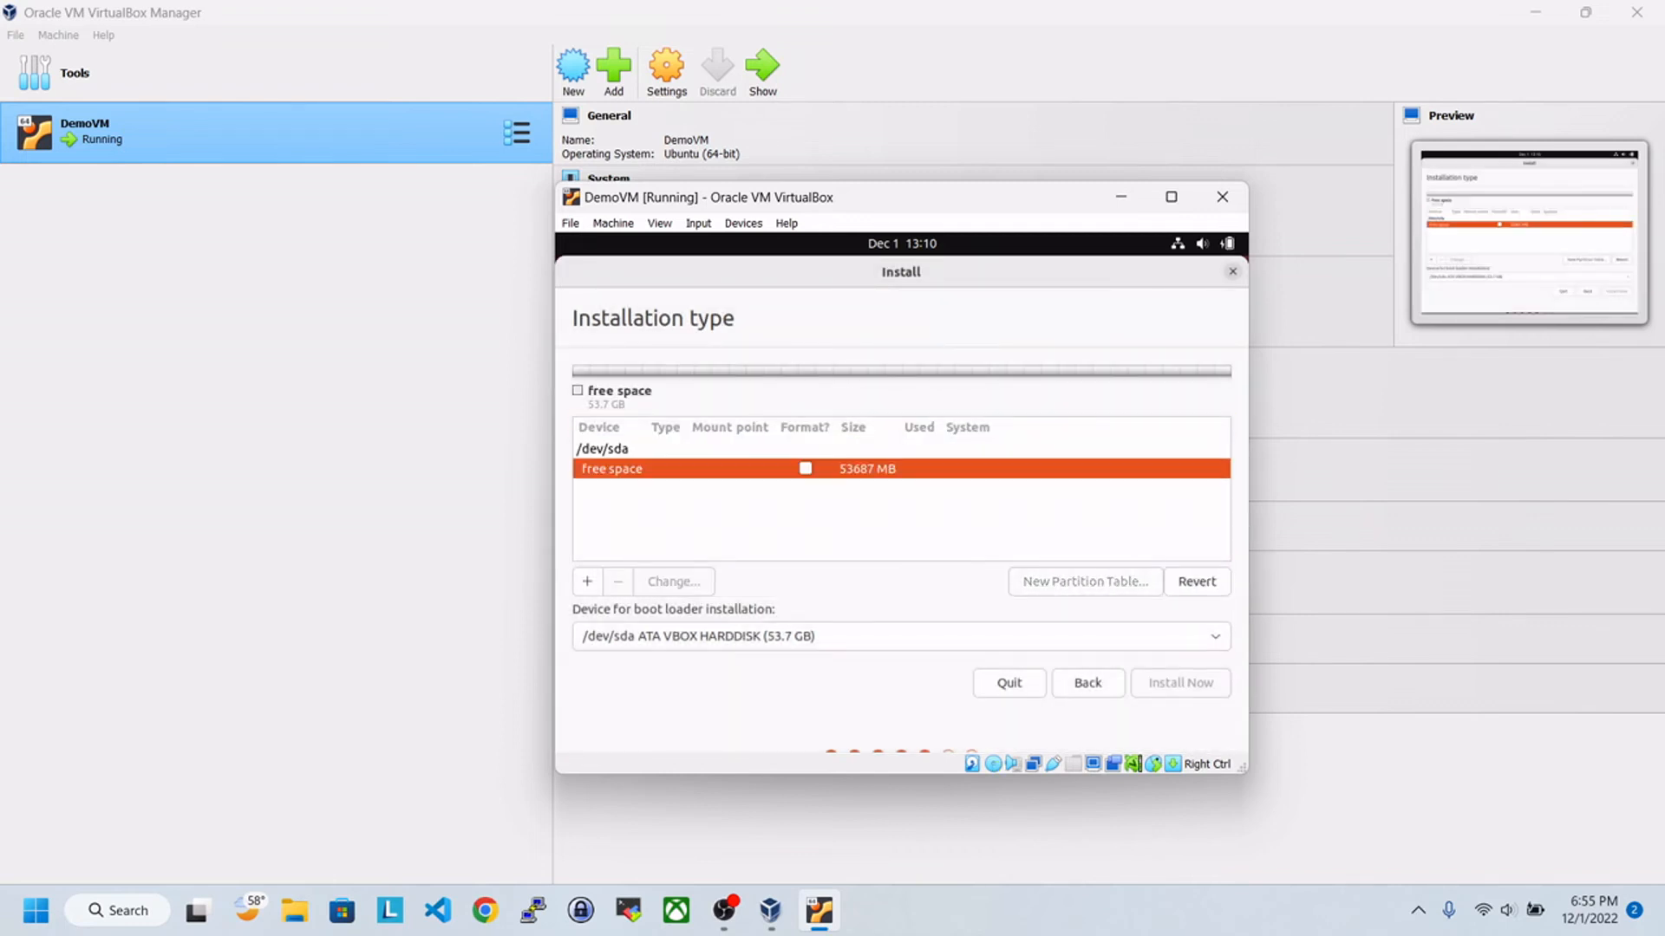
pyautogui.click(586, 581)
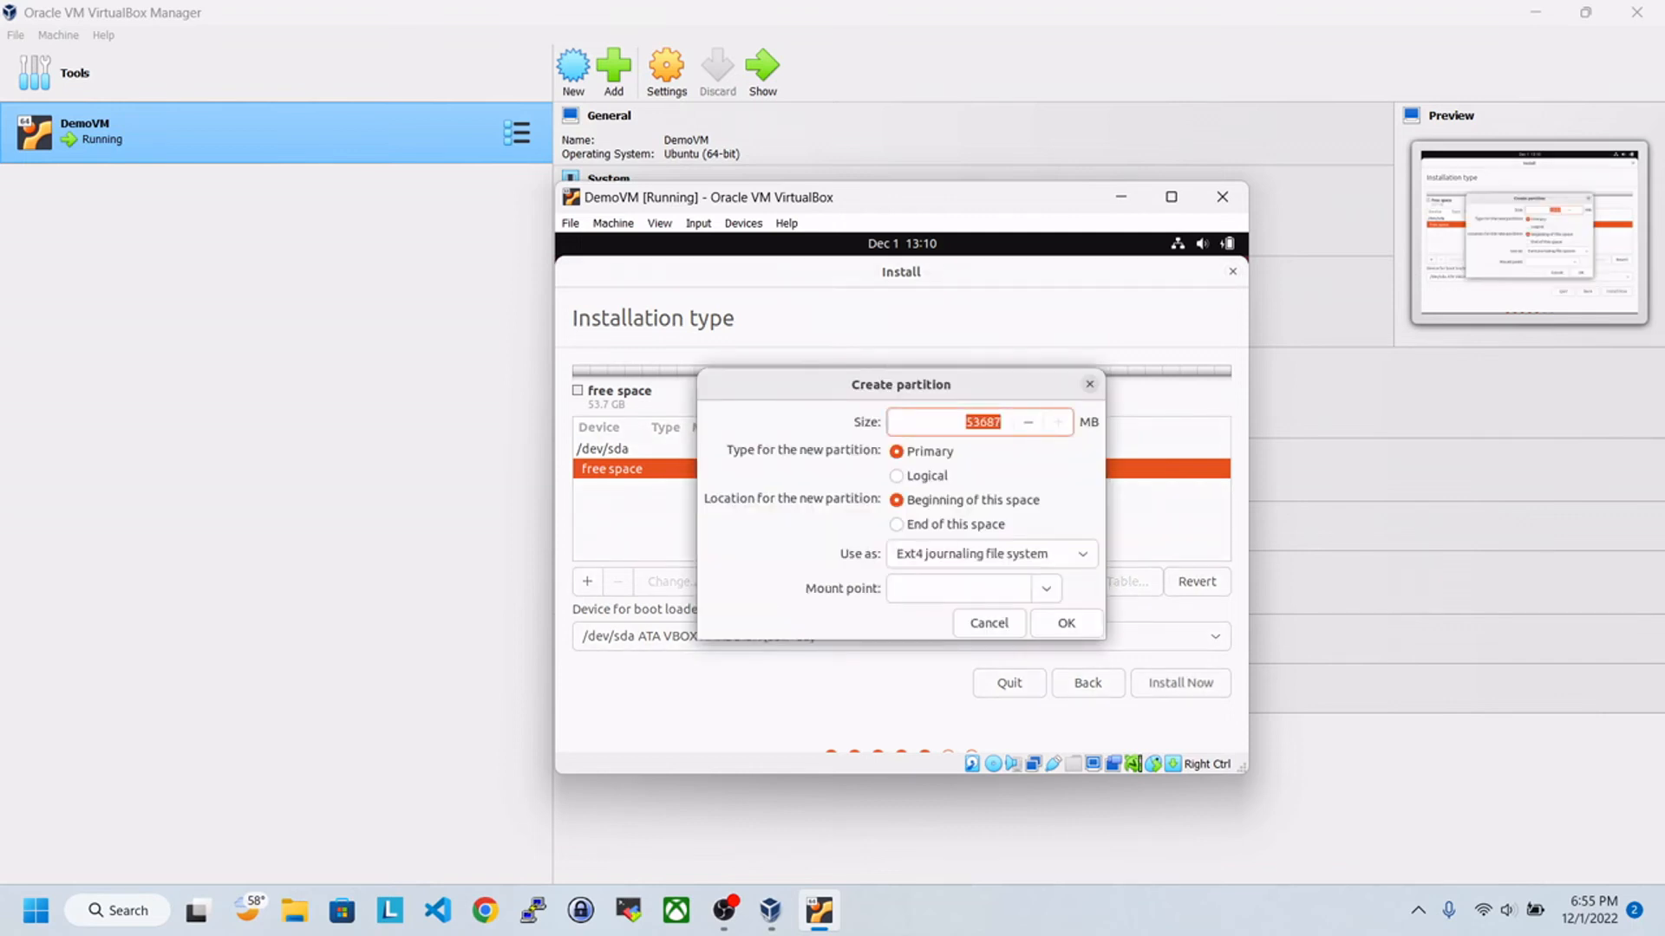
pyautogui.press('BackSpace')
pyautogui.write('15000')
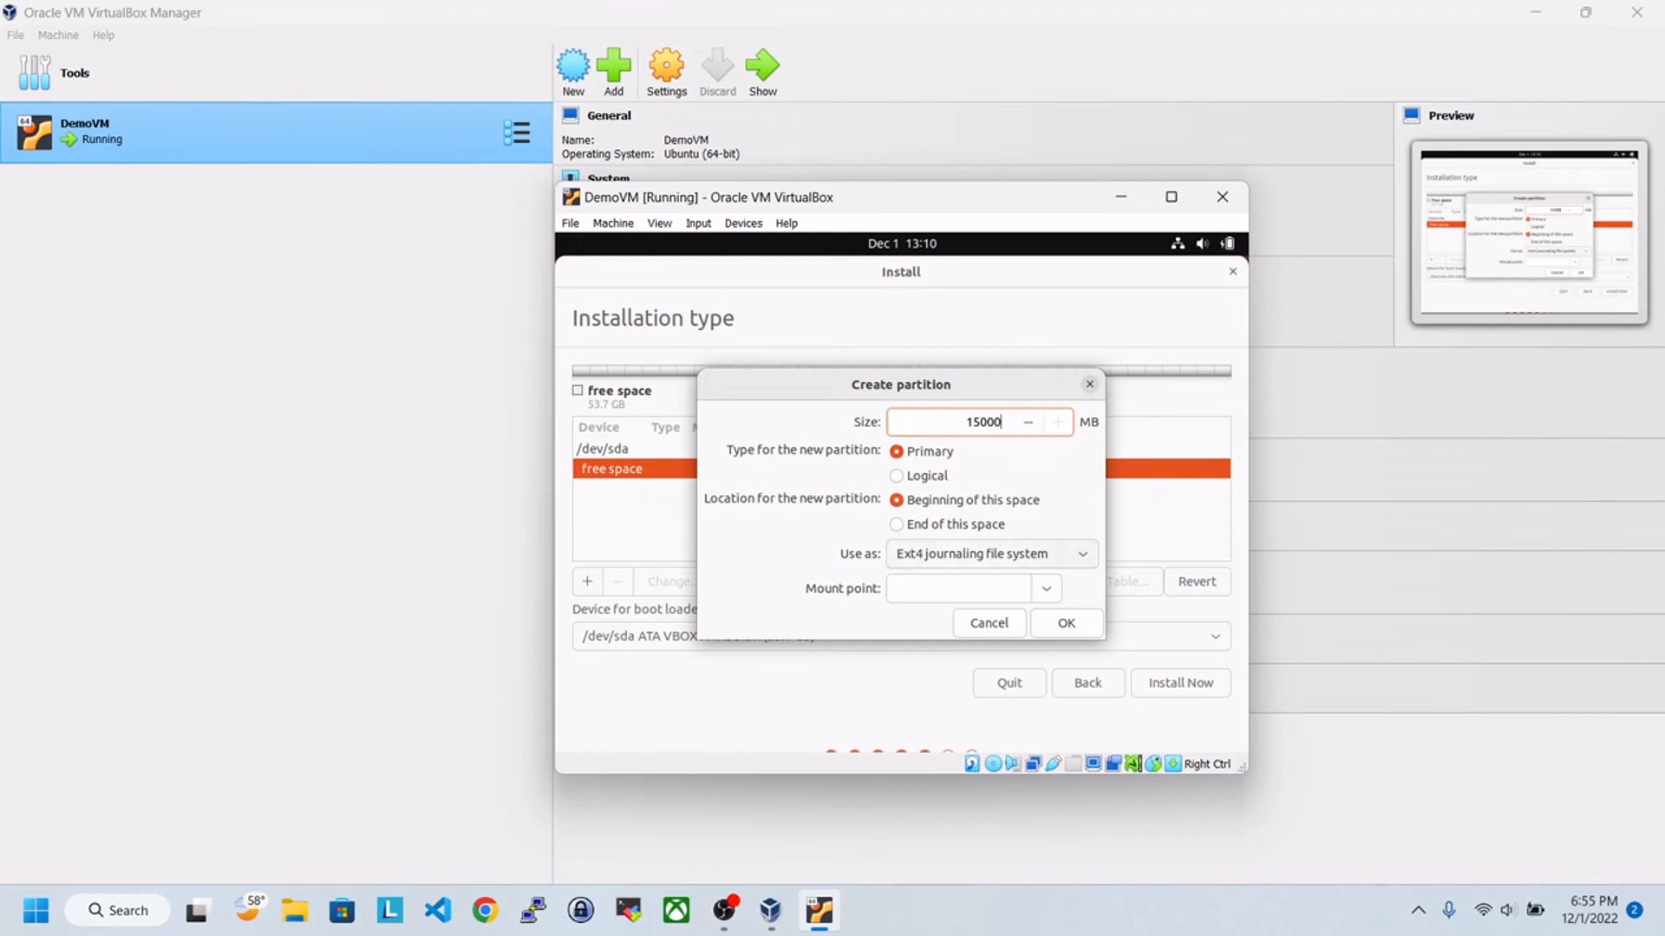
pyautogui.click(992, 554)
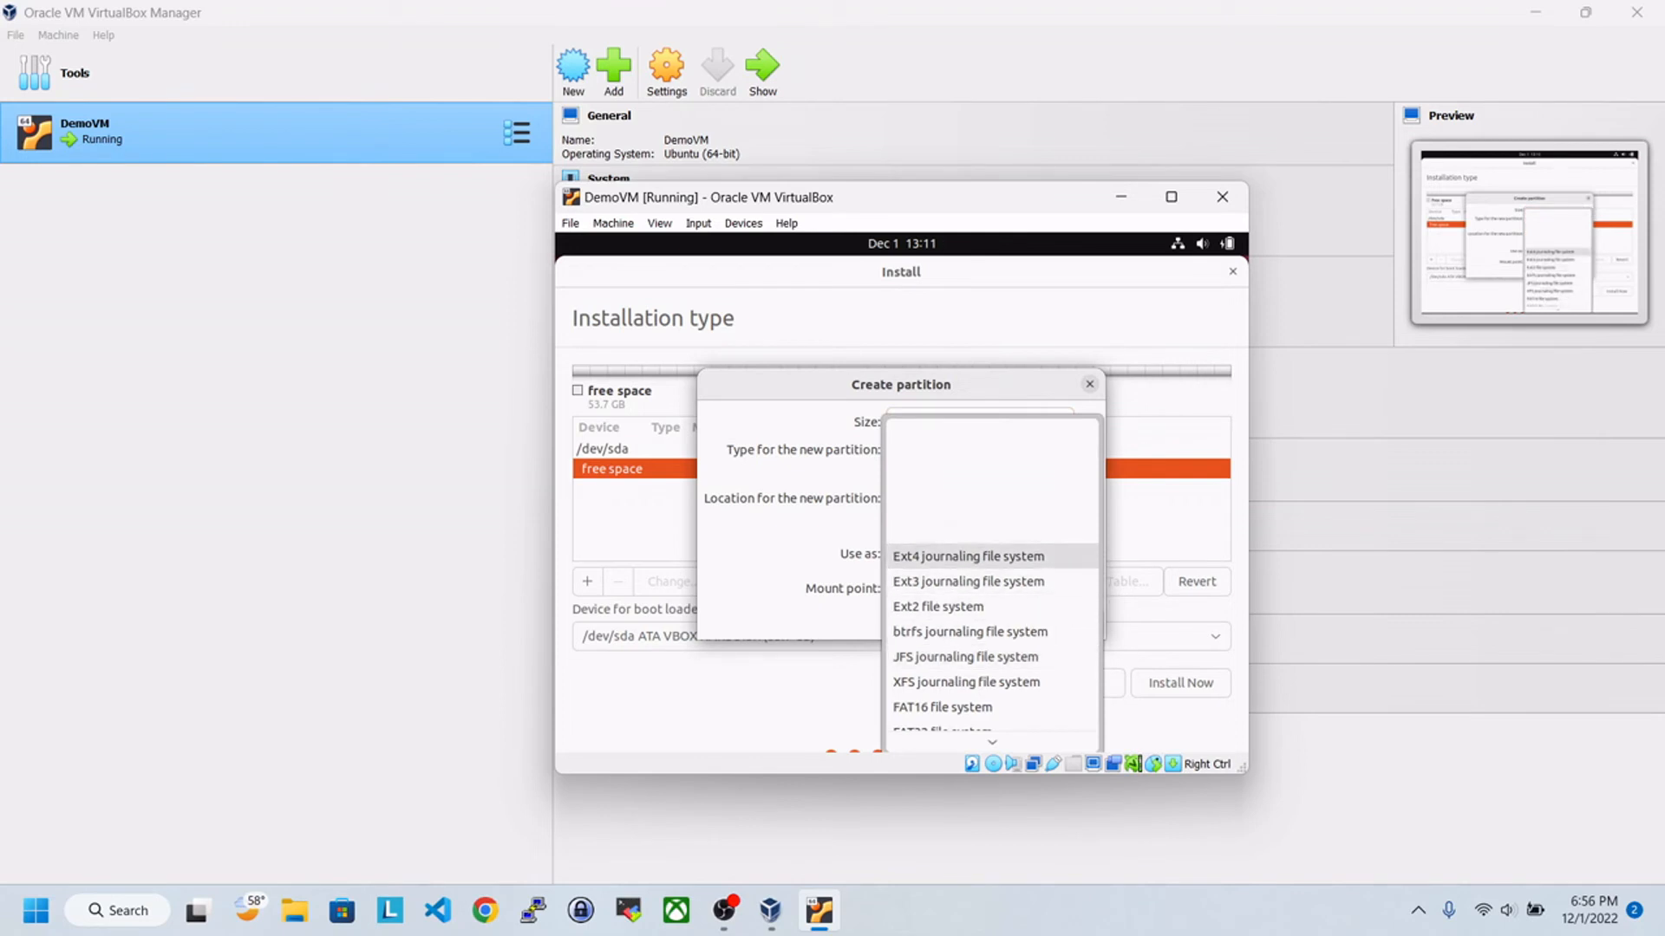
pyautogui.click(992, 556)
pyautogui.press('Tab')
pyautogui.write('/root')
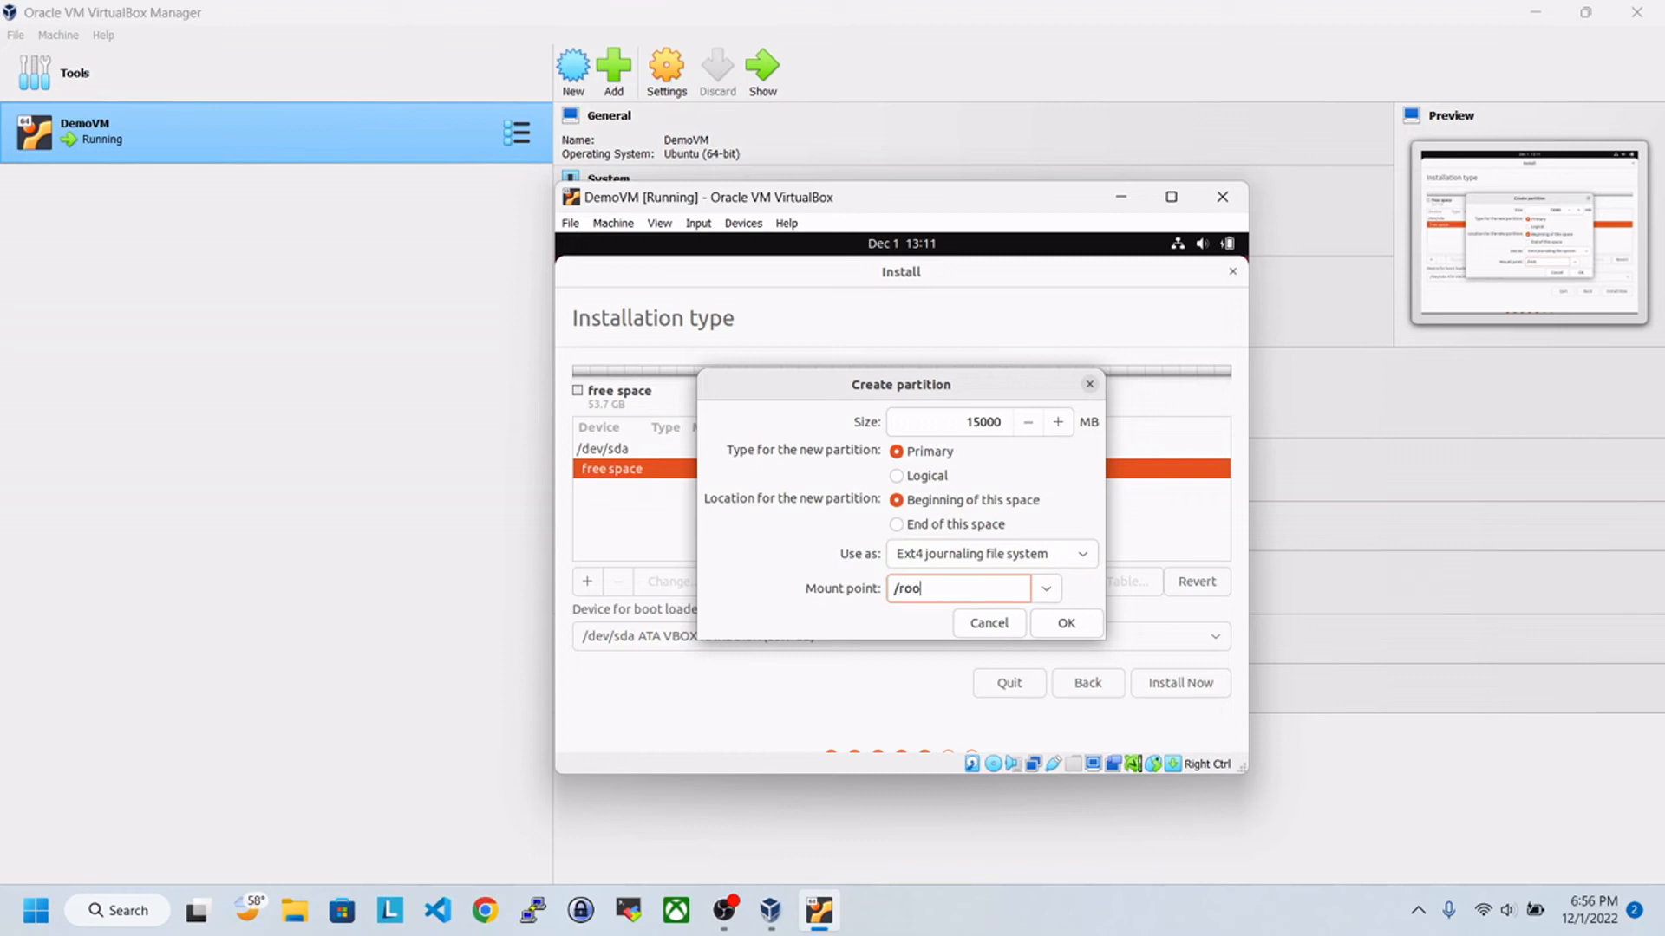
pyautogui.press('BackSpace')
pyautogui.press('BackSpace')
pyautogui.press('BackSpace')
pyautogui.press('BackSpace')
pyautogui.press('Return')
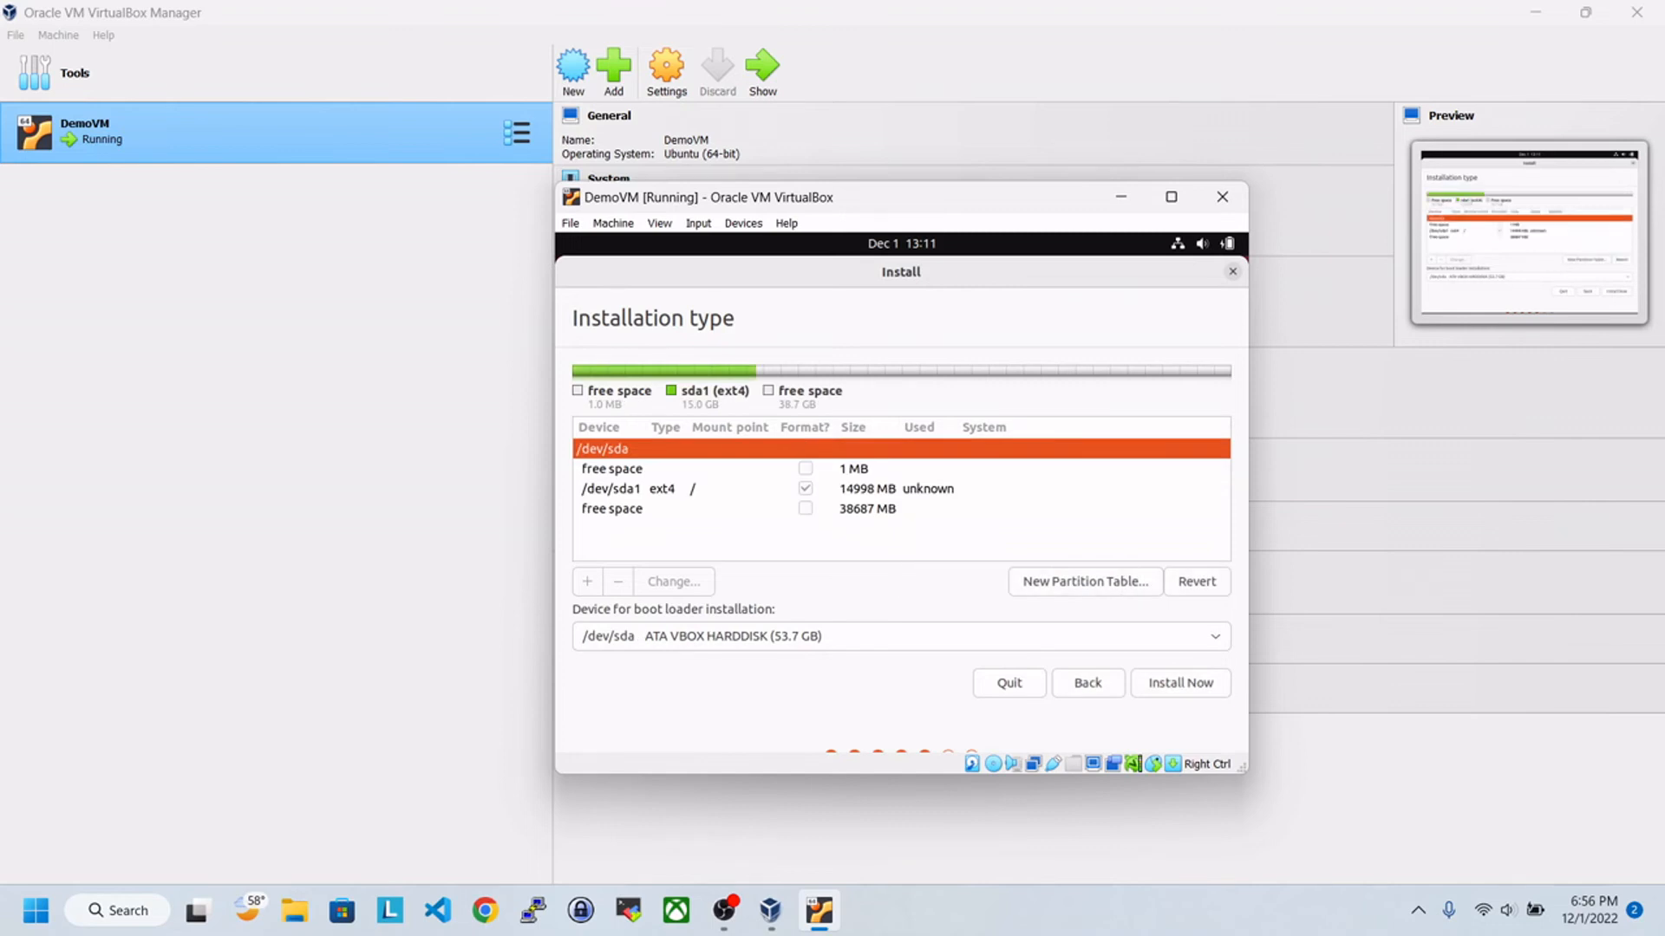
# Create a 5120 MB primary Ext4 partition in the remaining free space with mount point /workspace.
pyautogui.click(612, 509)
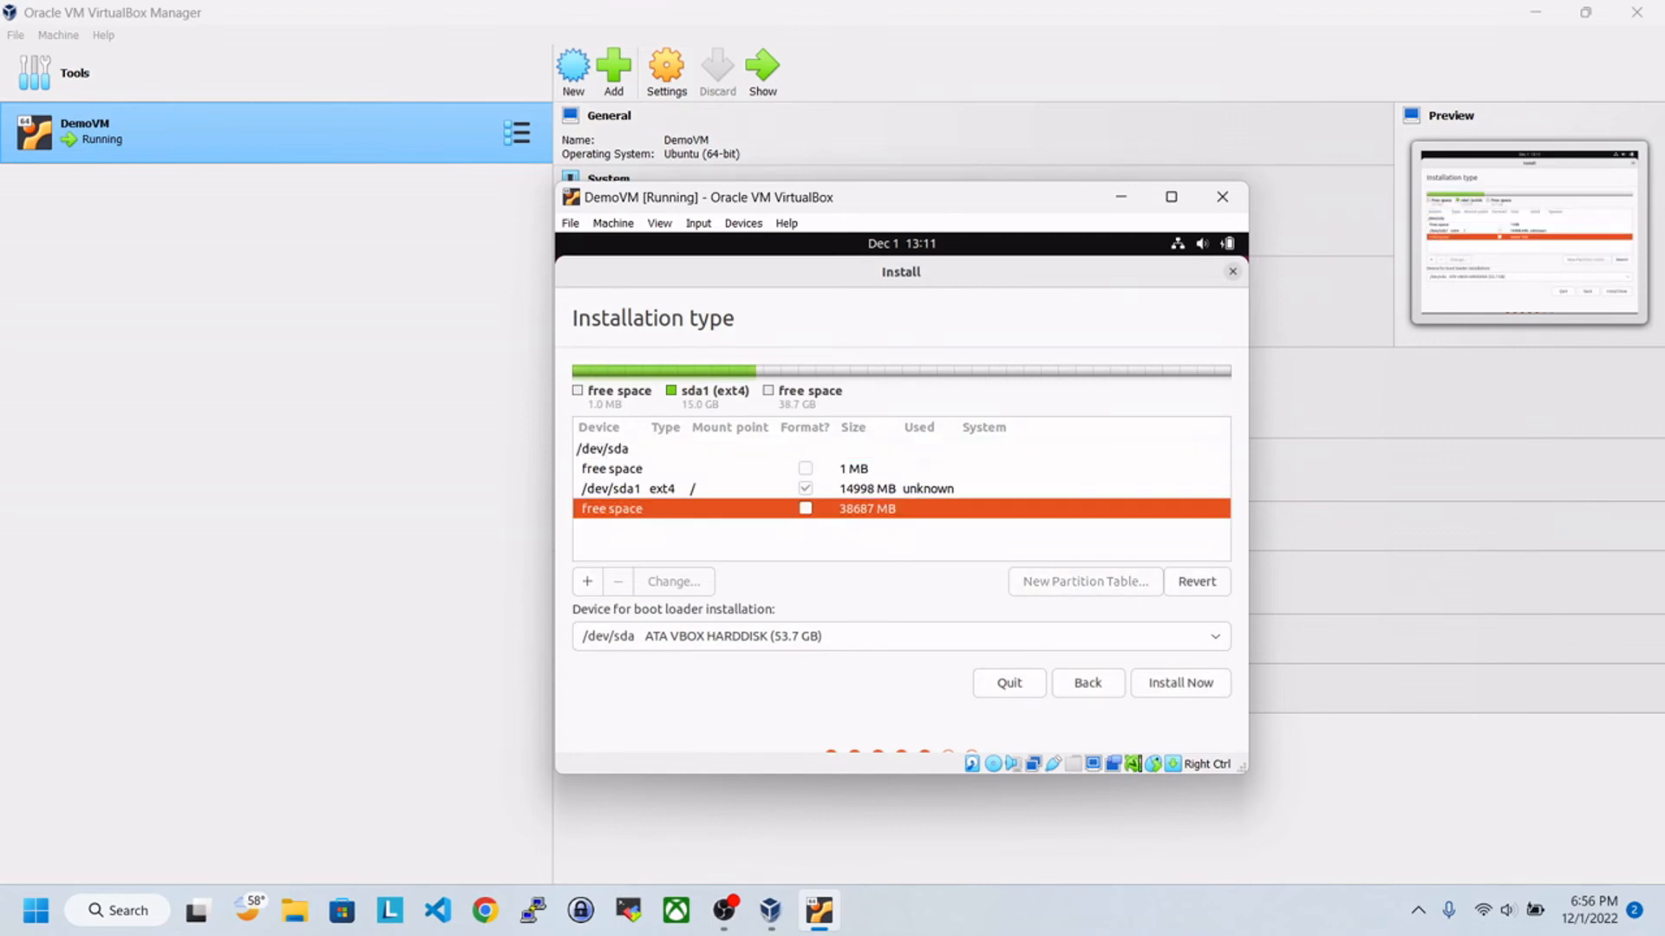
pyautogui.click(587, 580)
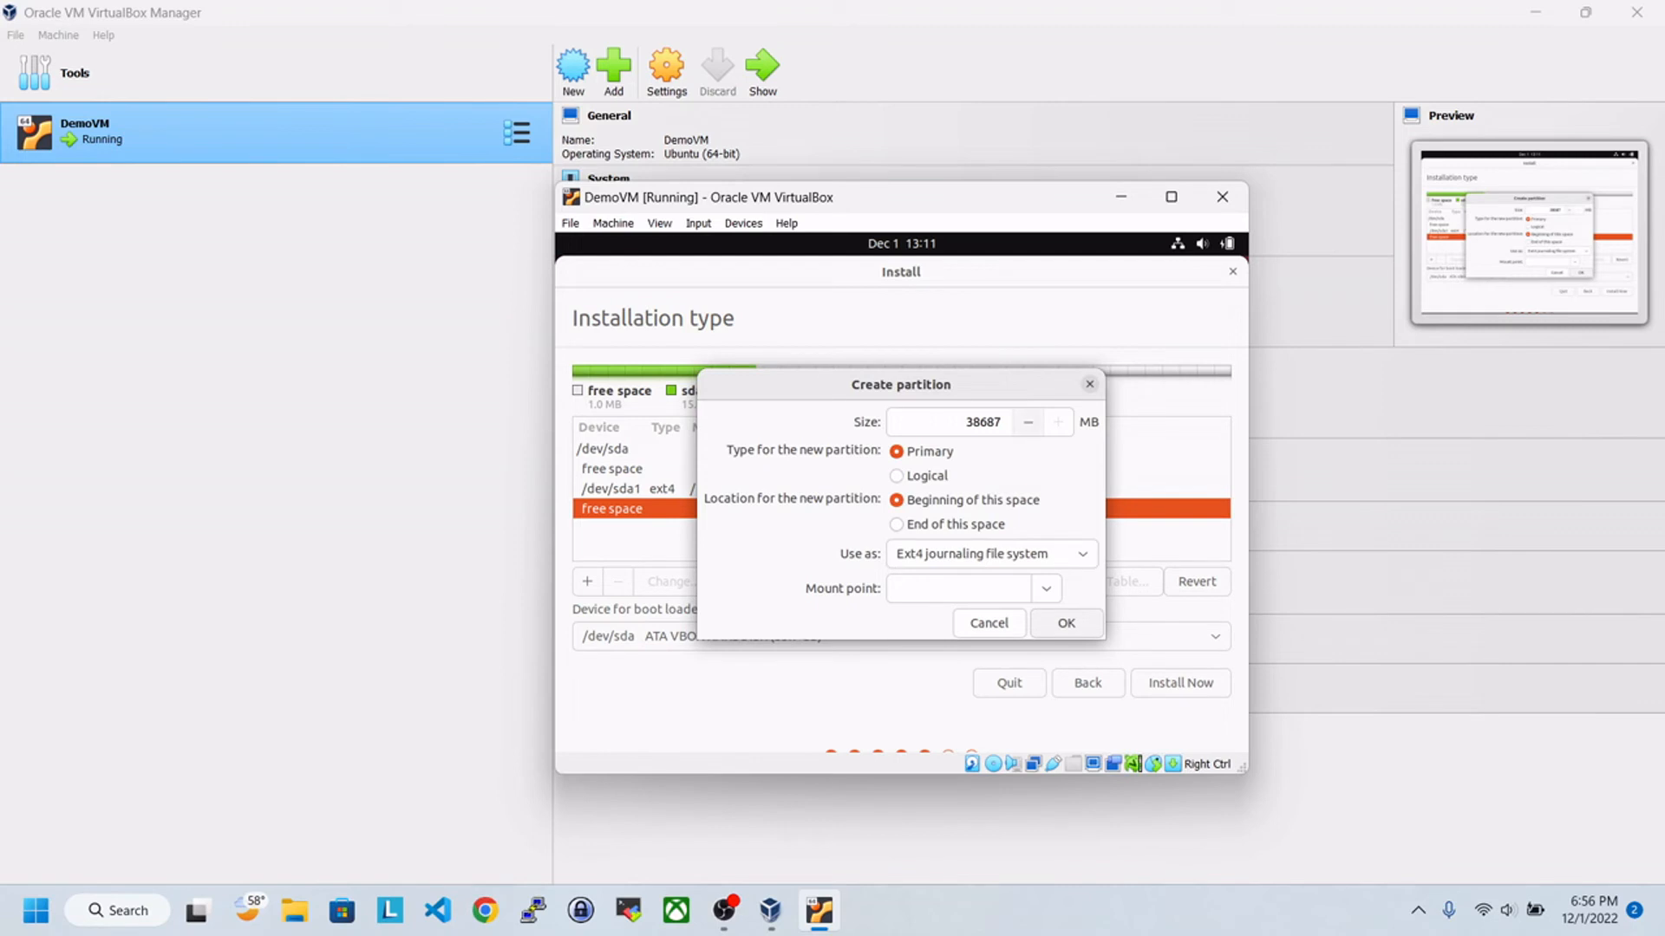
pyautogui.click(1002, 422)
pyautogui.press('BackSpace')
pyautogui.press('BackSpace')
pyautogui.press('BackSpace')
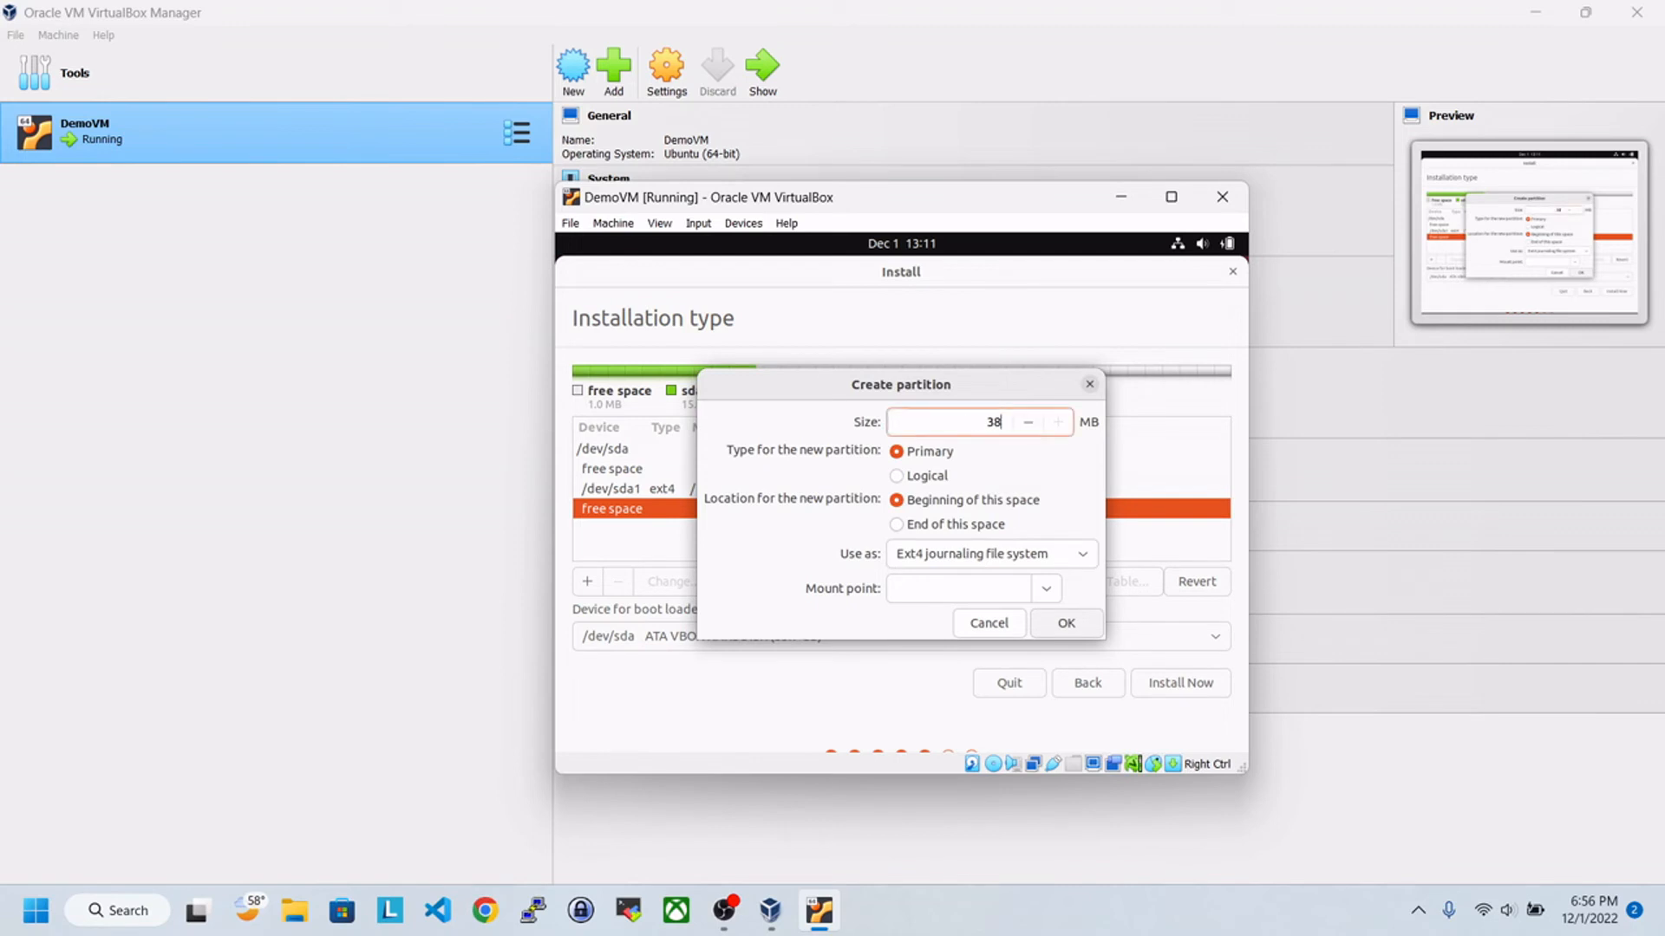
pyautogui.press('BackSpace')
pyautogui.write('5120')
pyautogui.click(958, 589)
pyautogui.write('/')
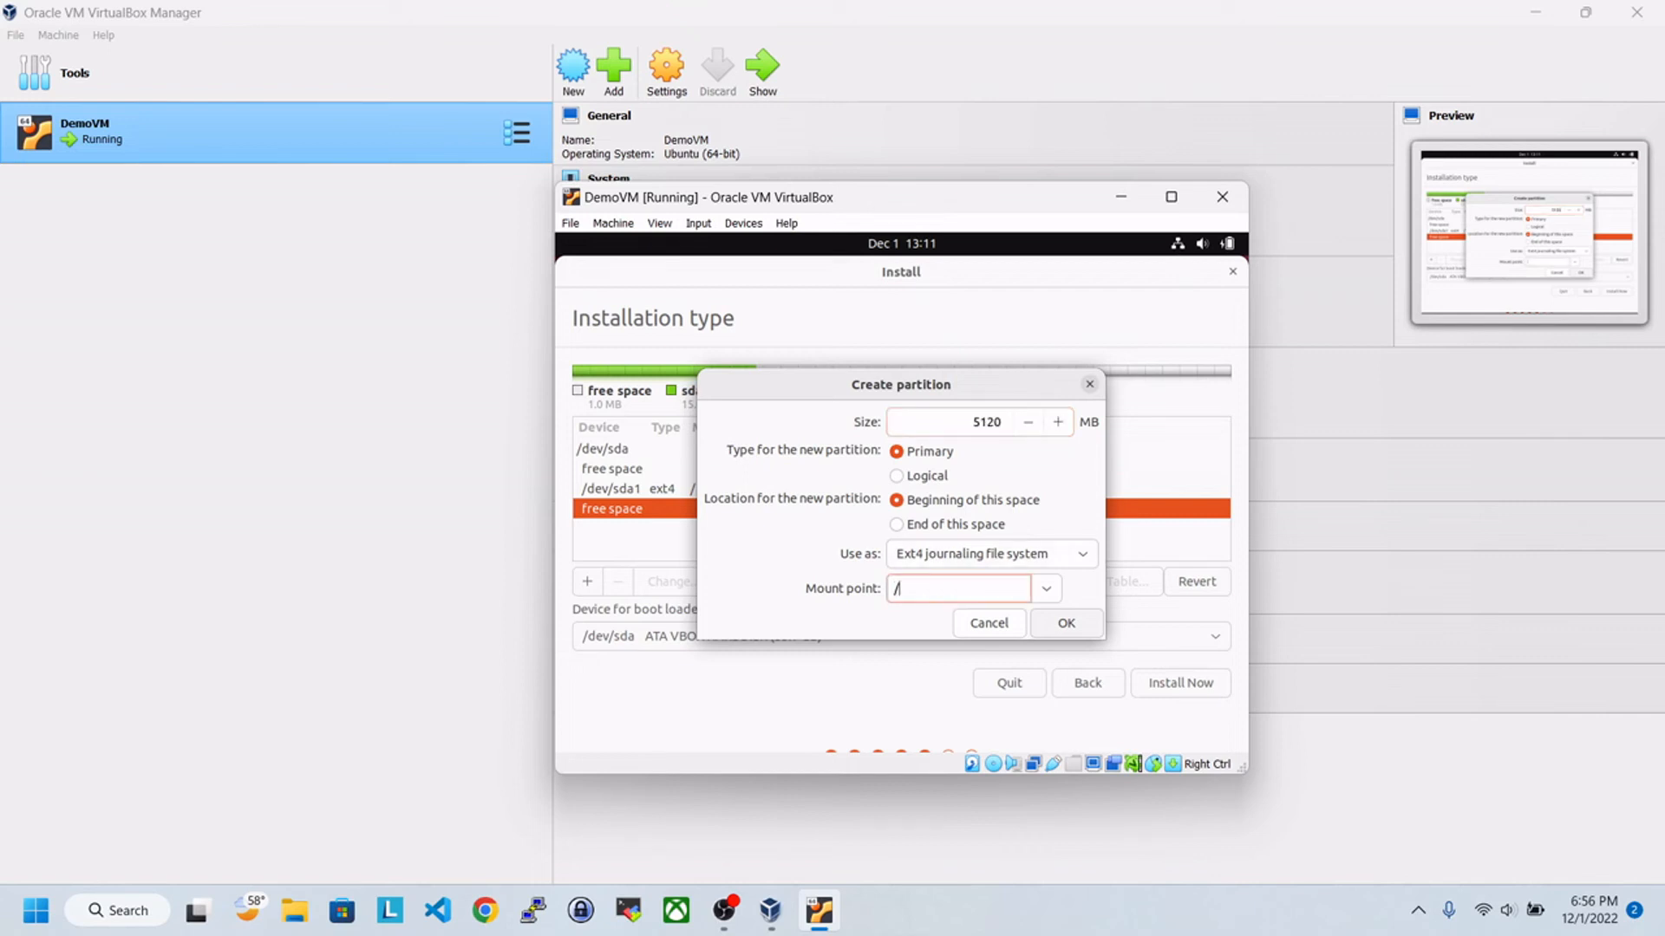
pyautogui.write('workspace')
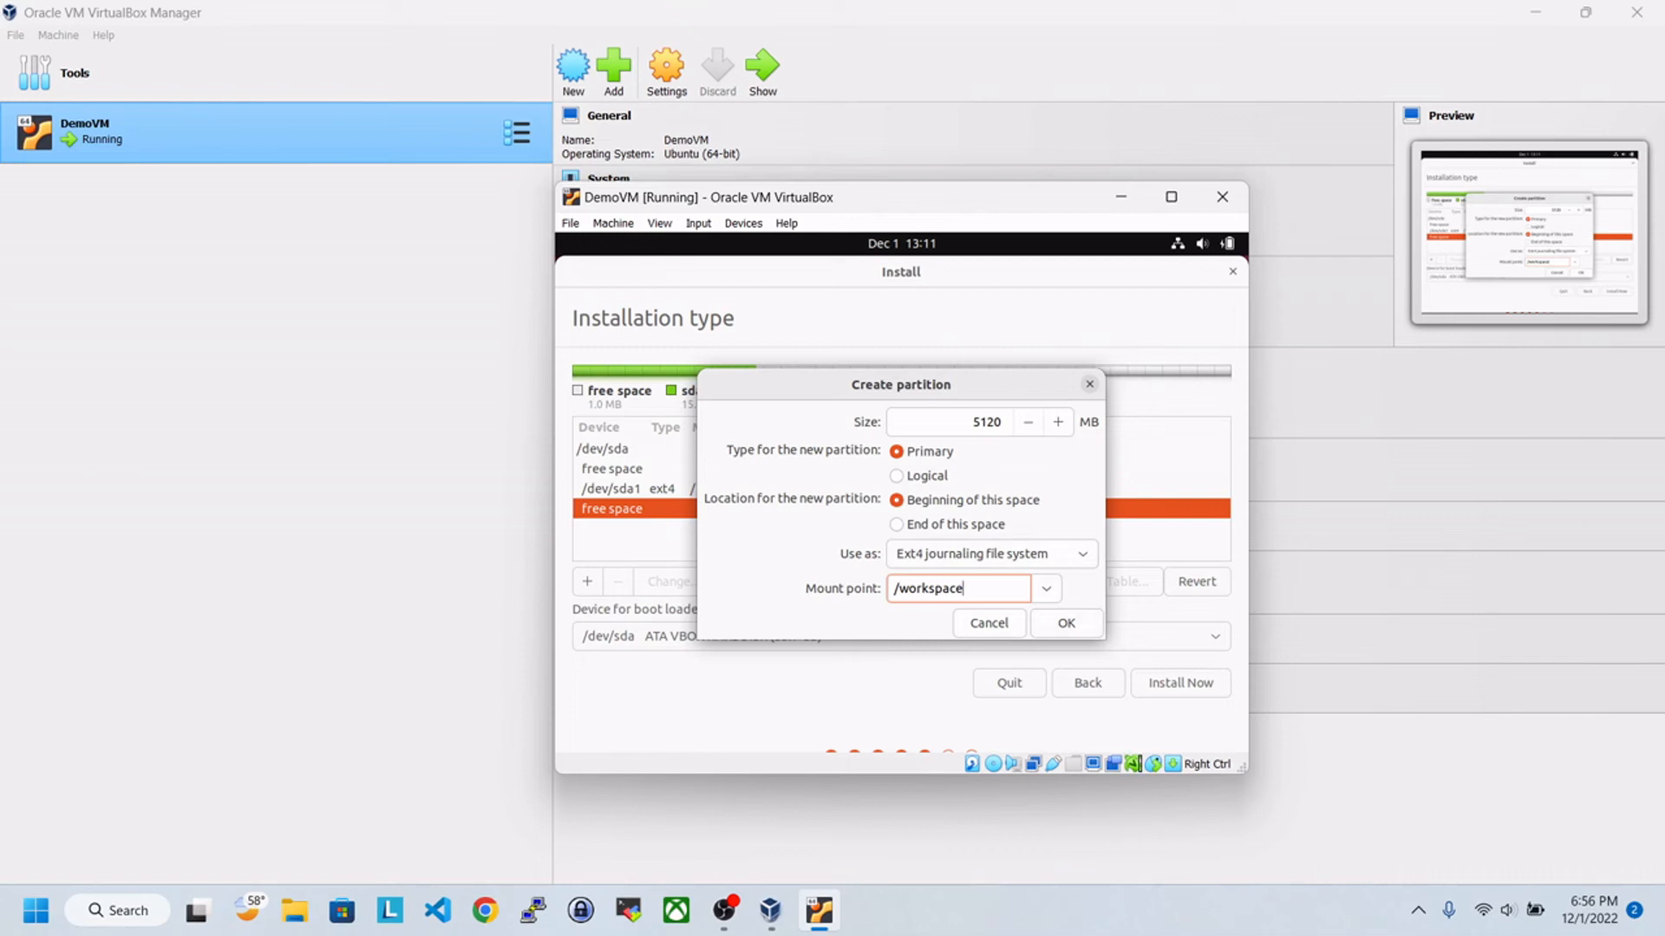
pyautogui.press('Return')
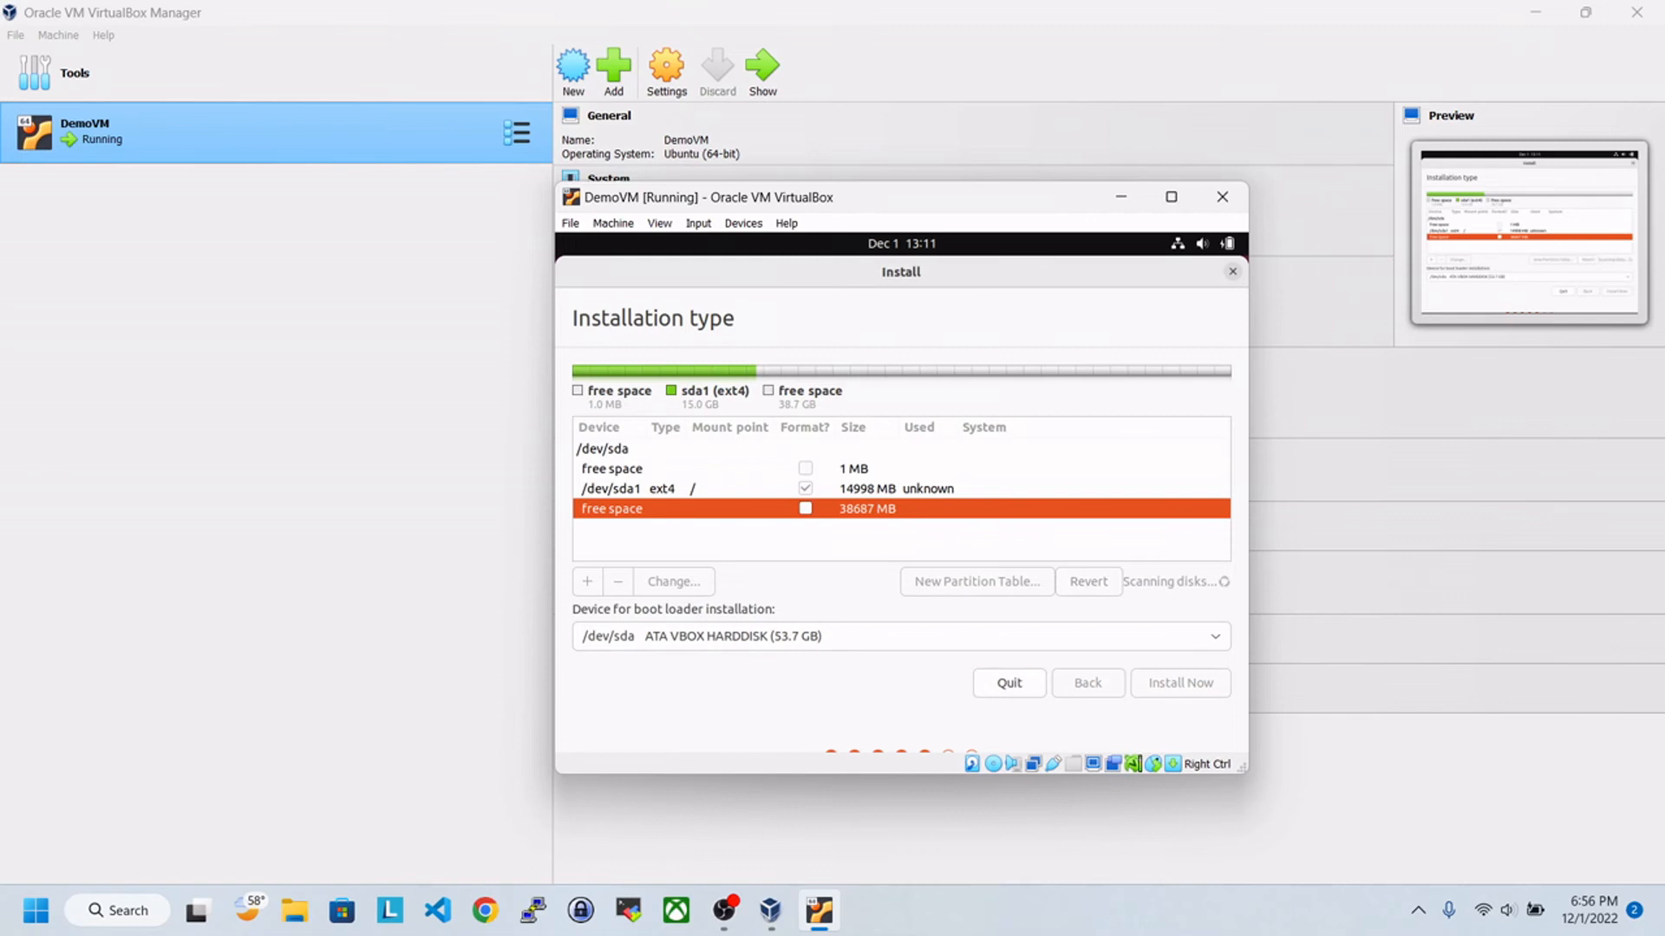
# Start the installation, continue without an EFI system or reserved BIOS boot partition, and write the partition changes to disk.
pyautogui.click(612, 489)
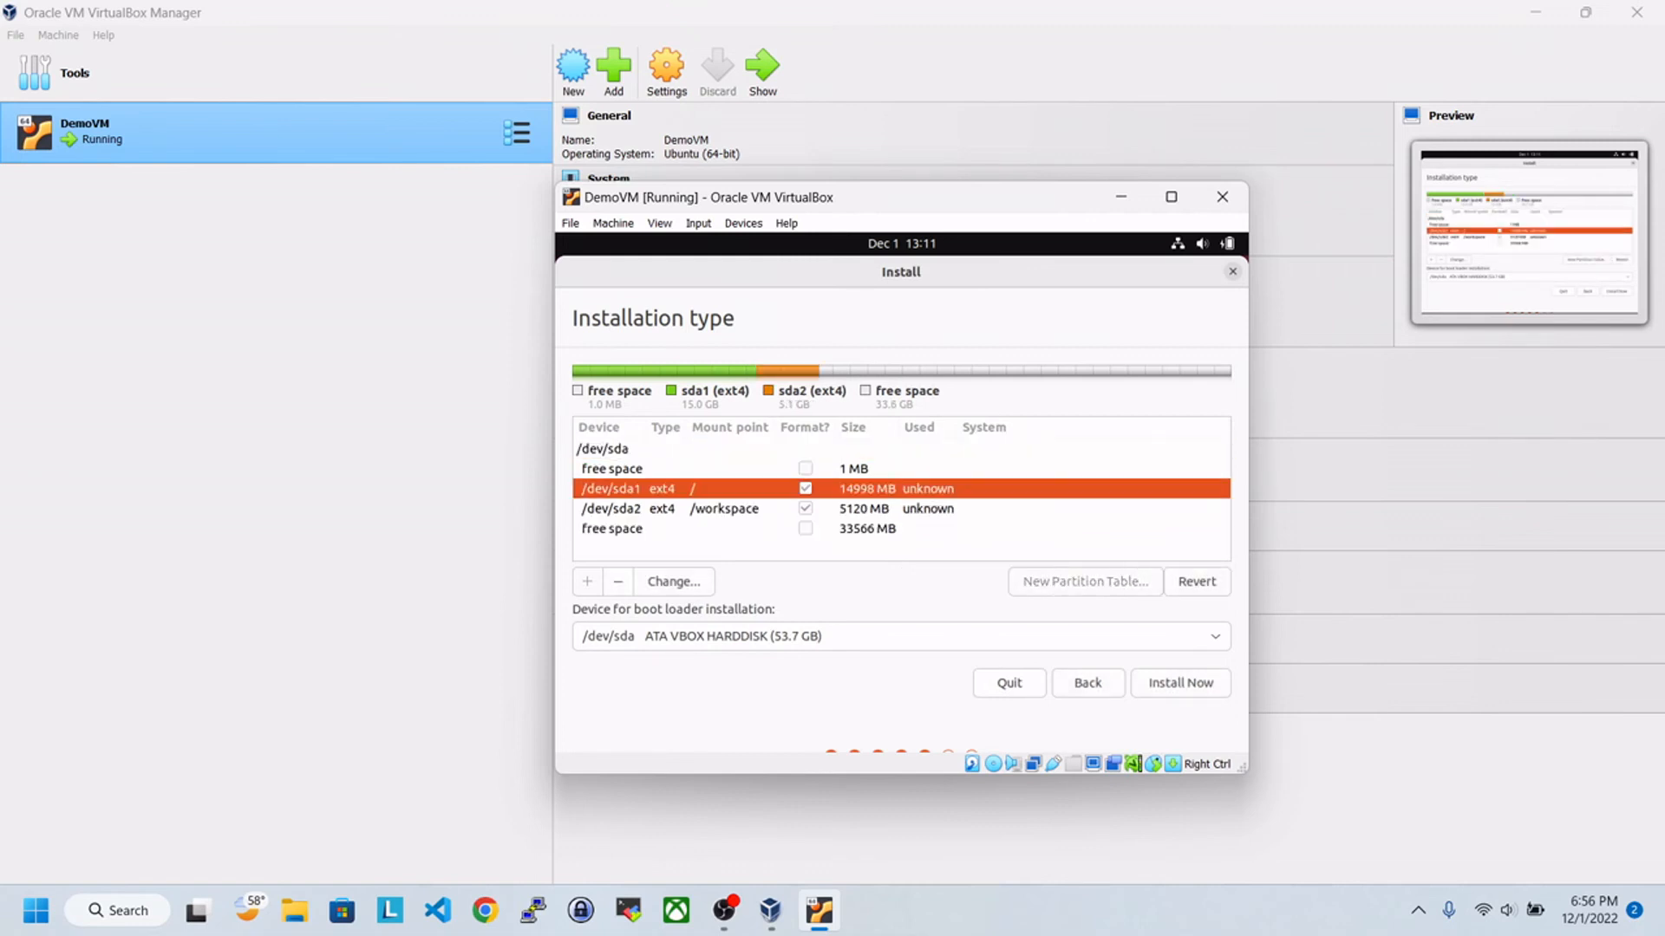
pyautogui.click(1180, 682)
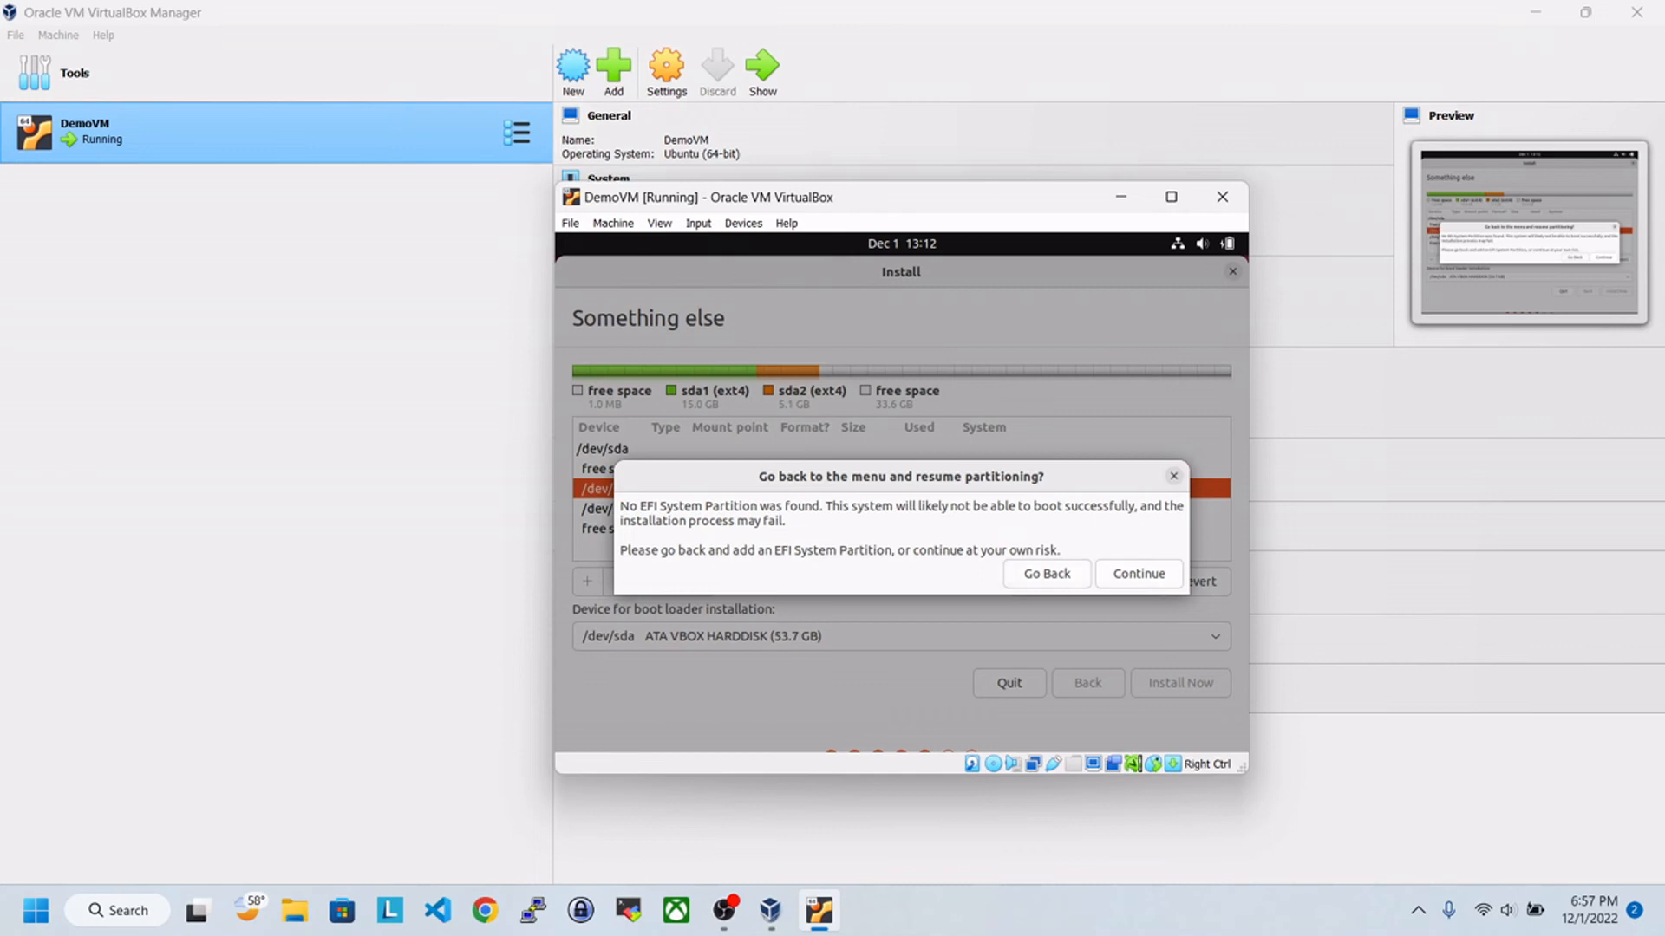
pyautogui.click(1139, 574)
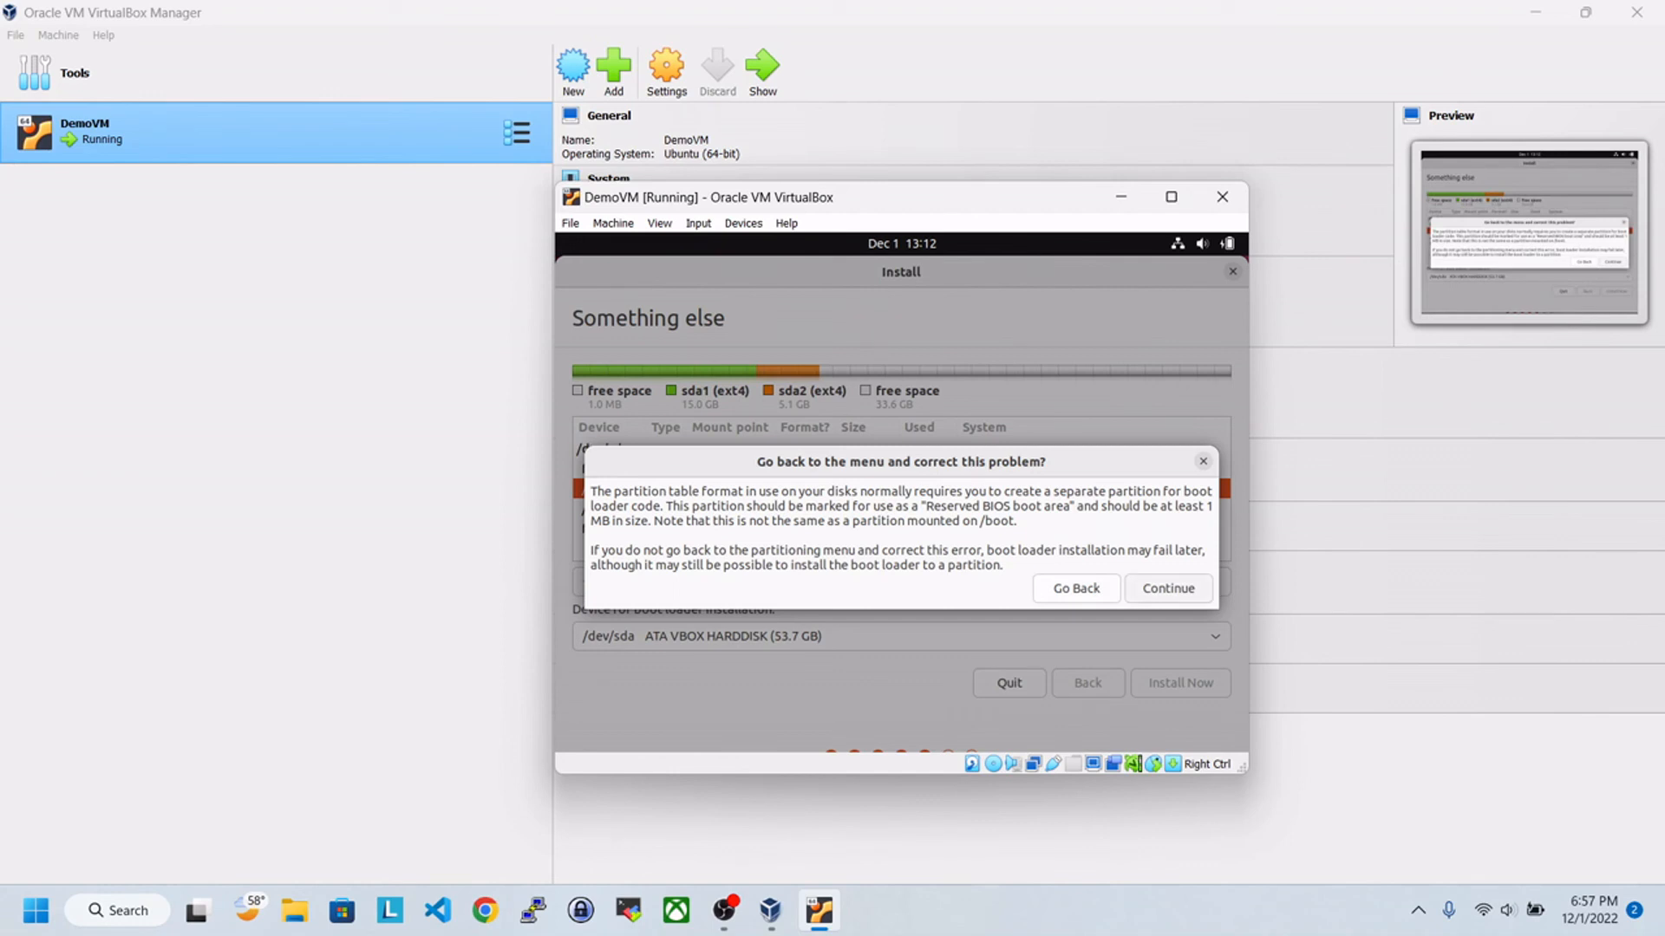
pyautogui.click(1168, 588)
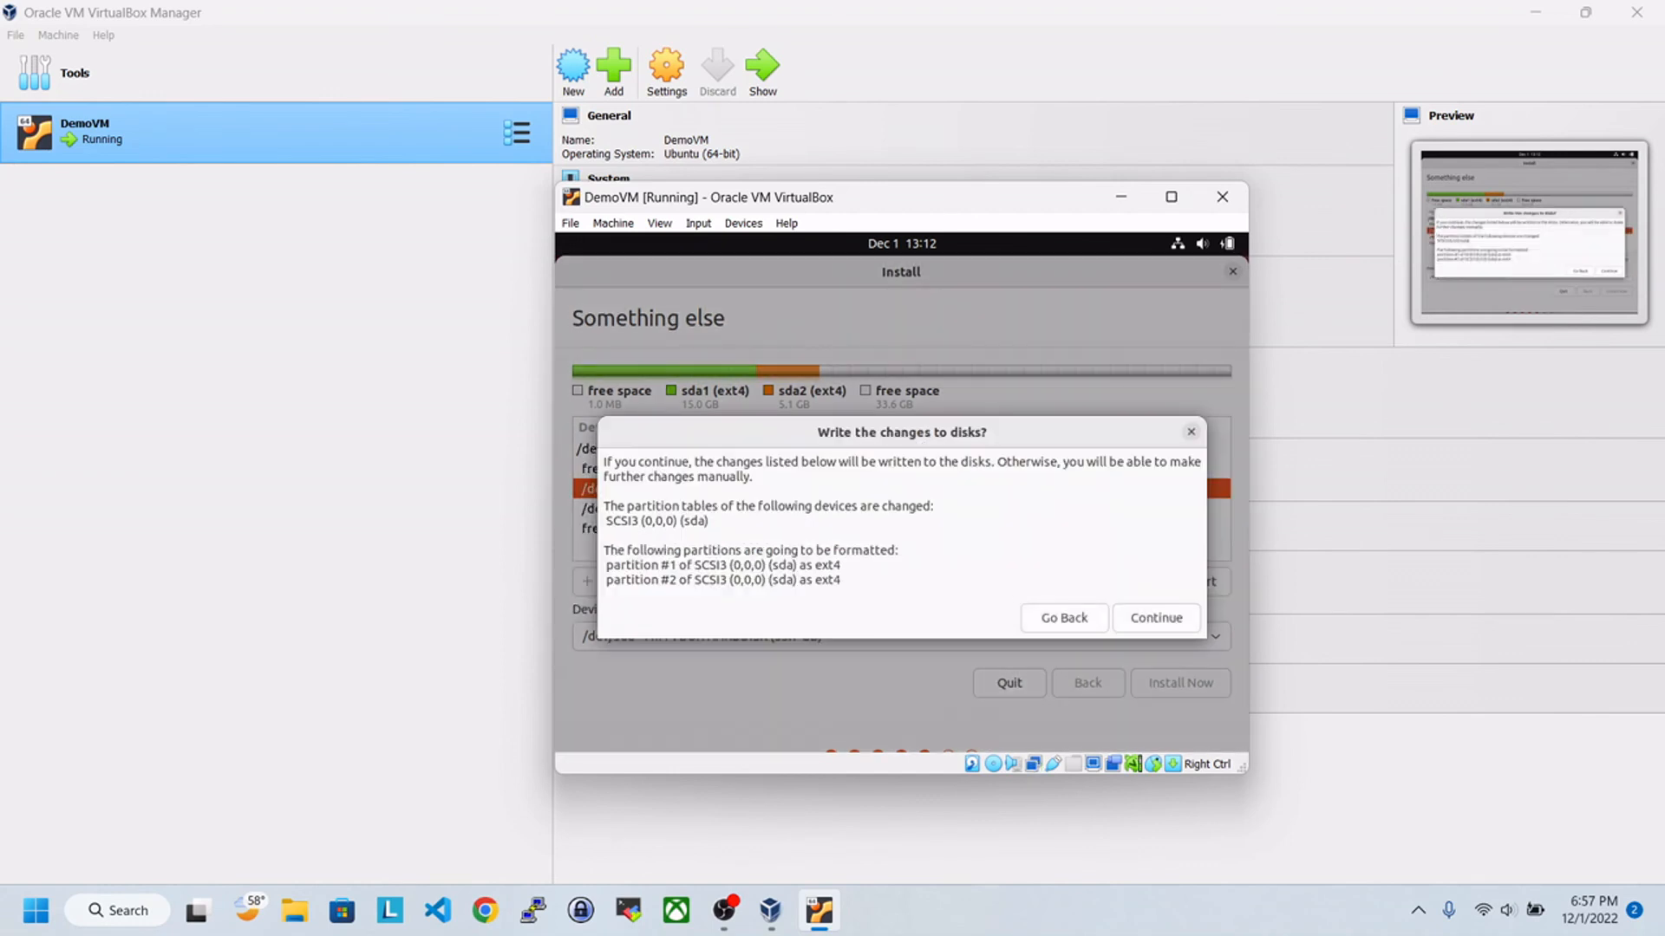
pyautogui.click(1155, 617)
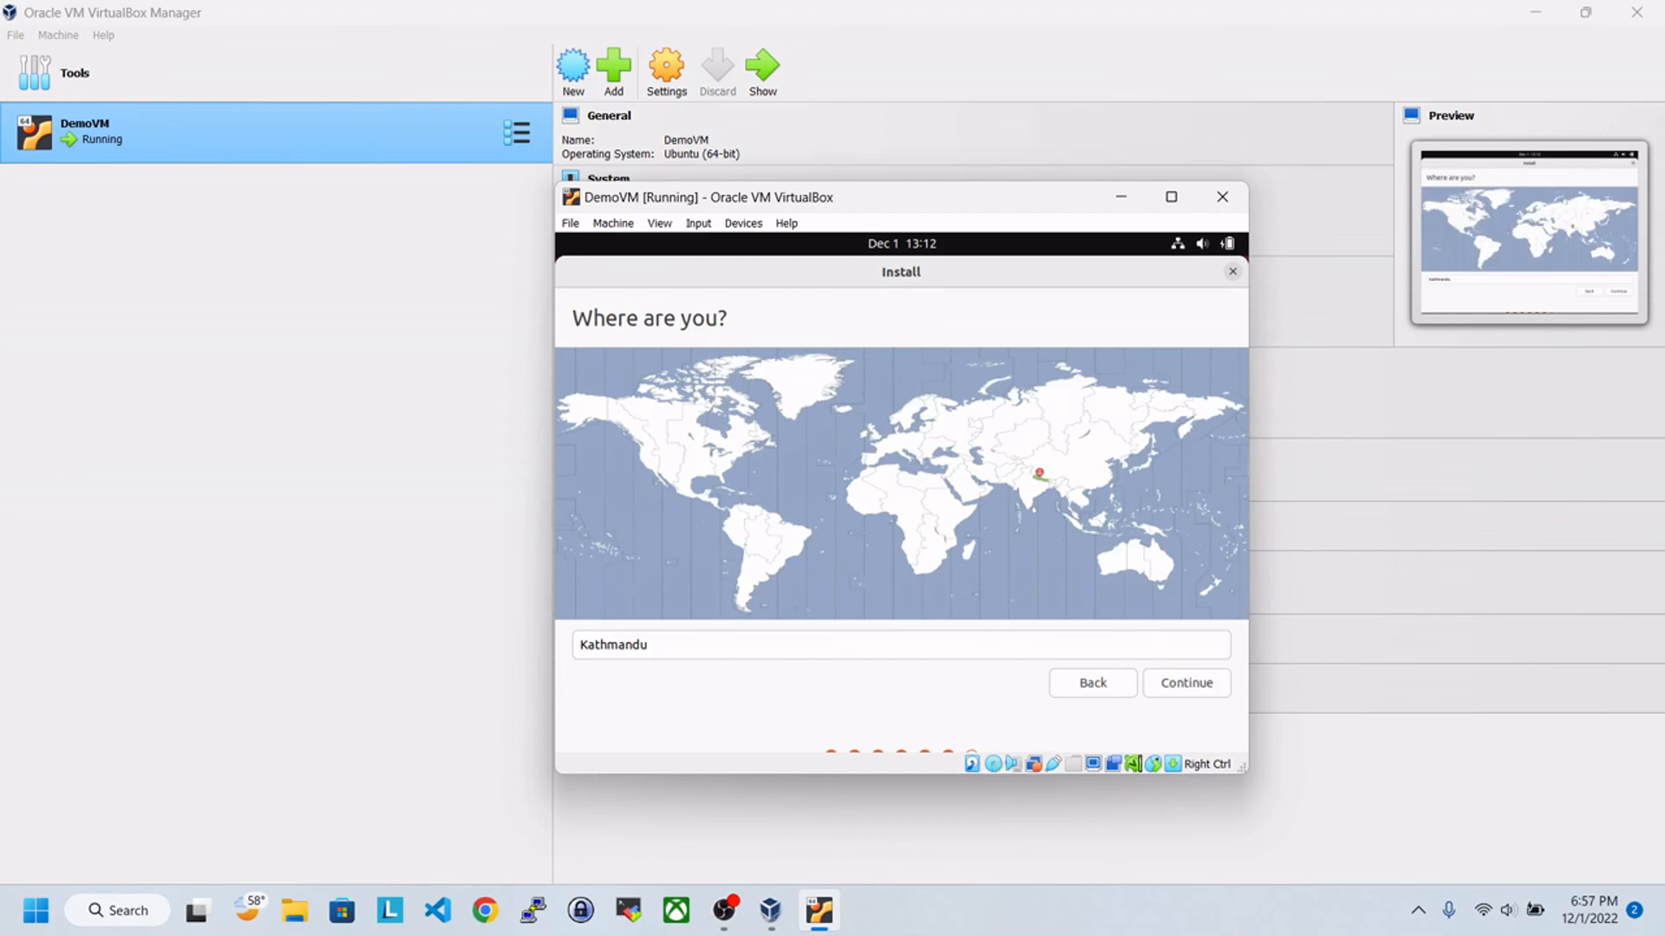
# Accept Kathmandu as the location, then enter the user's name, set and confirm the account password, and continue.
pyautogui.click(1186, 682)
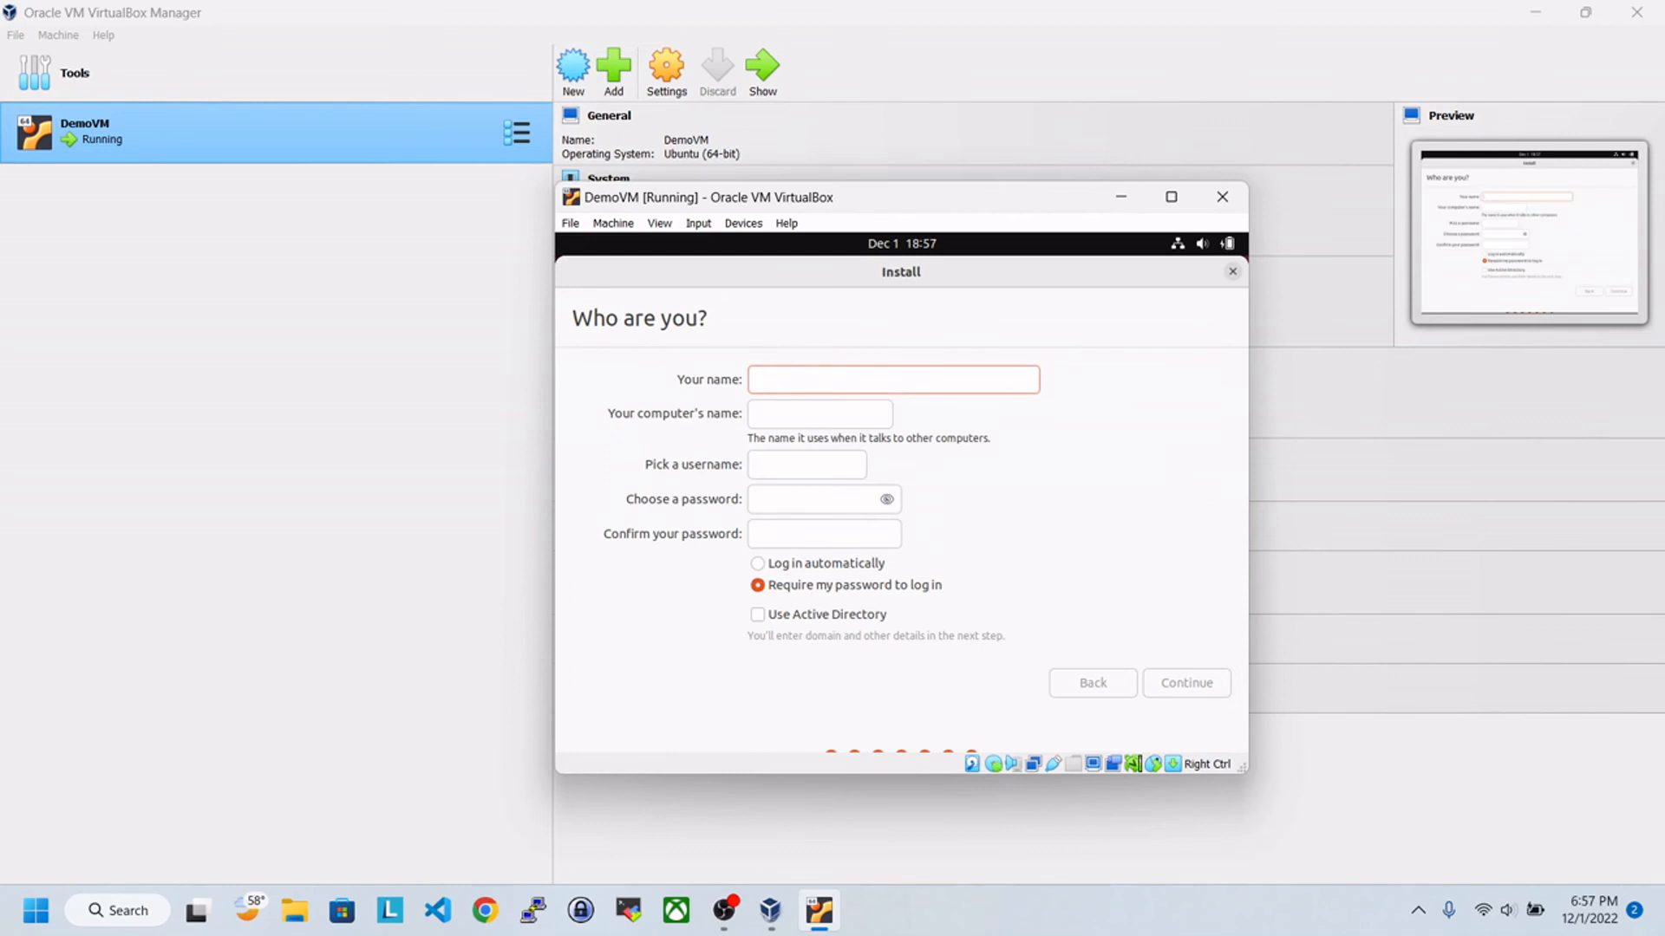
pyautogui.write('Suman')
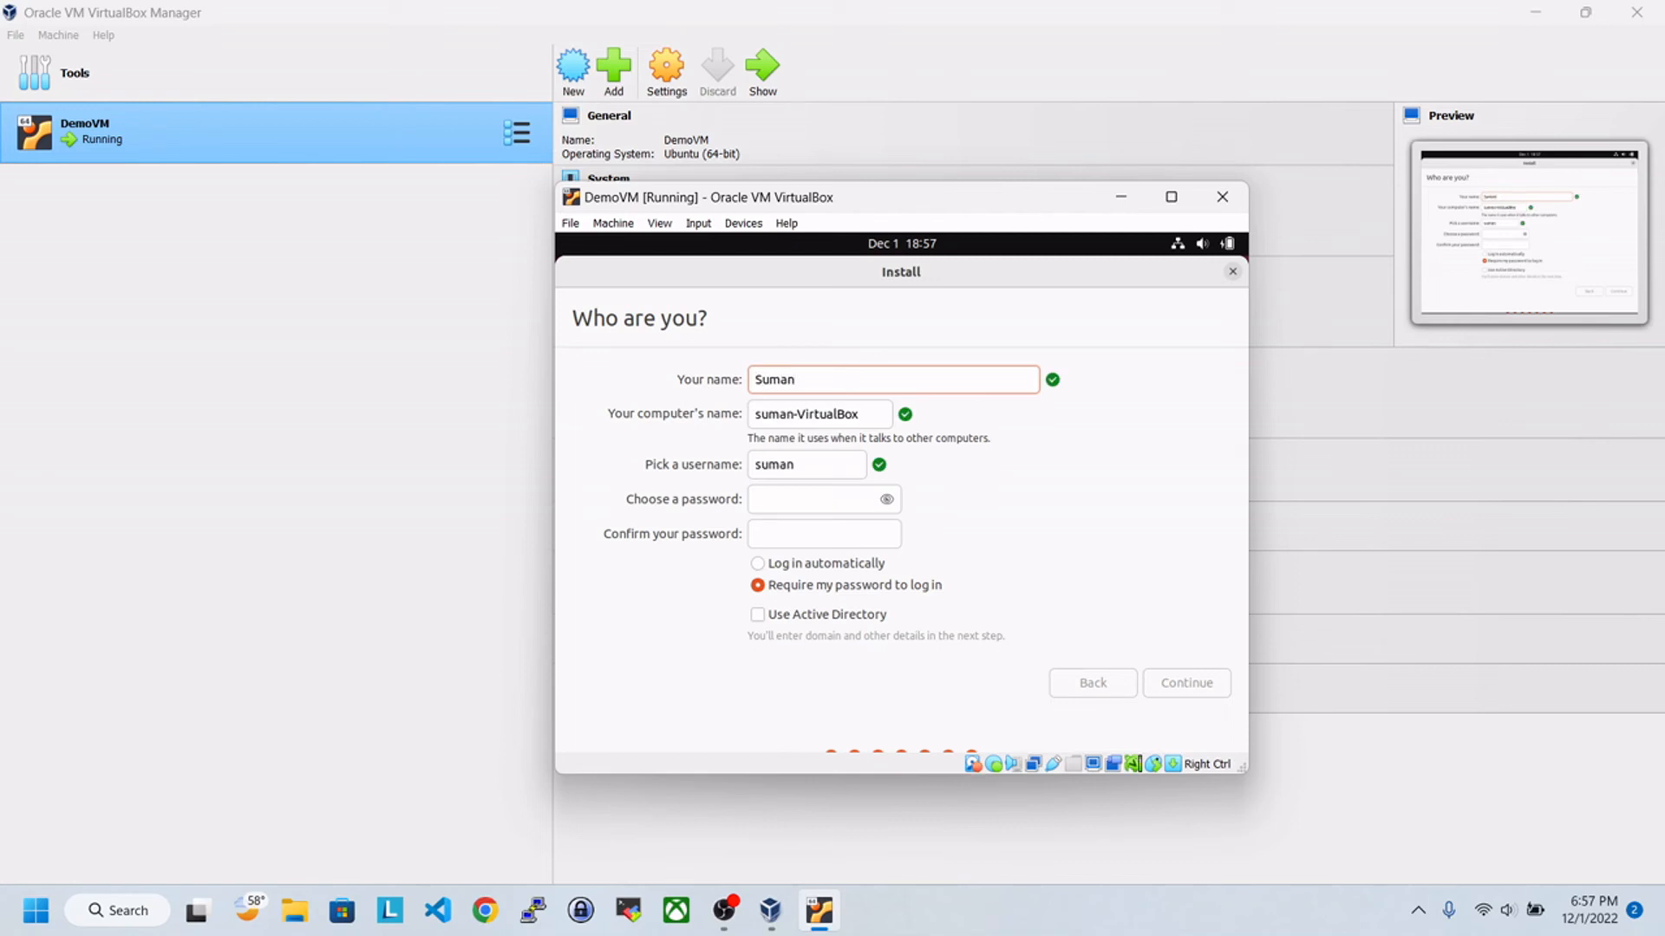
pyautogui.click(806, 499)
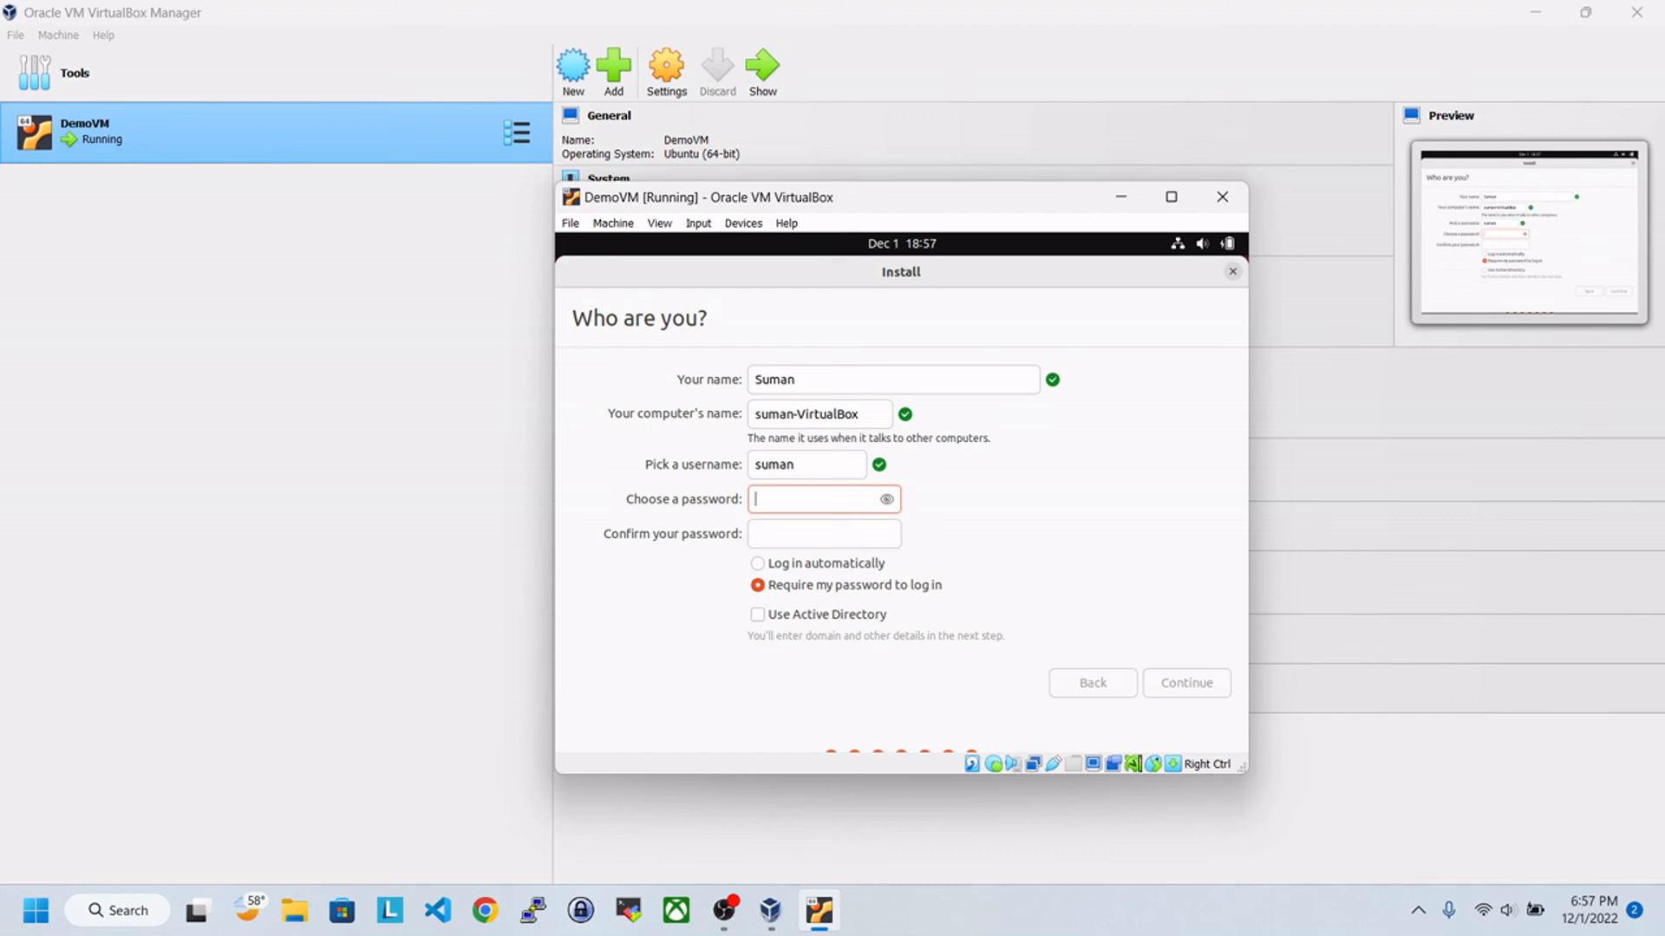
pyautogui.write('●●●●●●')
pyautogui.press('Tab')
pyautogui.write('●●●●●●')
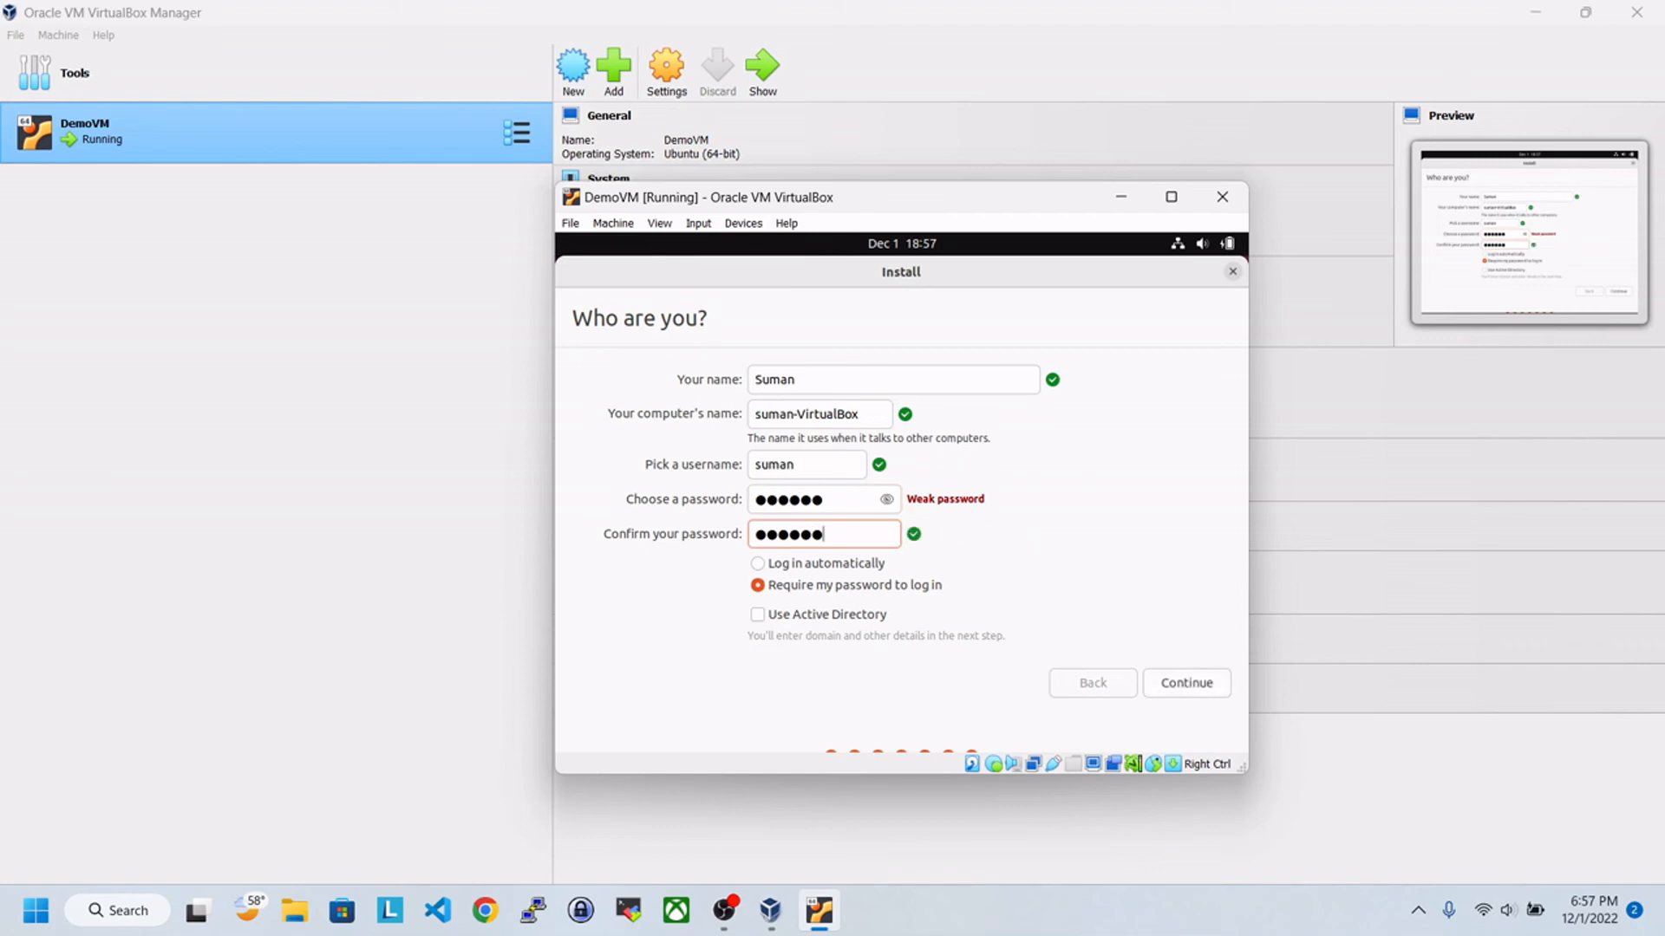
pyautogui.press('Return')
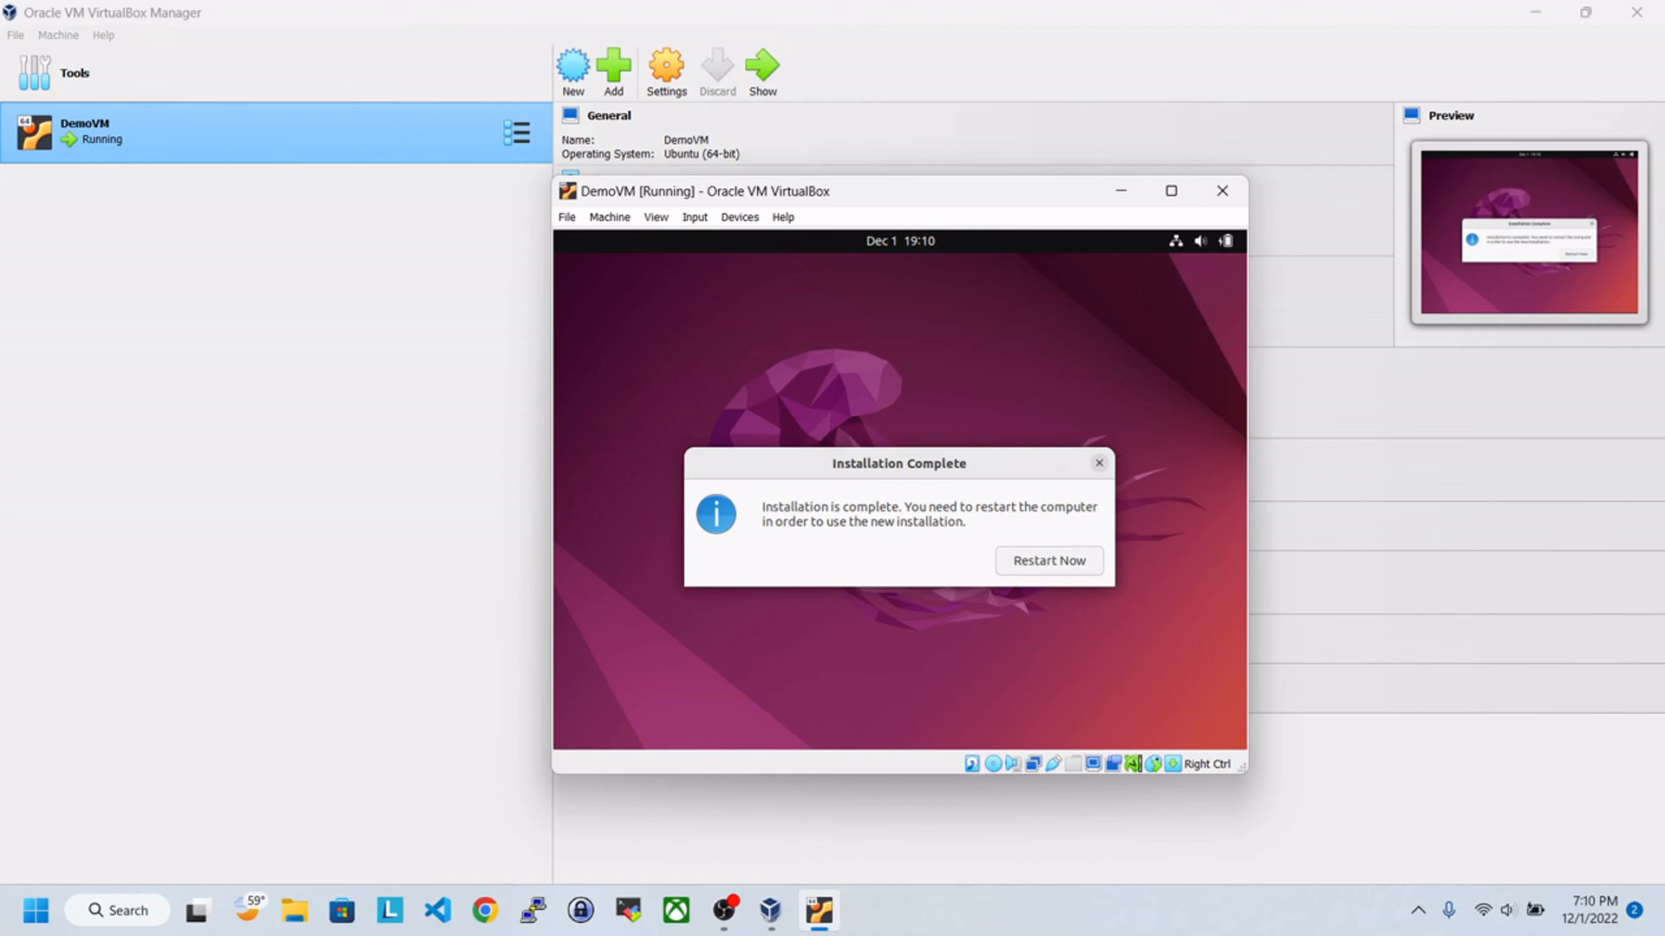
# Restart the virtual machine into the new Ubuntu installation and log in by entering the account password.
pyautogui.click(1049, 561)
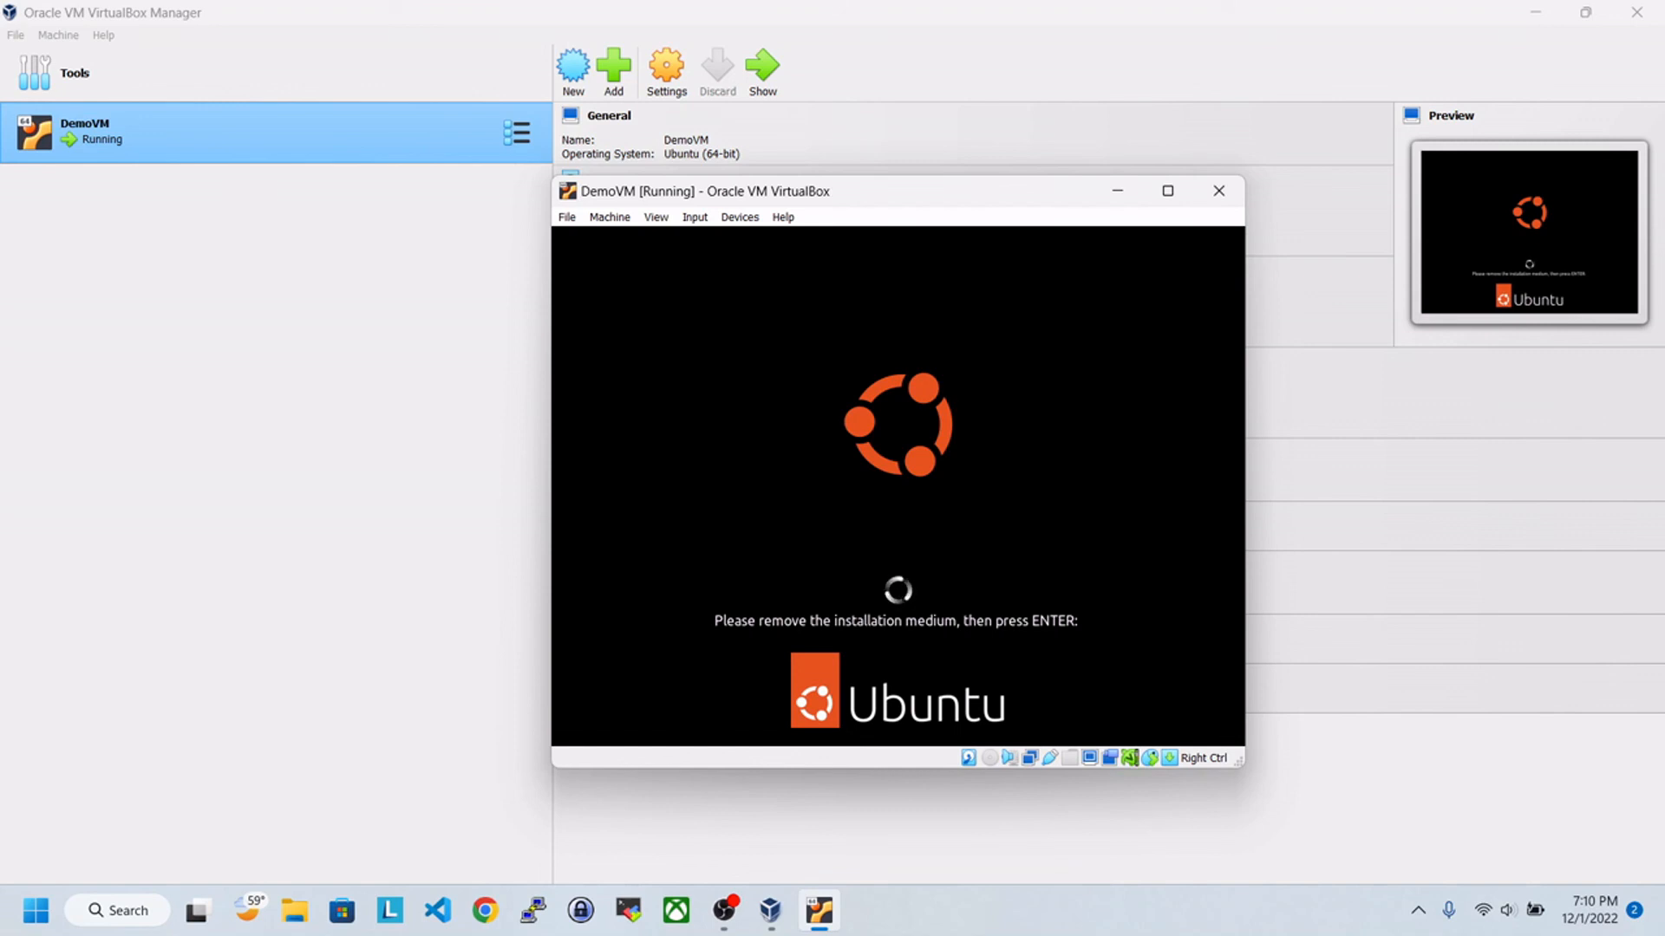
pyautogui.press('Return')
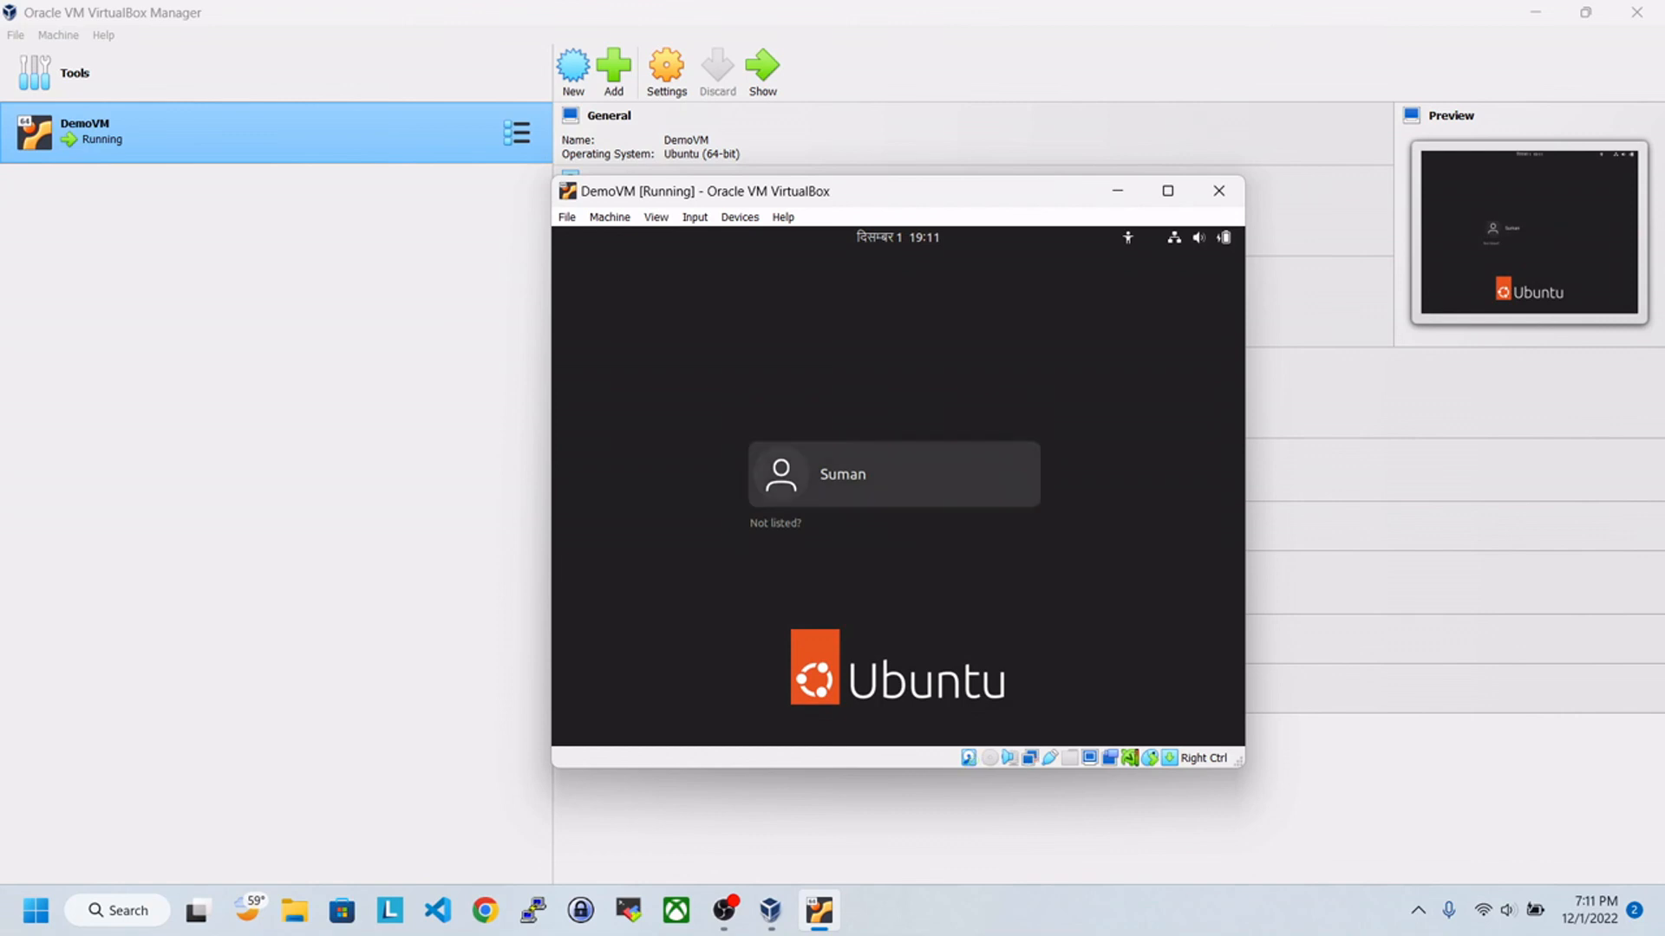
pyautogui.press('Return')
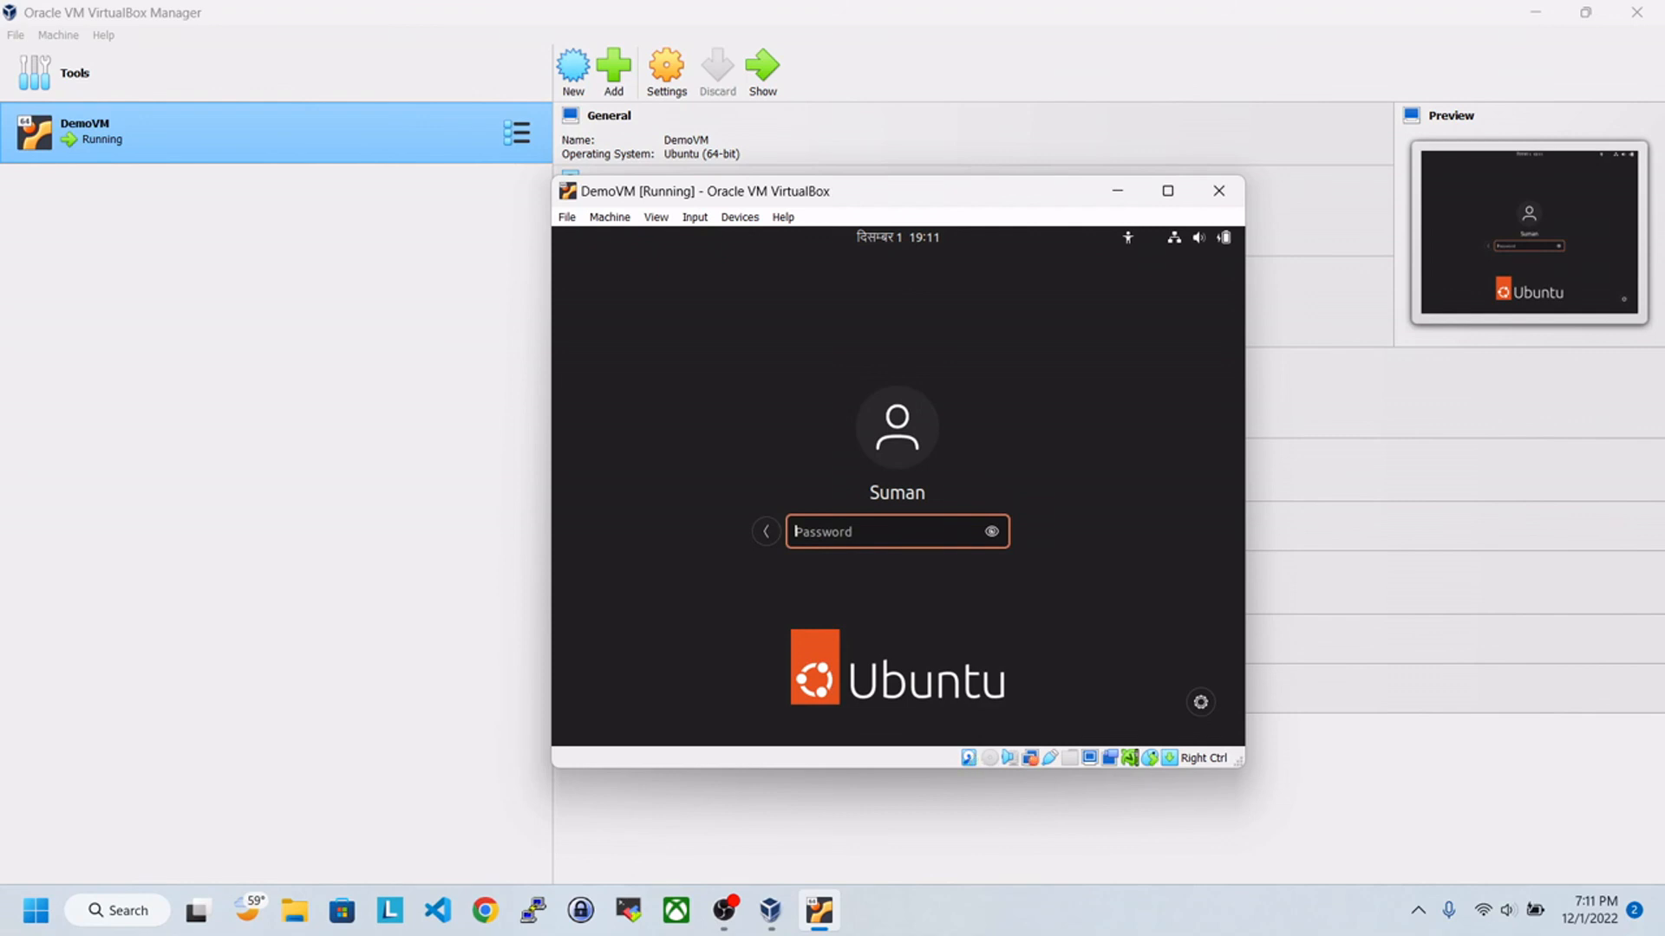
pyautogui.write('******')
pyautogui.press('Return')
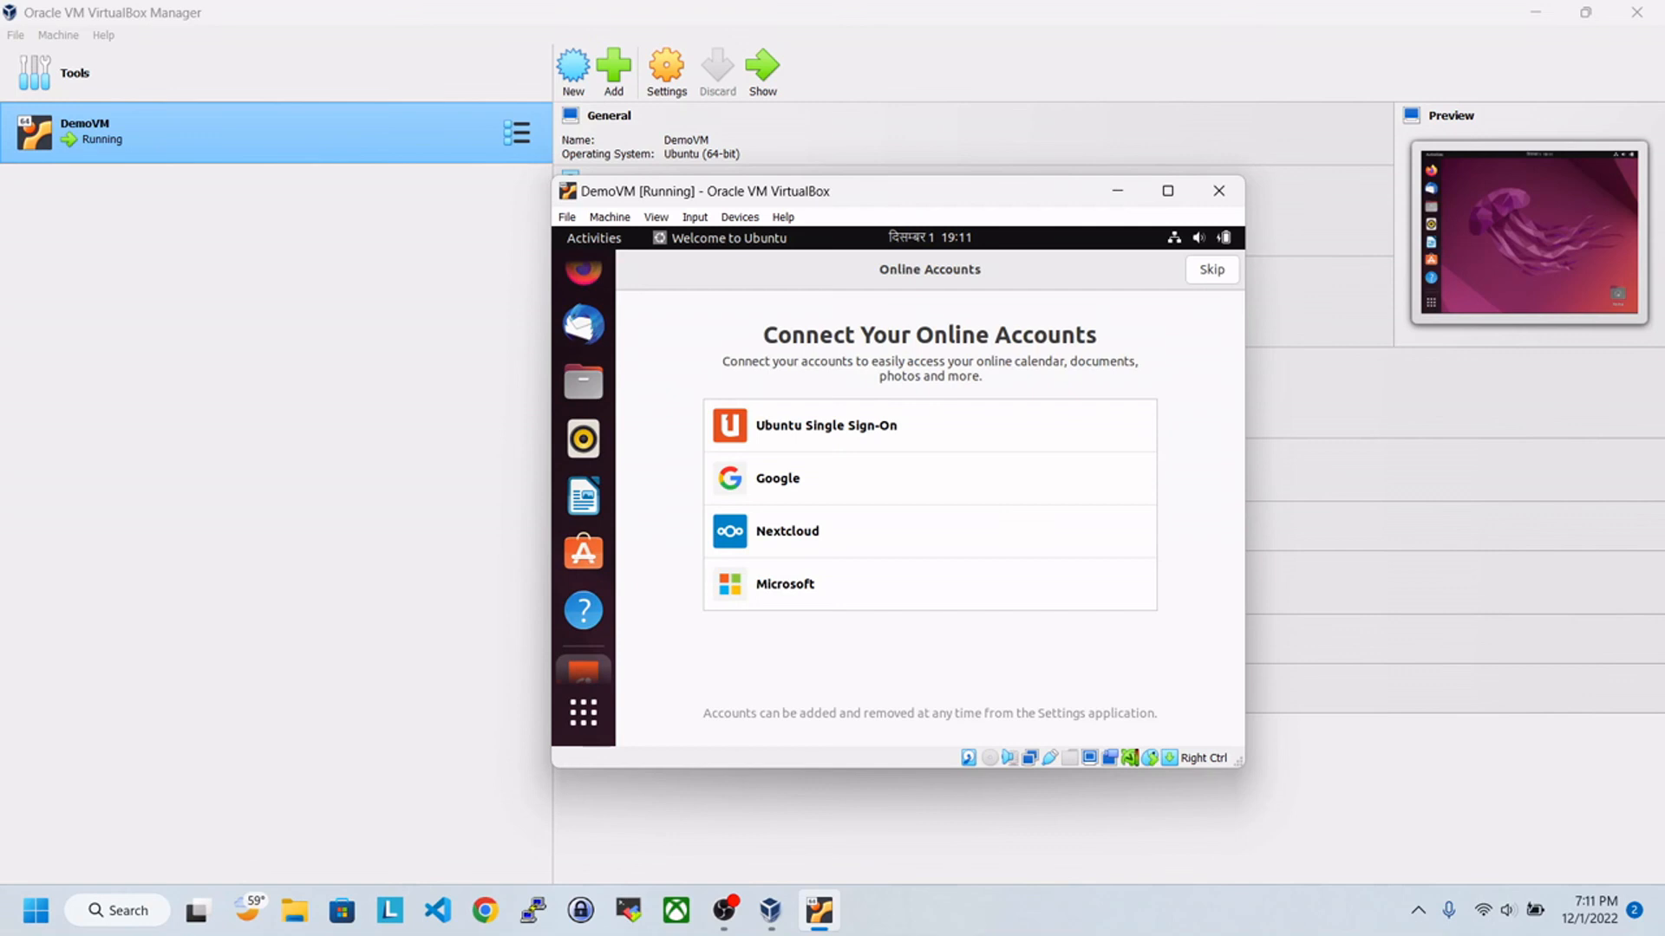
# Skip connecting online accounts and complete the Welcome to Ubuntu setup with the default Livepatch, system info and privacy settings.
pyautogui.click(1211, 268)
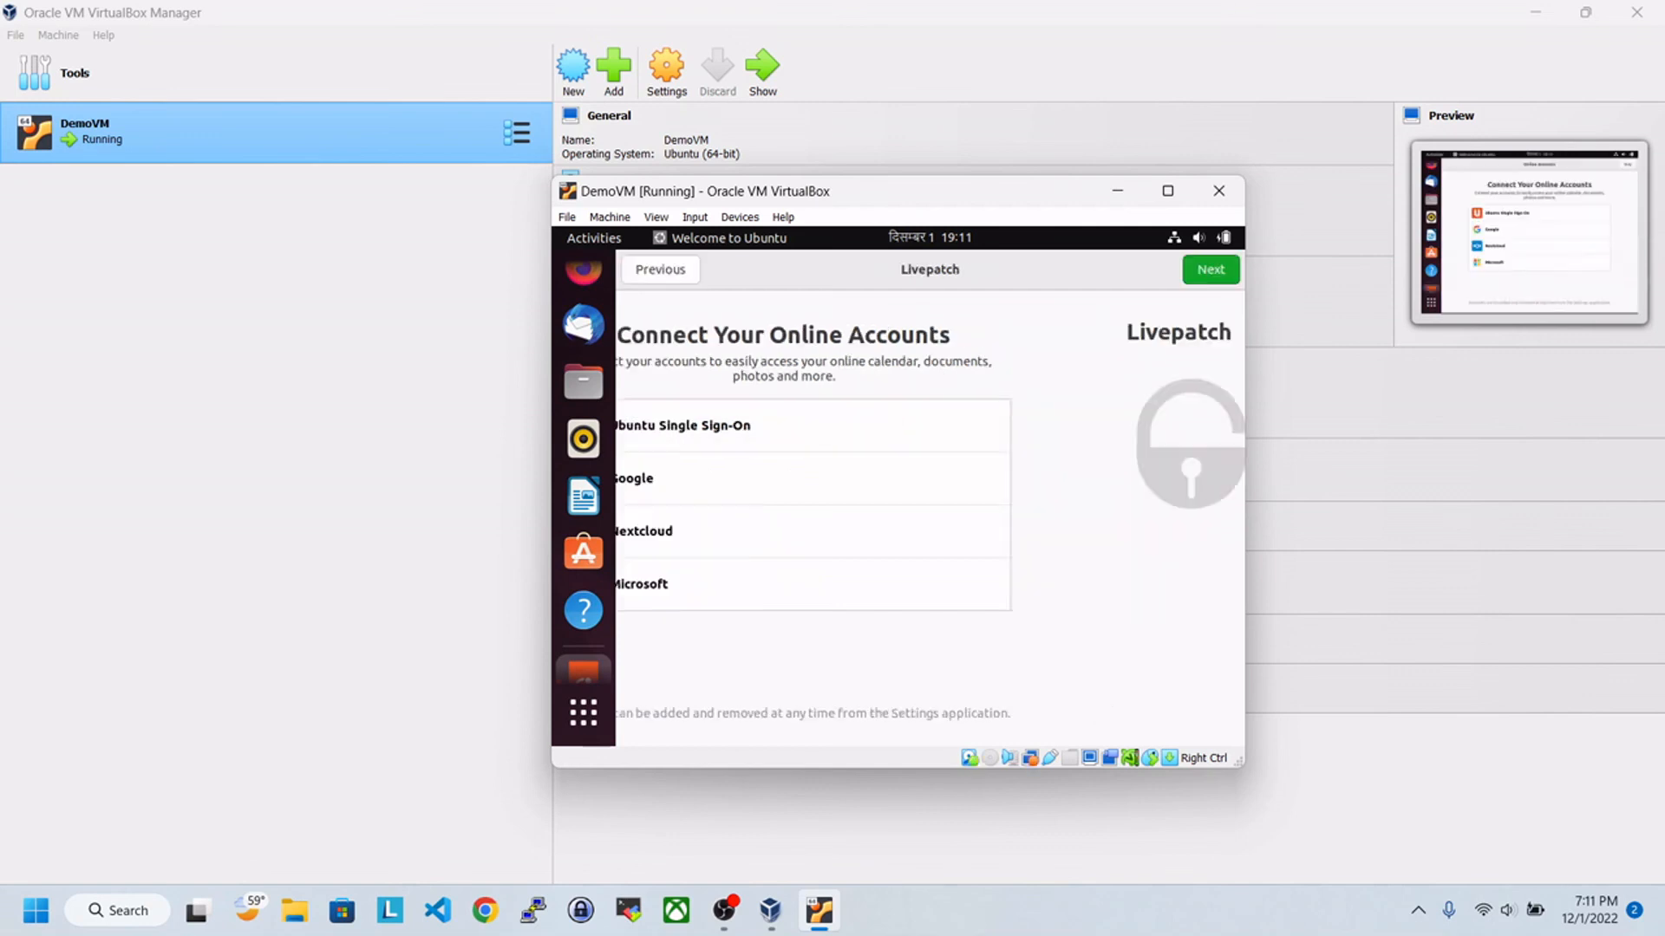
pyautogui.click(1210, 269)
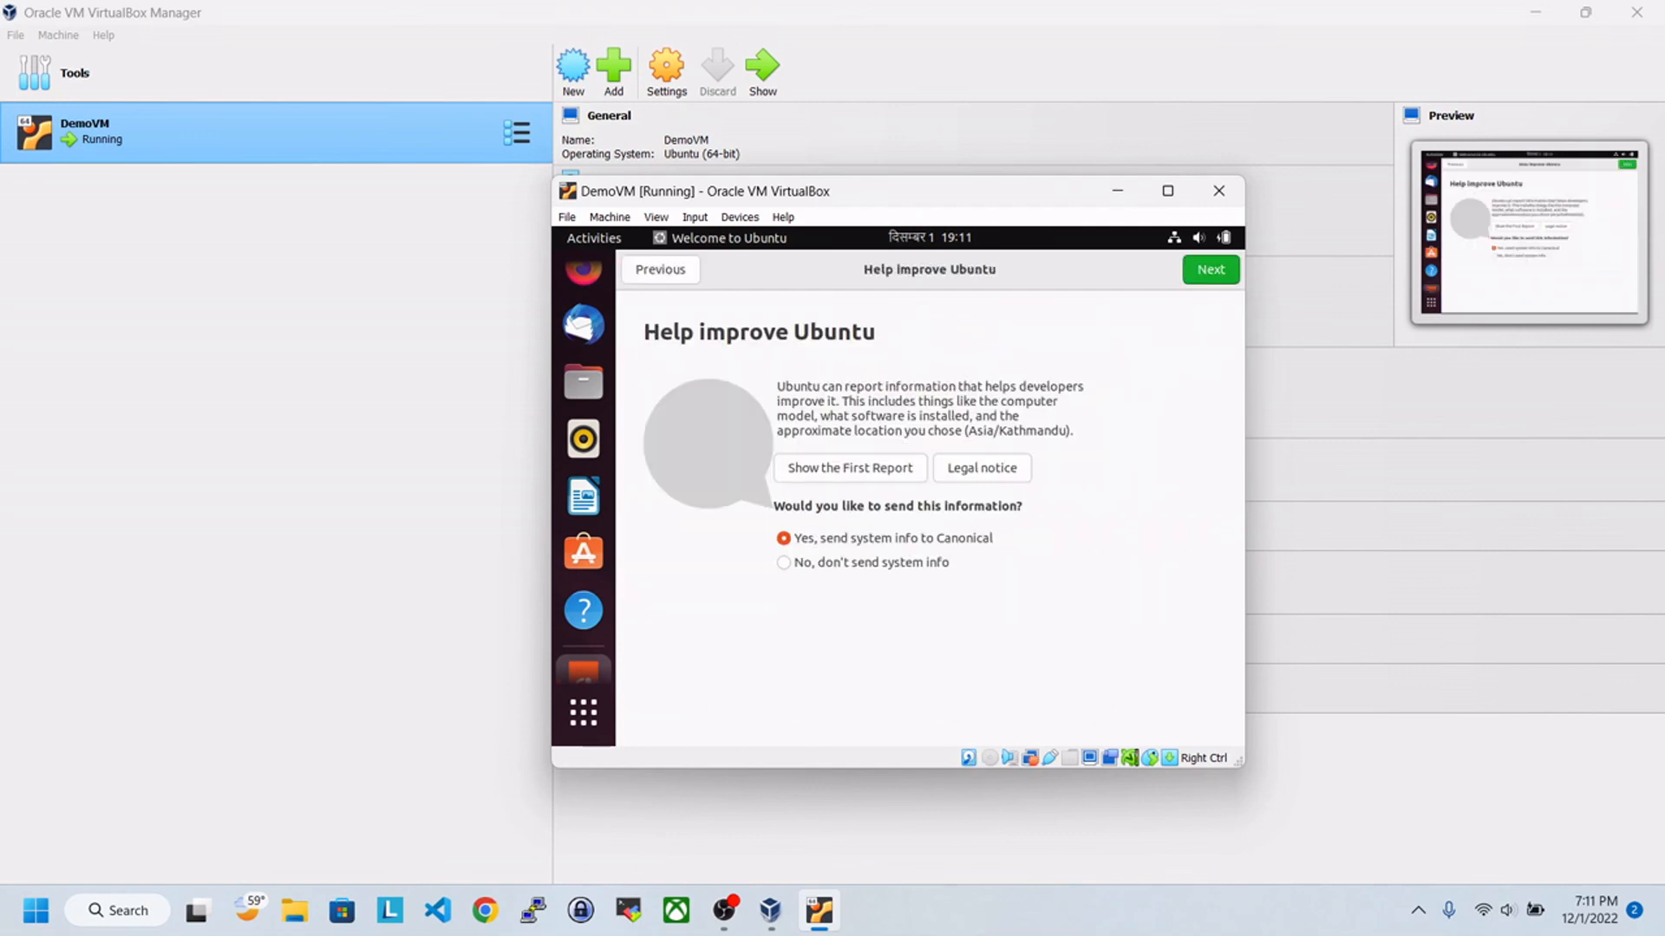
pyautogui.click(1210, 269)
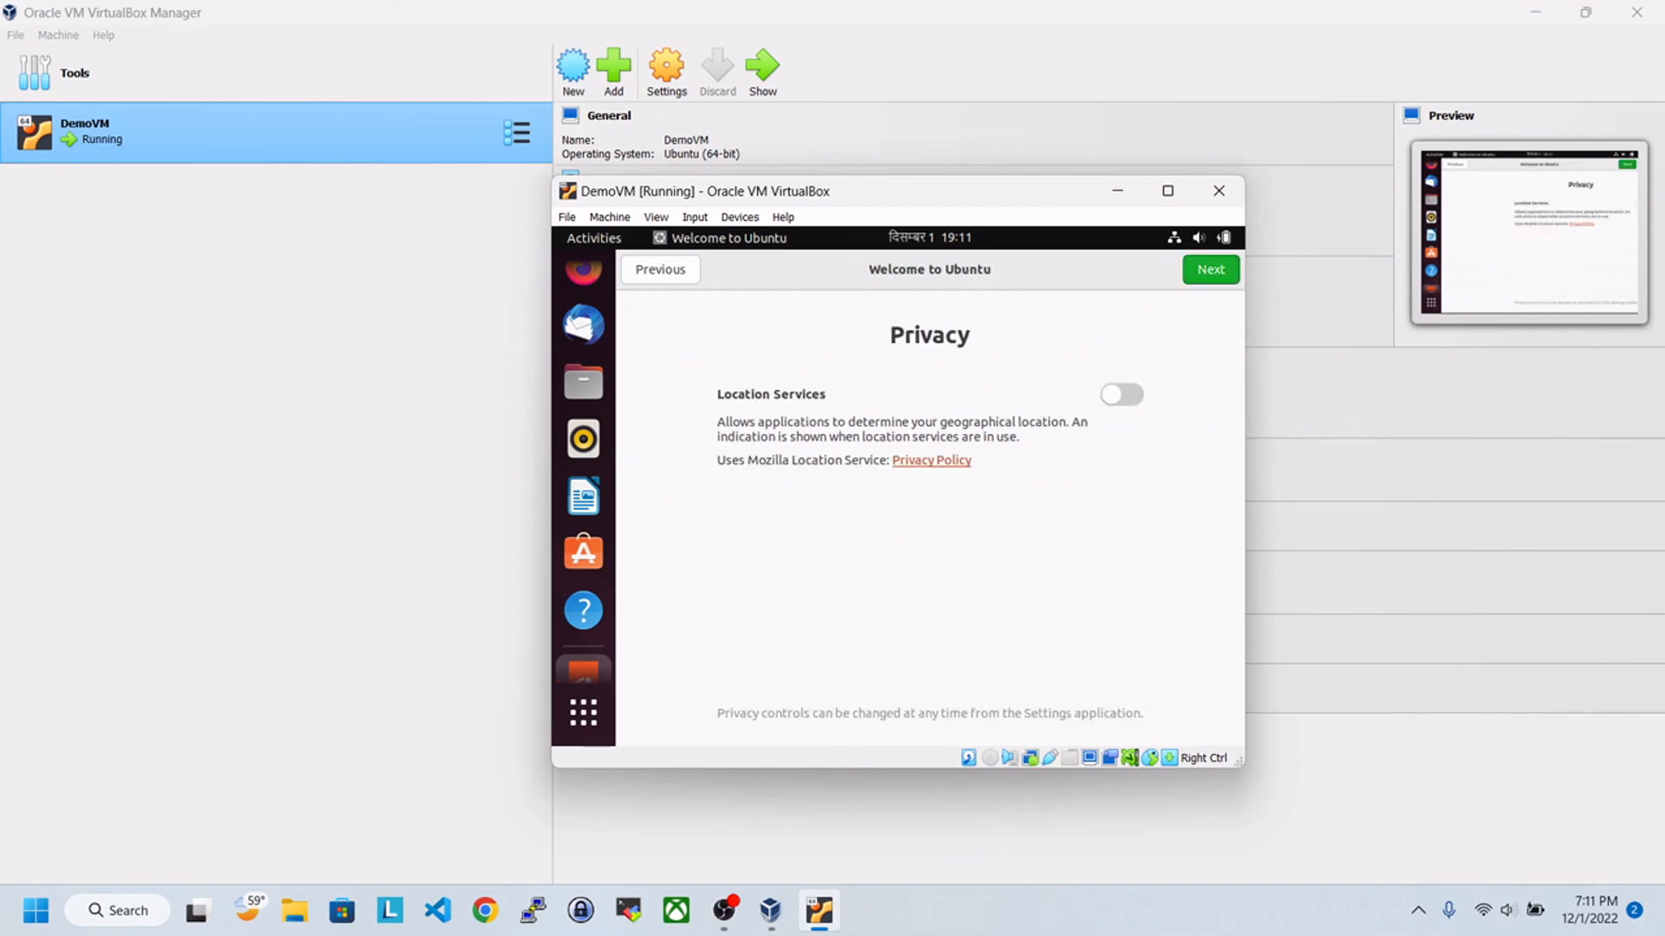
pyautogui.click(1210, 269)
pyautogui.click(1210, 269)
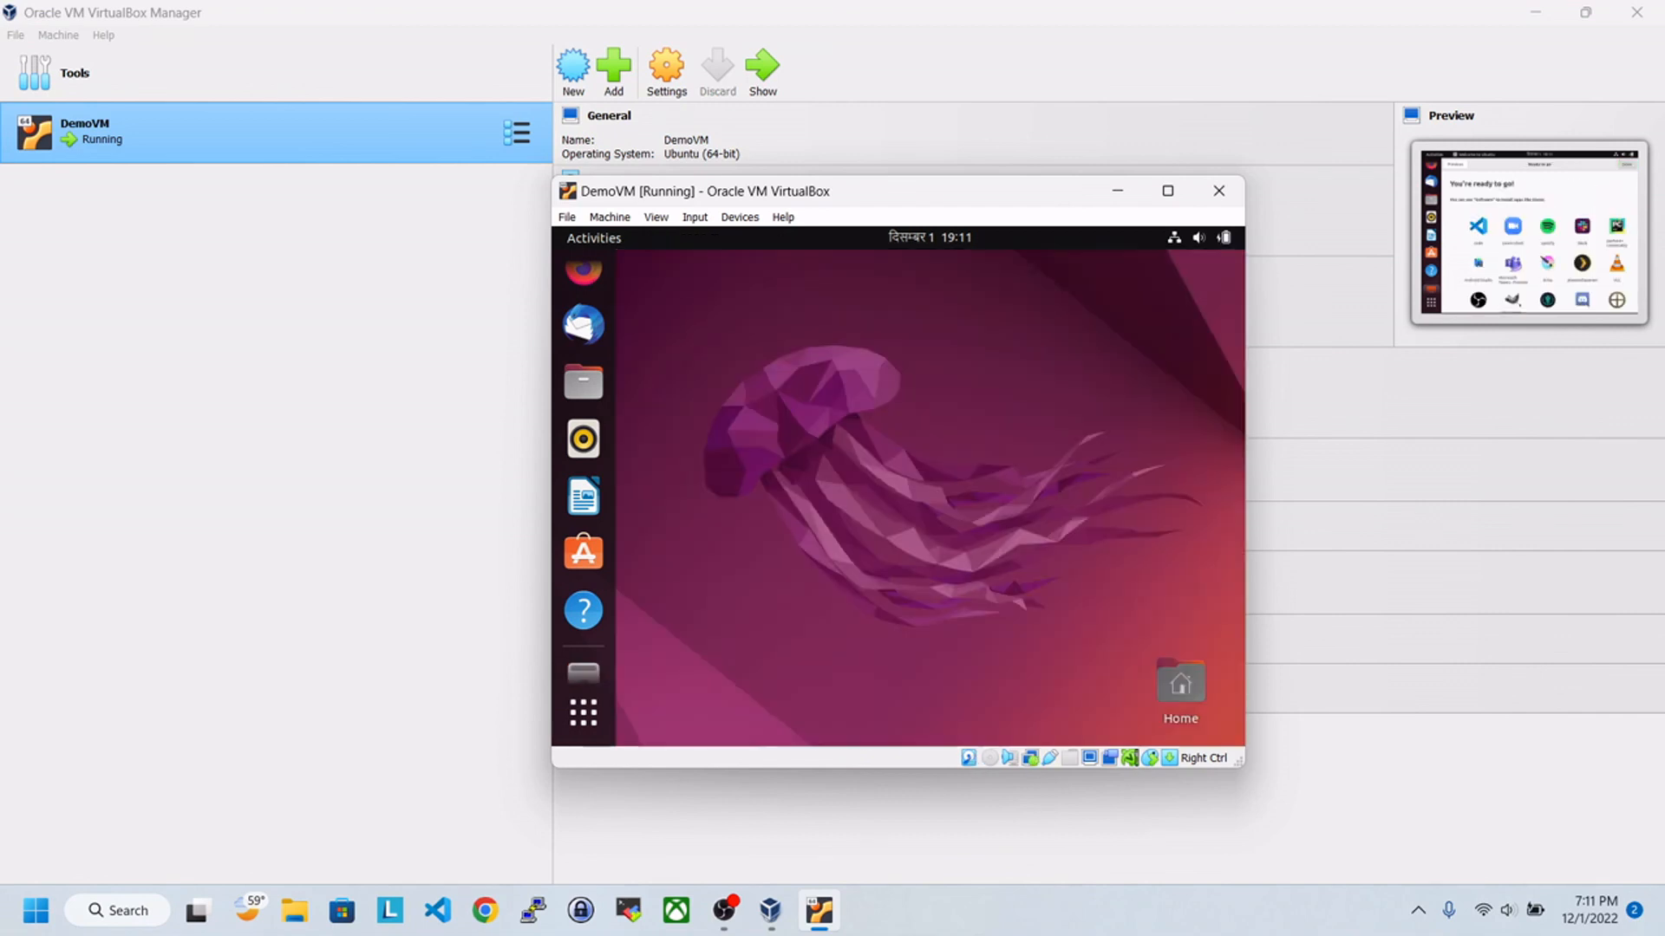